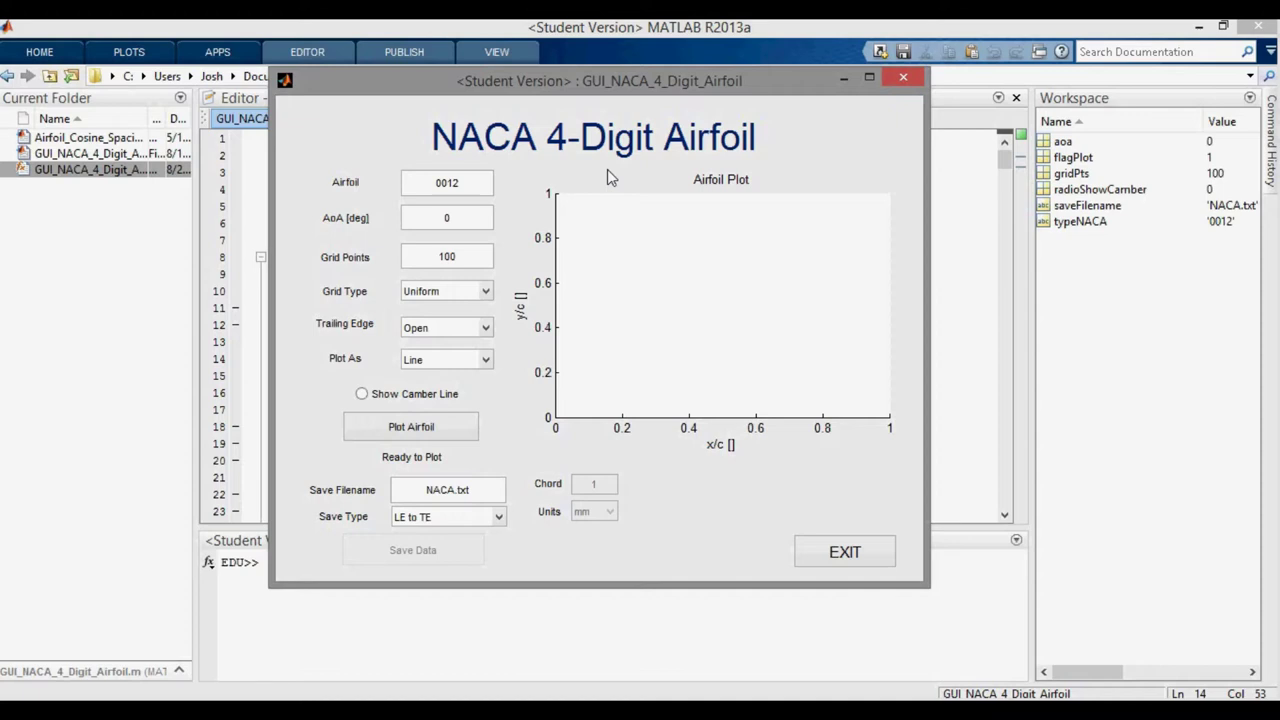
- Enter airfoil number 2412 and switch the grid type to Non-Uniform
double_click(492, 181)
type("24")
left_click(450, 291)
left_click(445, 322)
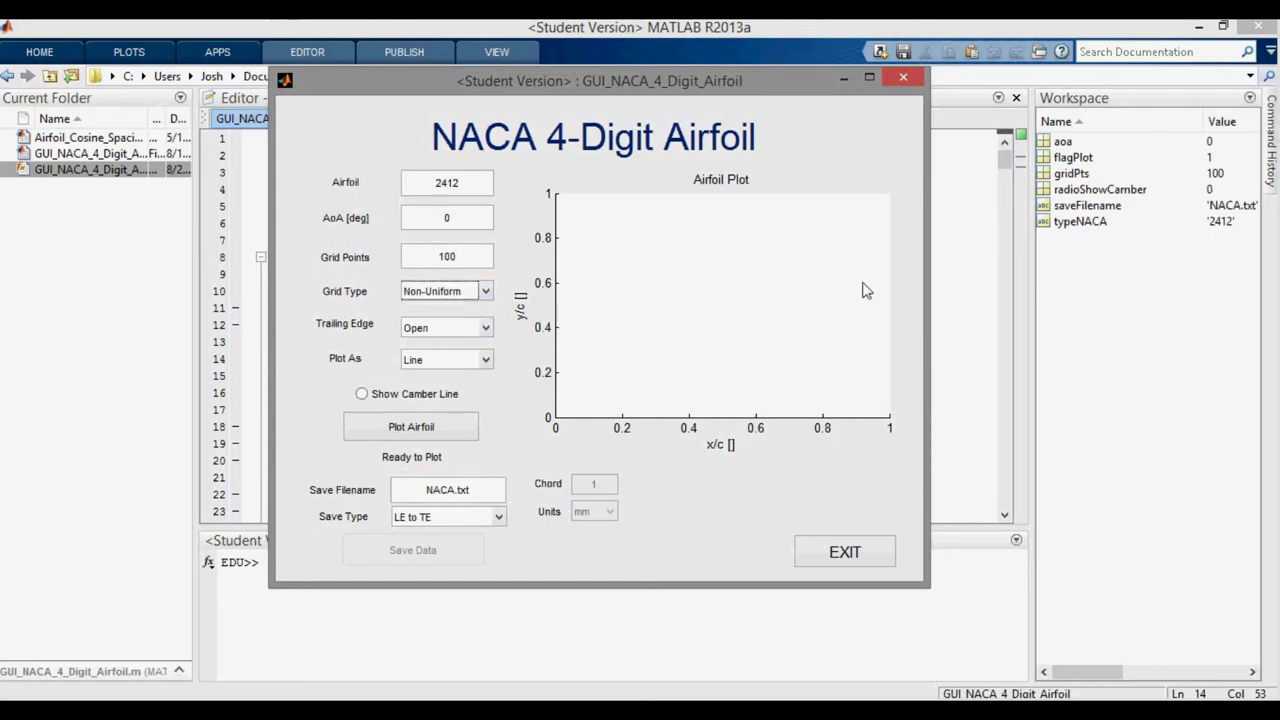
- Keep the trailing edge open, set Plot As to Dot, and plot the airfoil
left_click(476, 330)
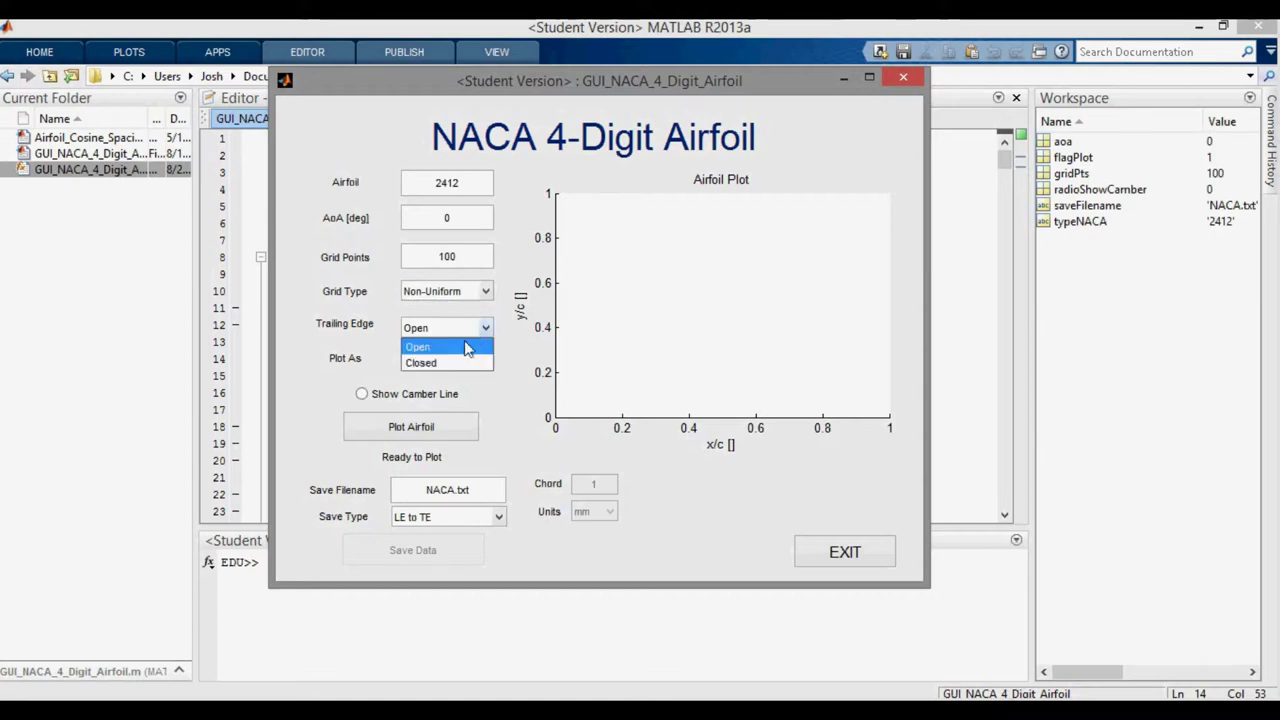
left_click(466, 347)
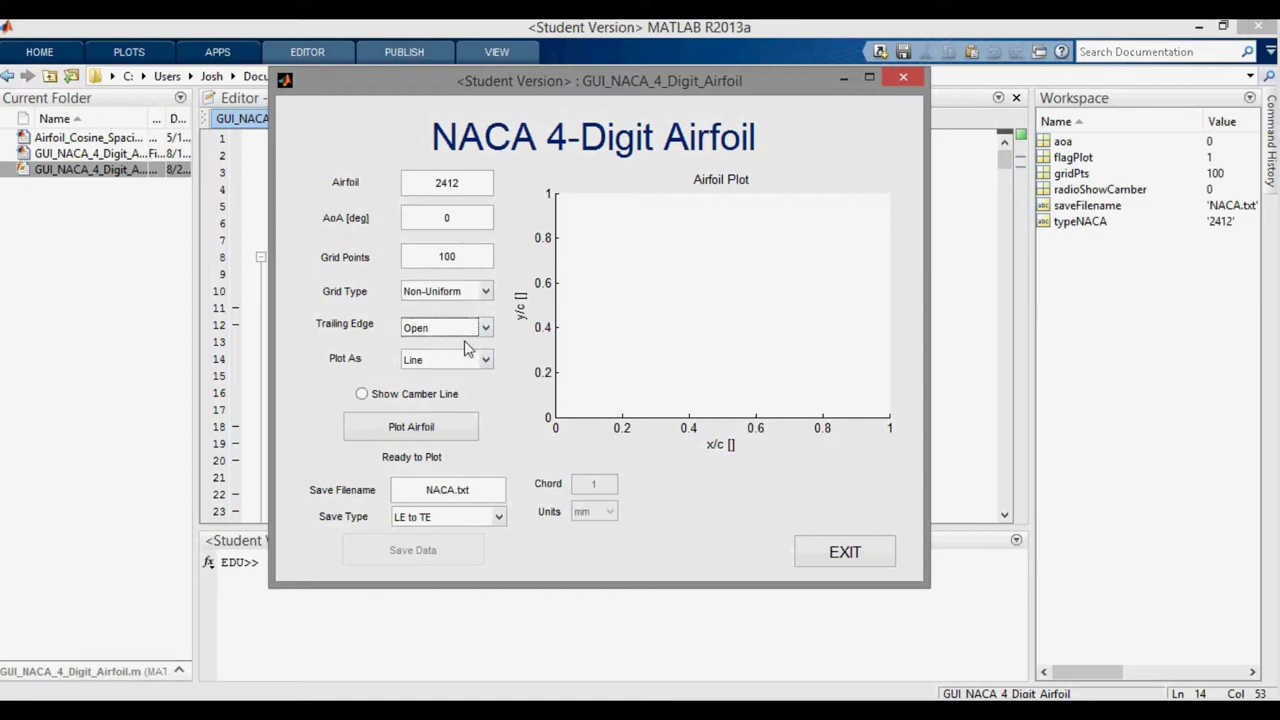
left_click(465, 332)
left_click(463, 335)
left_click(464, 356)
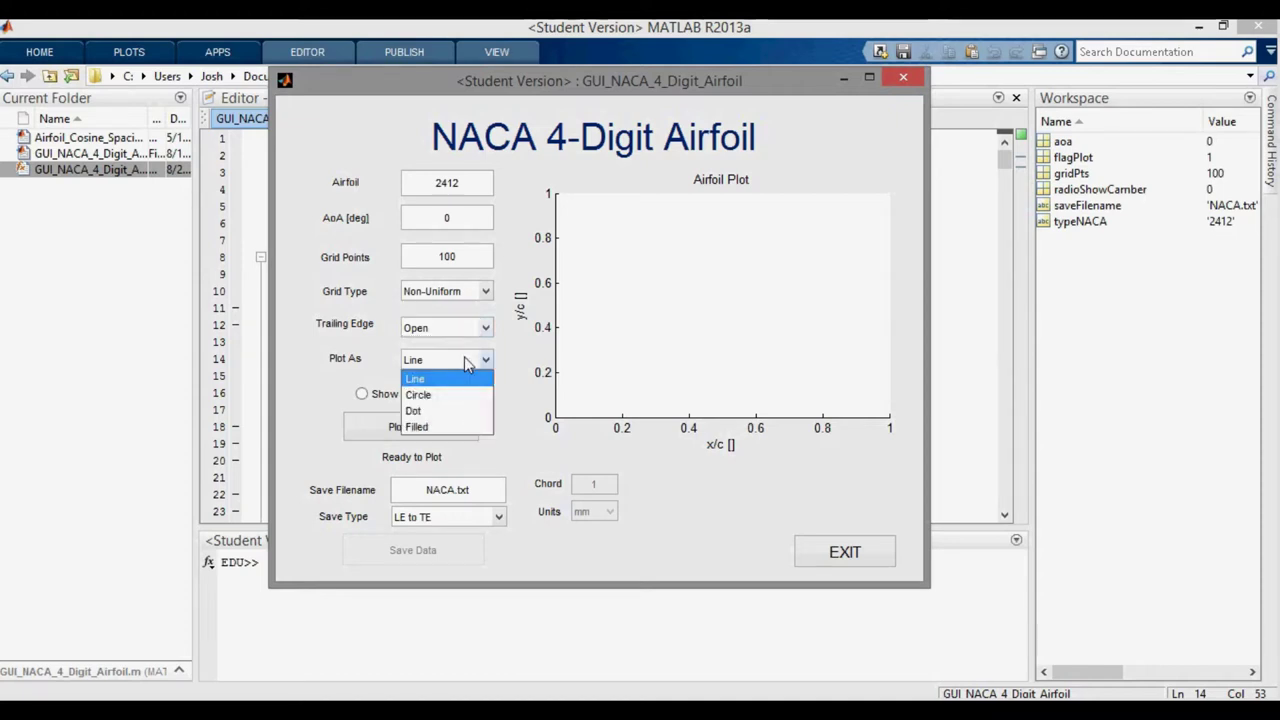
left_click(450, 411)
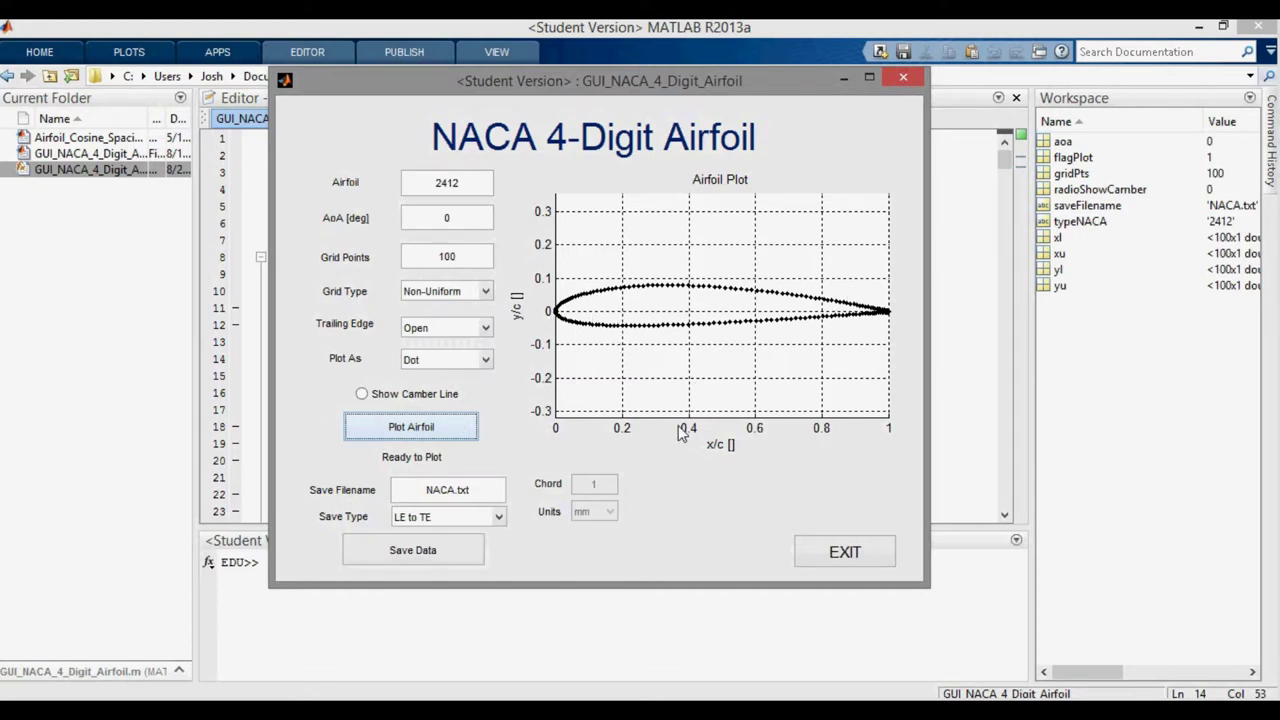
- Choose Inventor (.xlsx) save type, rename the file NACA_2412.xlsx, and keep units in millimetres
left_click(481, 520)
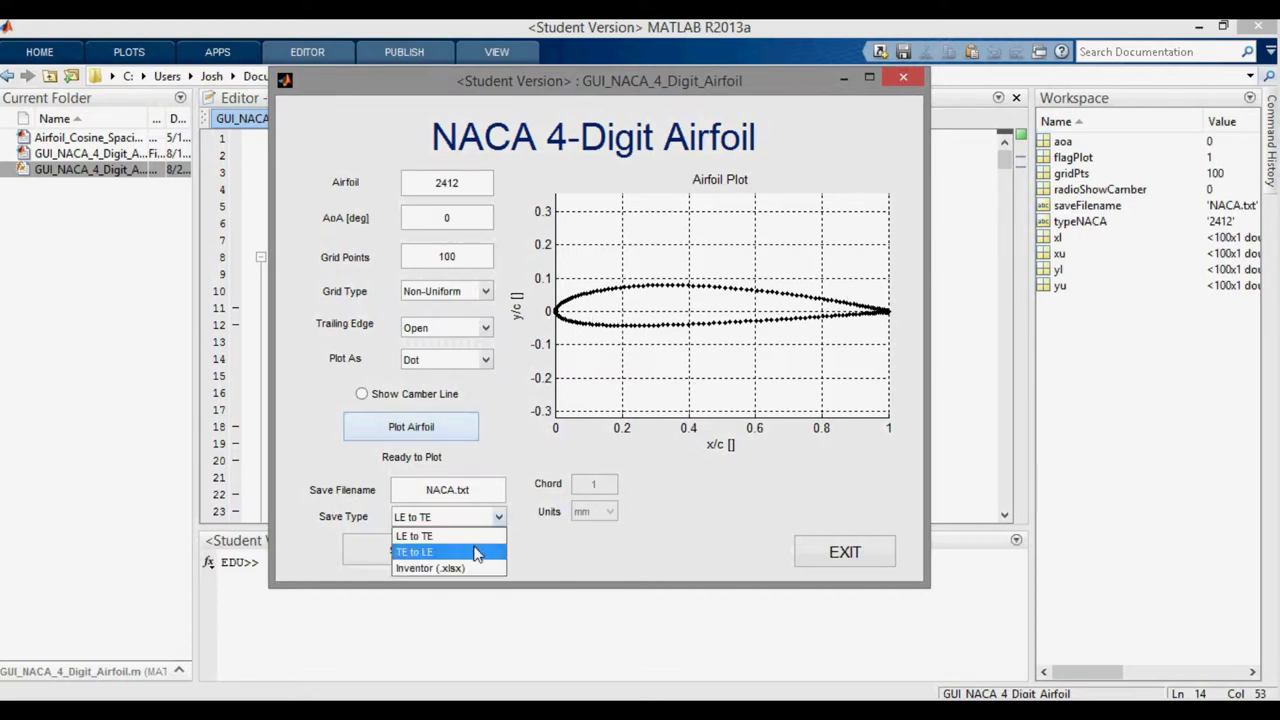
left_click(466, 568)
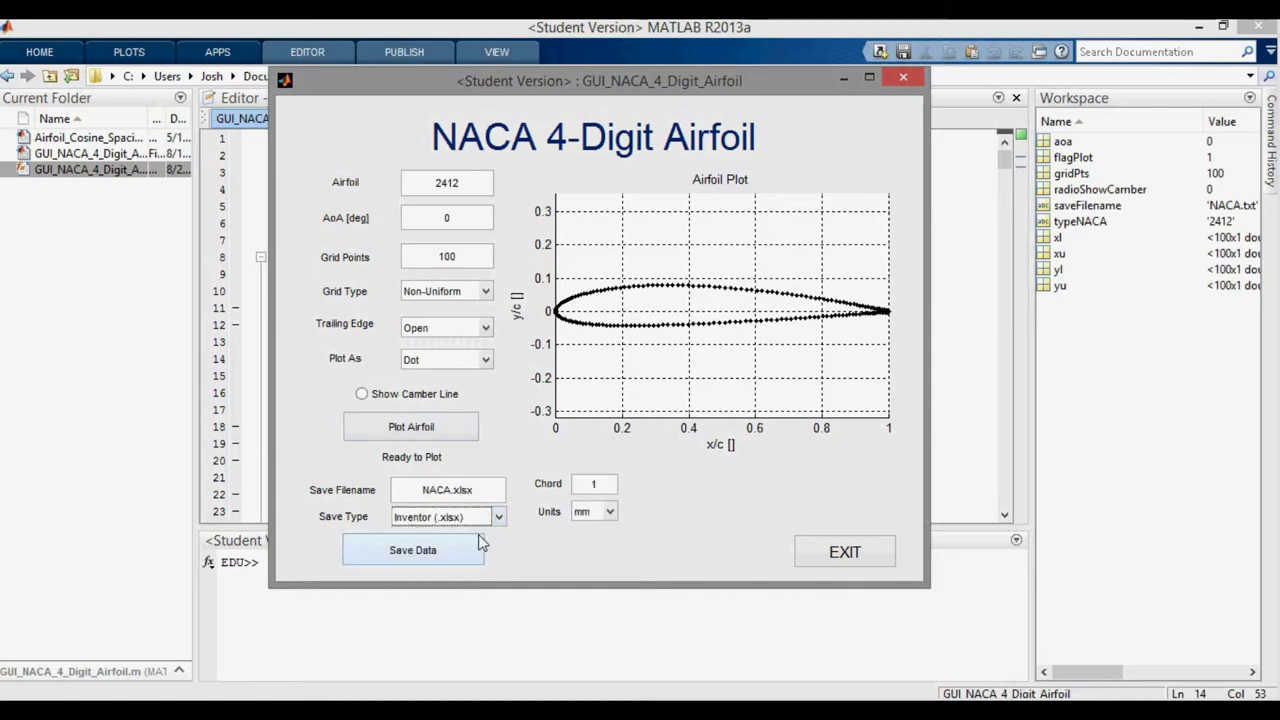
left_click(447, 489)
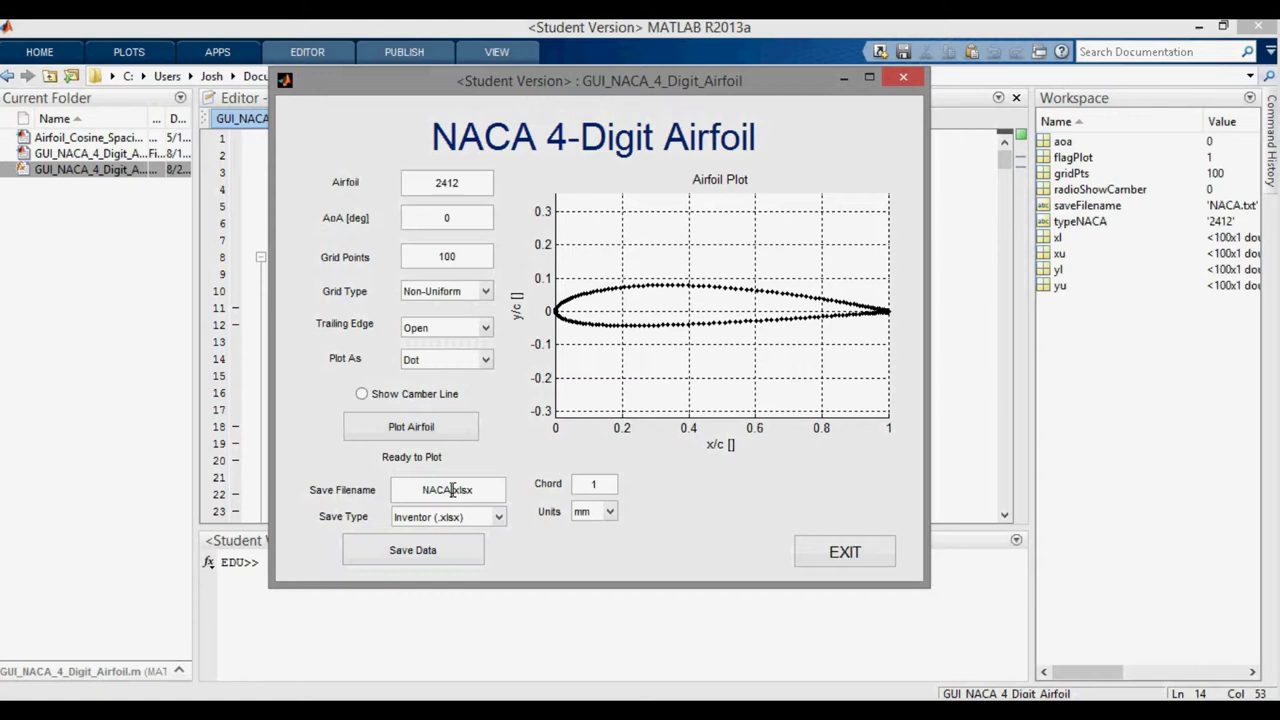
type("_2412")
key("Tab")
type("40")
left_click(600, 514)
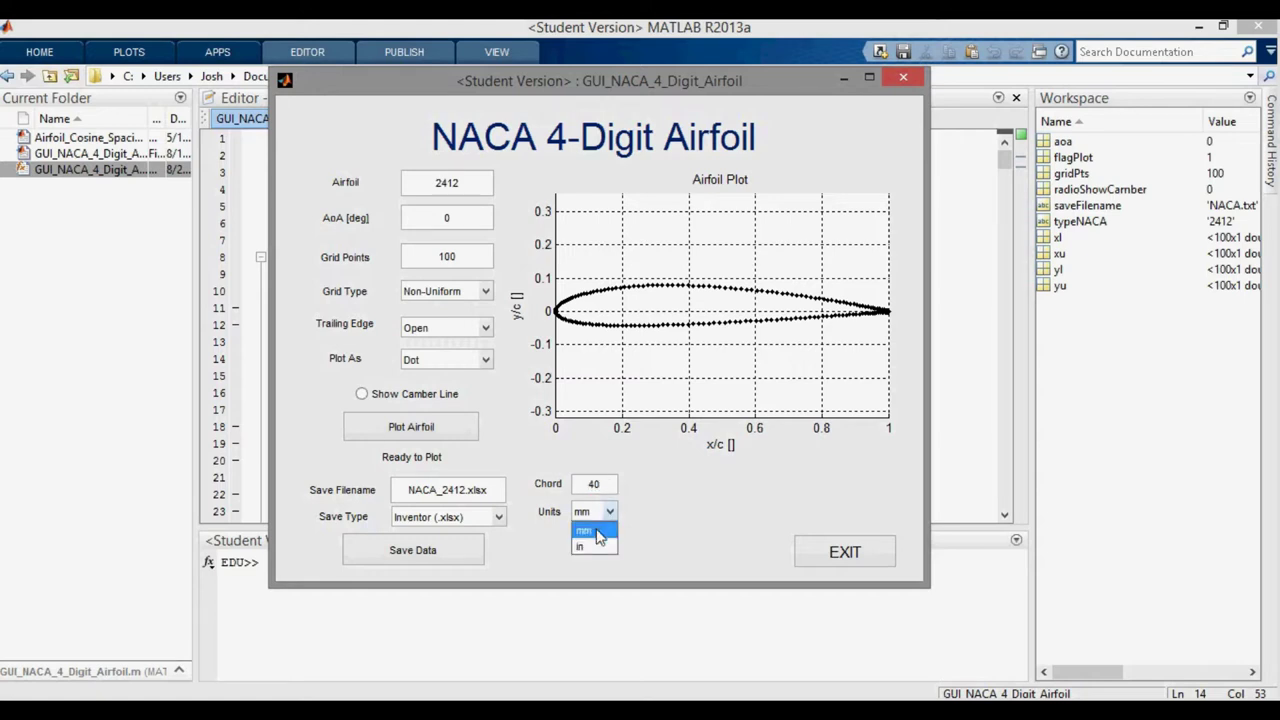
- Save the airfoil data to NACA_2412.xlsx and open it outside MATLAB to inspect coordinates
left_click(478, 551)
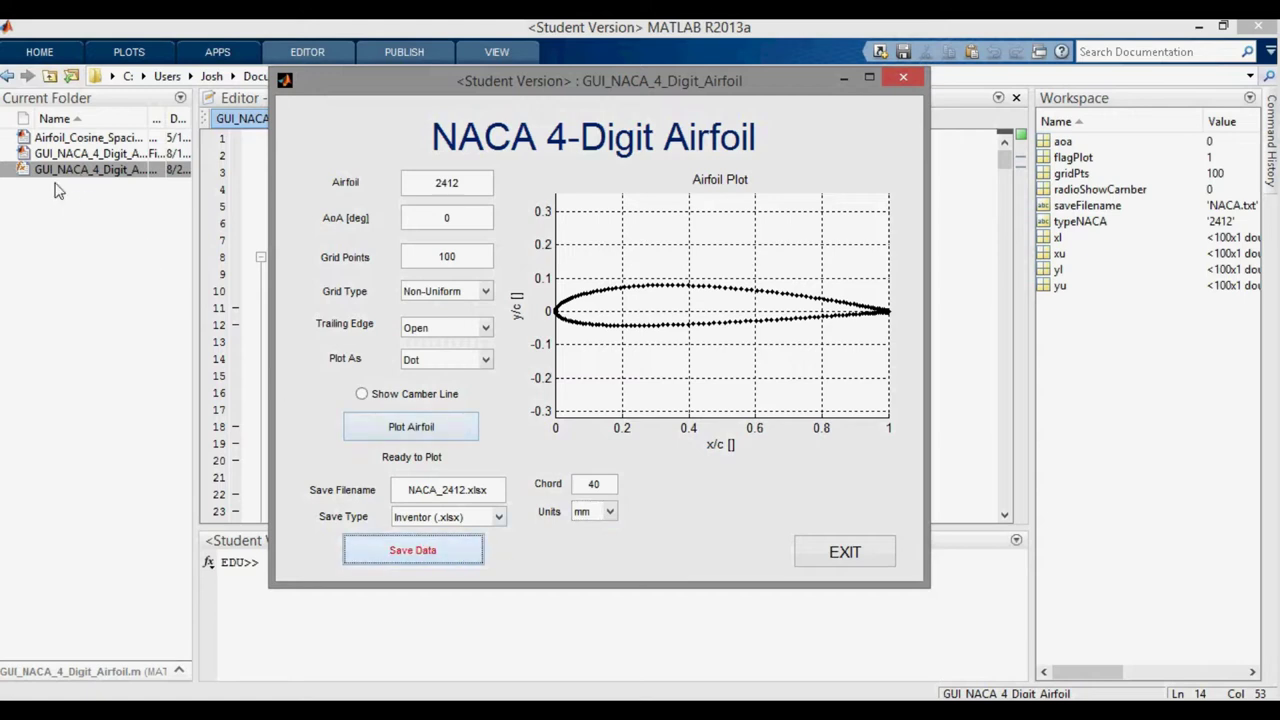
left_click(90, 215)
left_click(90, 187)
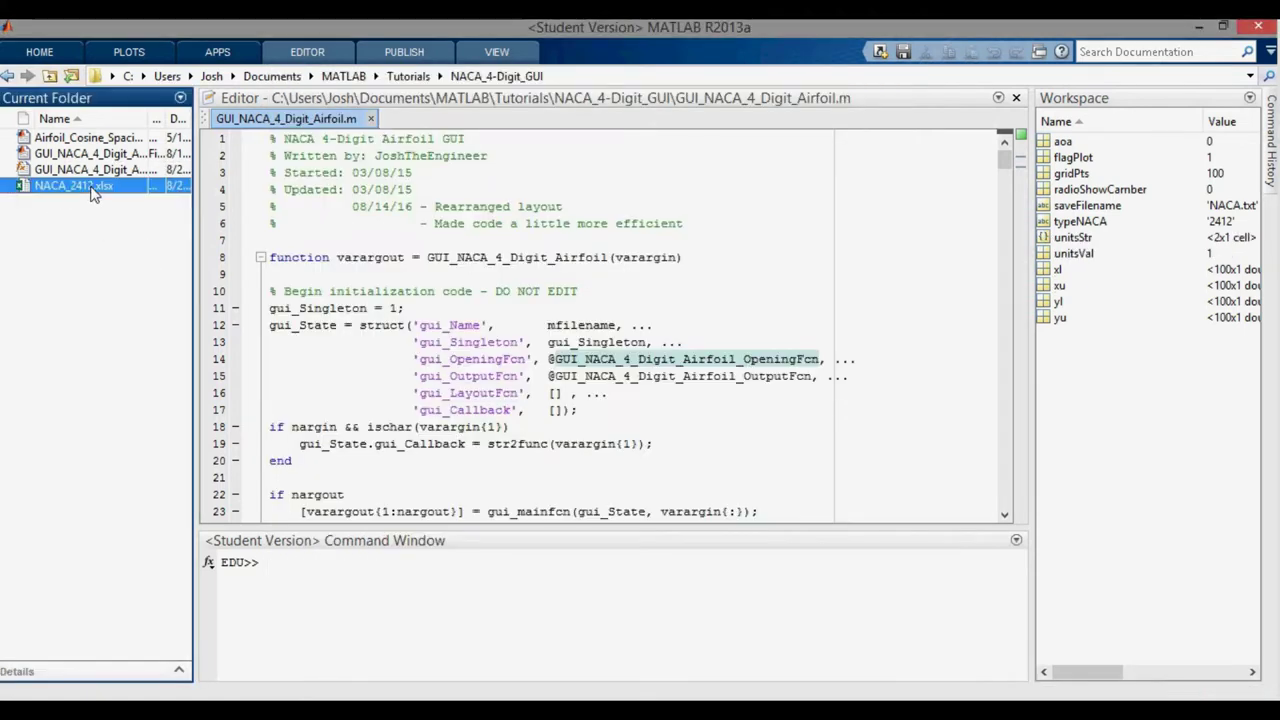
right_click(90, 187)
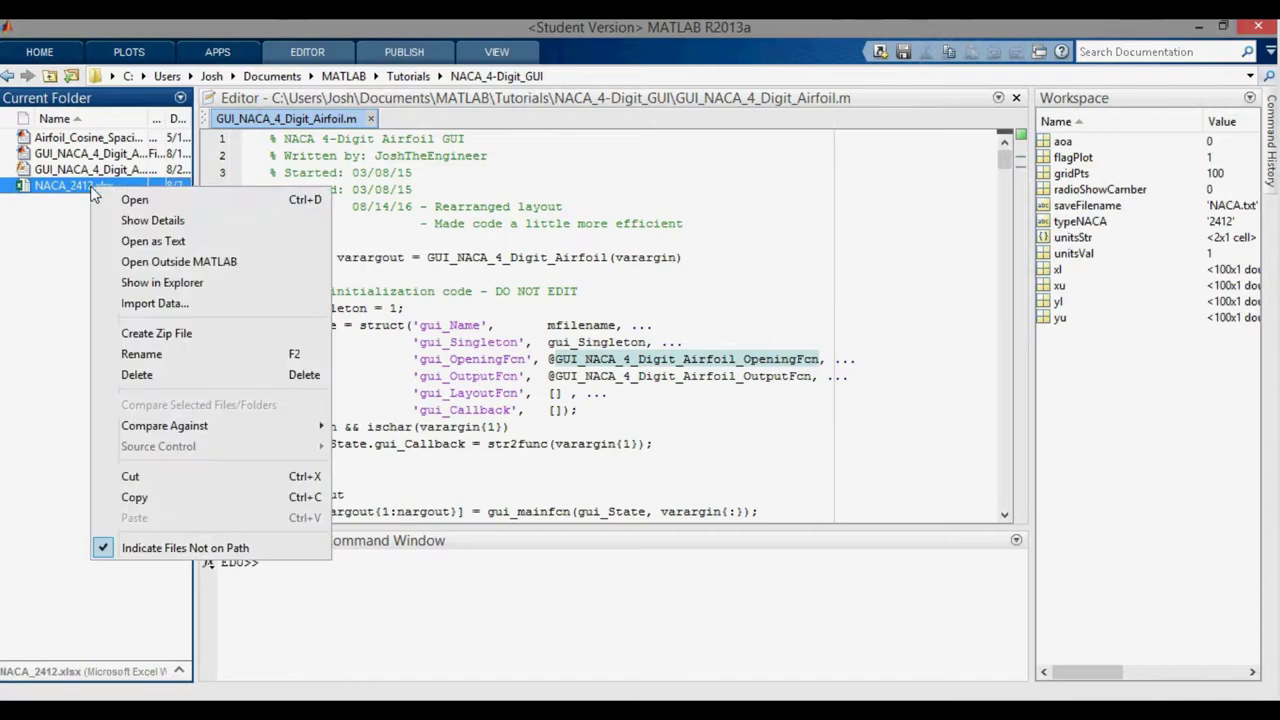
left_click(145, 260)
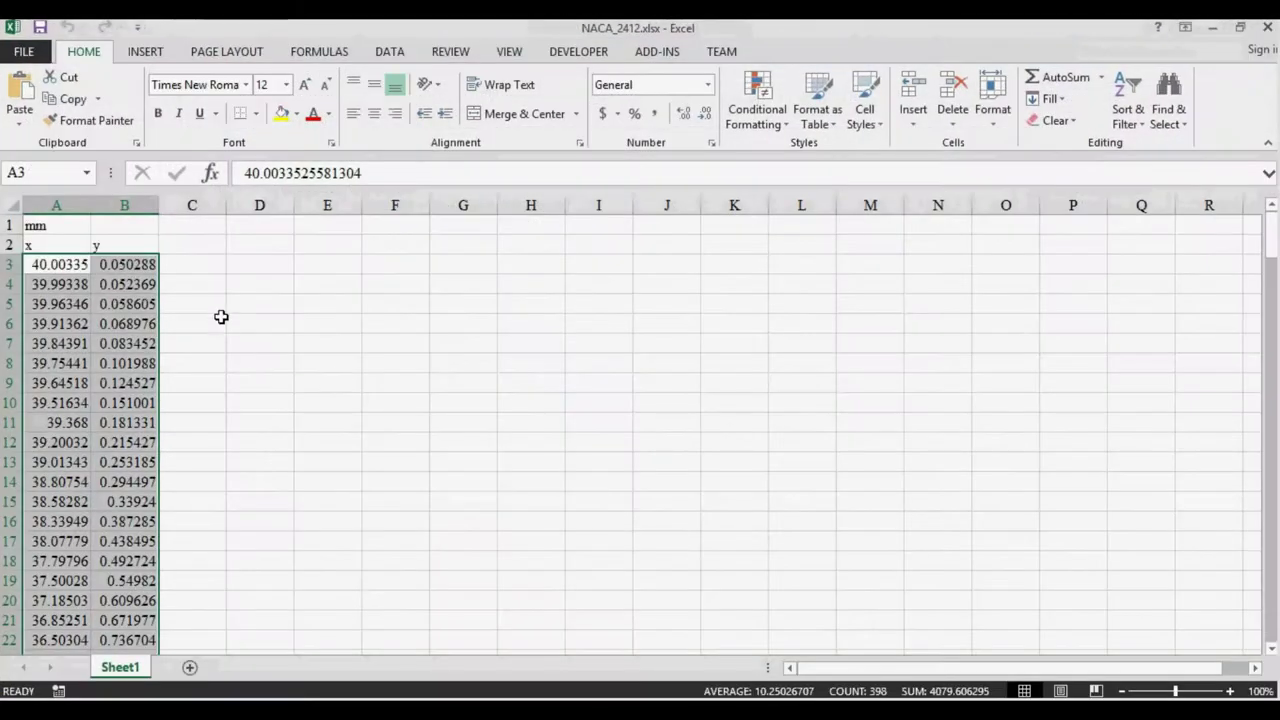
left_click(216, 308)
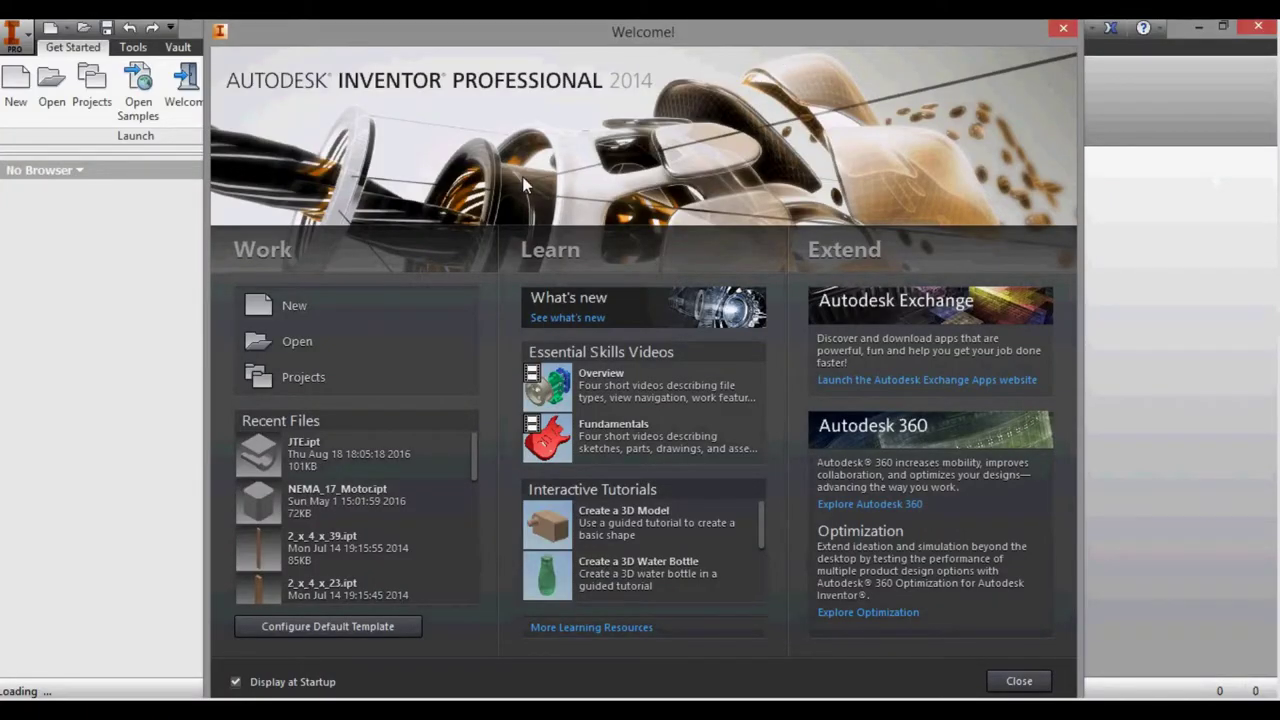
- Create a new Standard (mm) part and start a 2D sketch on an origin plane
left_click(287, 310)
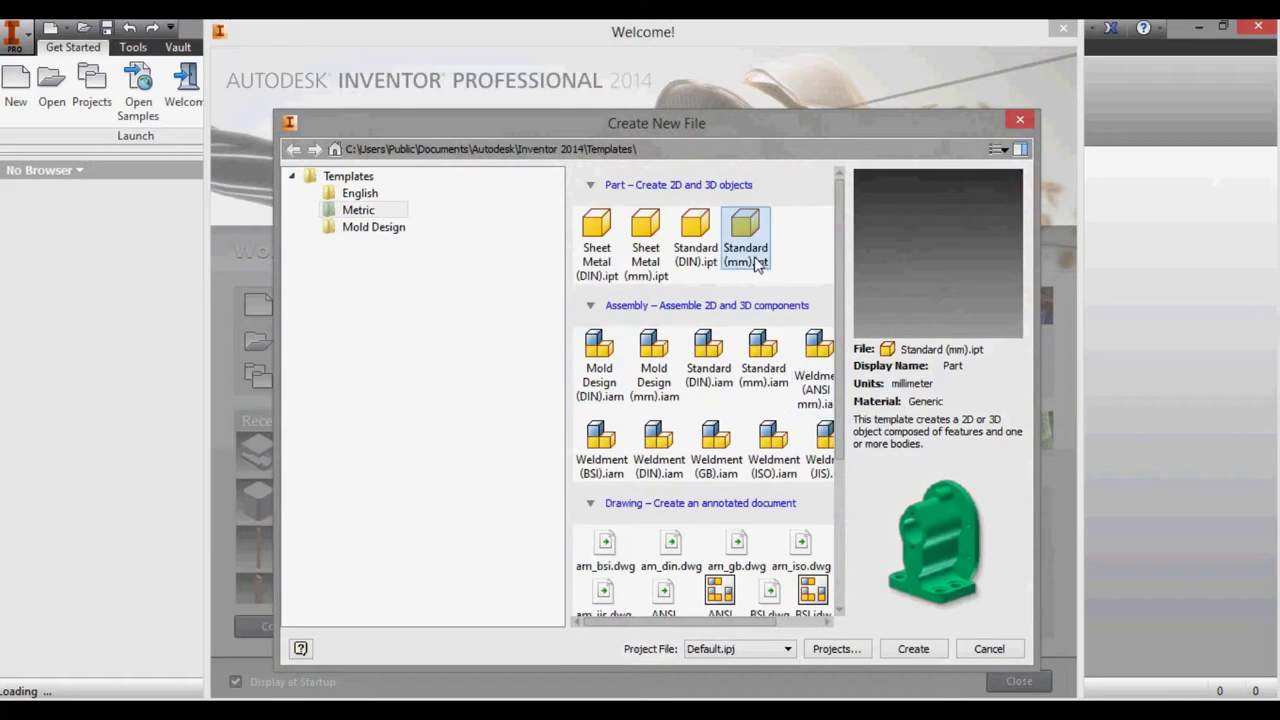
double_click(749, 258)
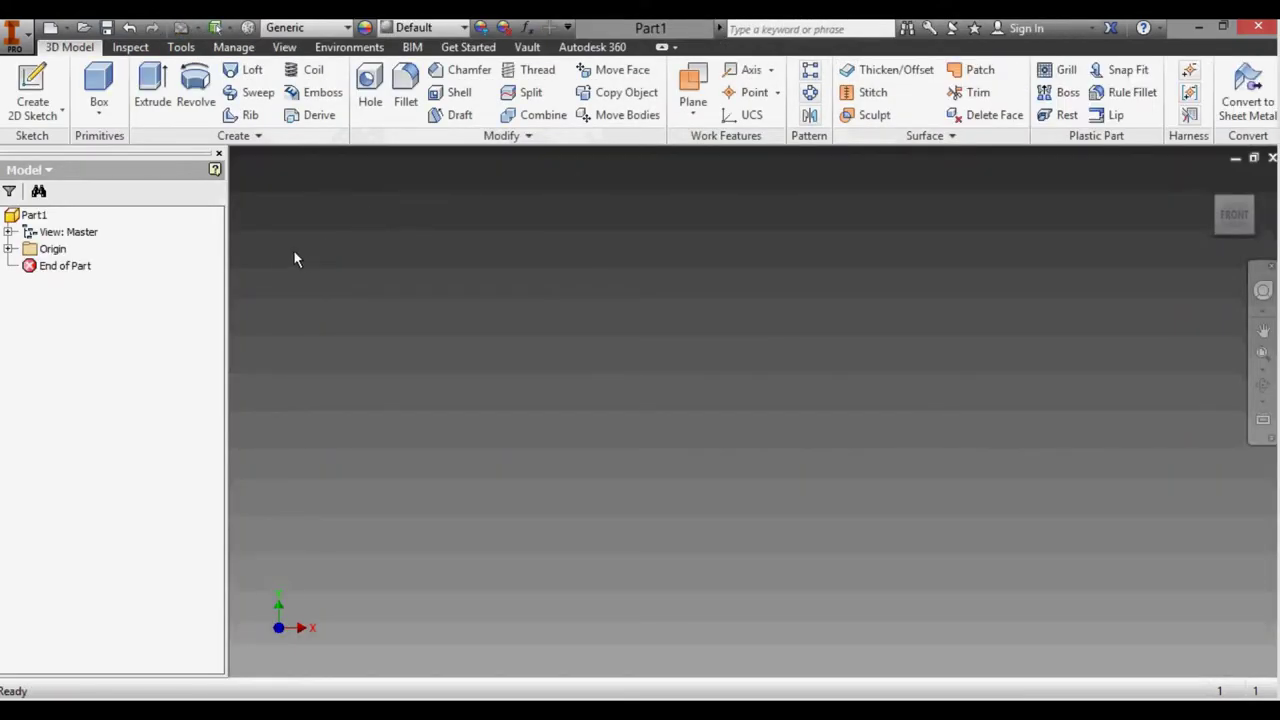
left_click(32, 88)
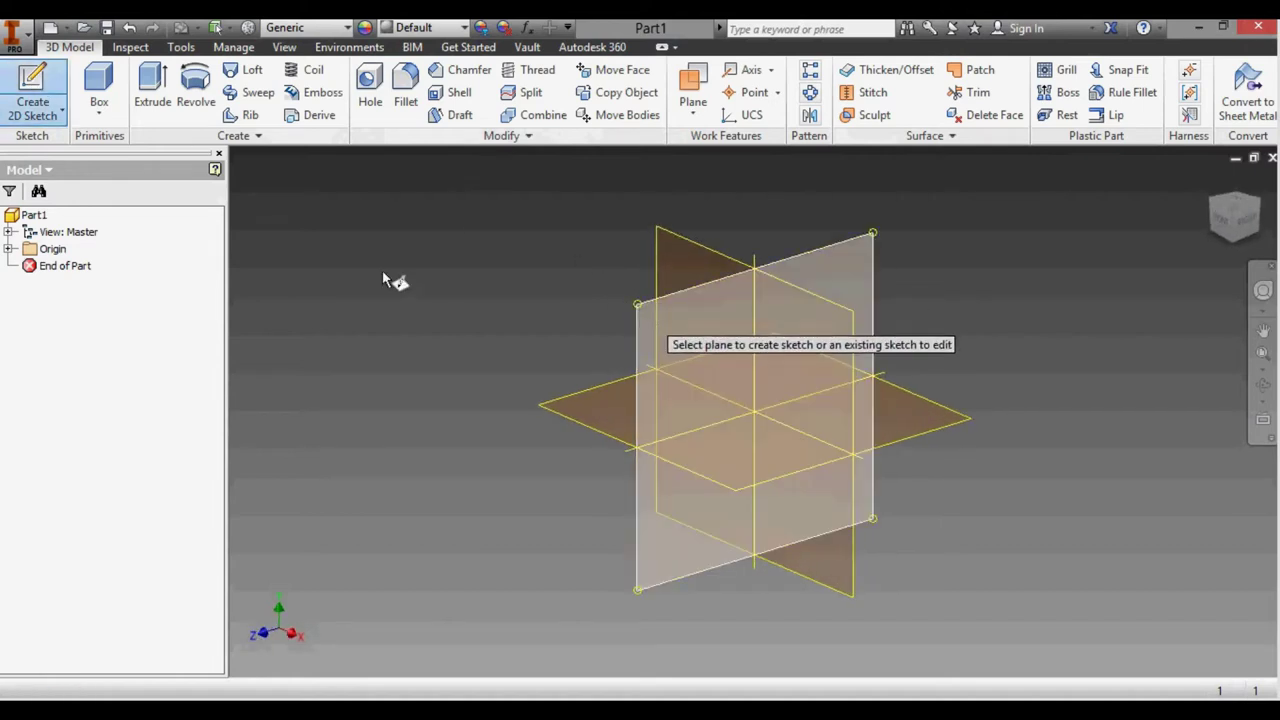
left_click(644, 333)
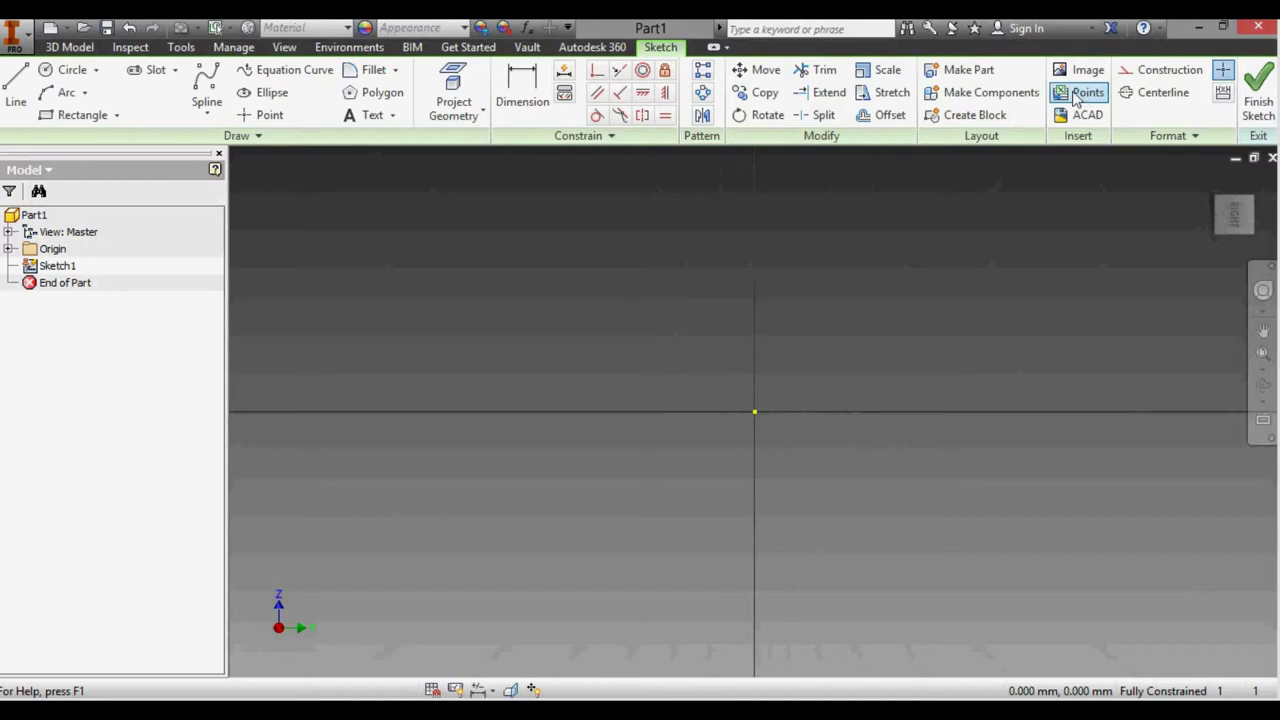
- Import points from NACA_2412.xlsx with the Create lines option enabled
left_click(1088, 93)
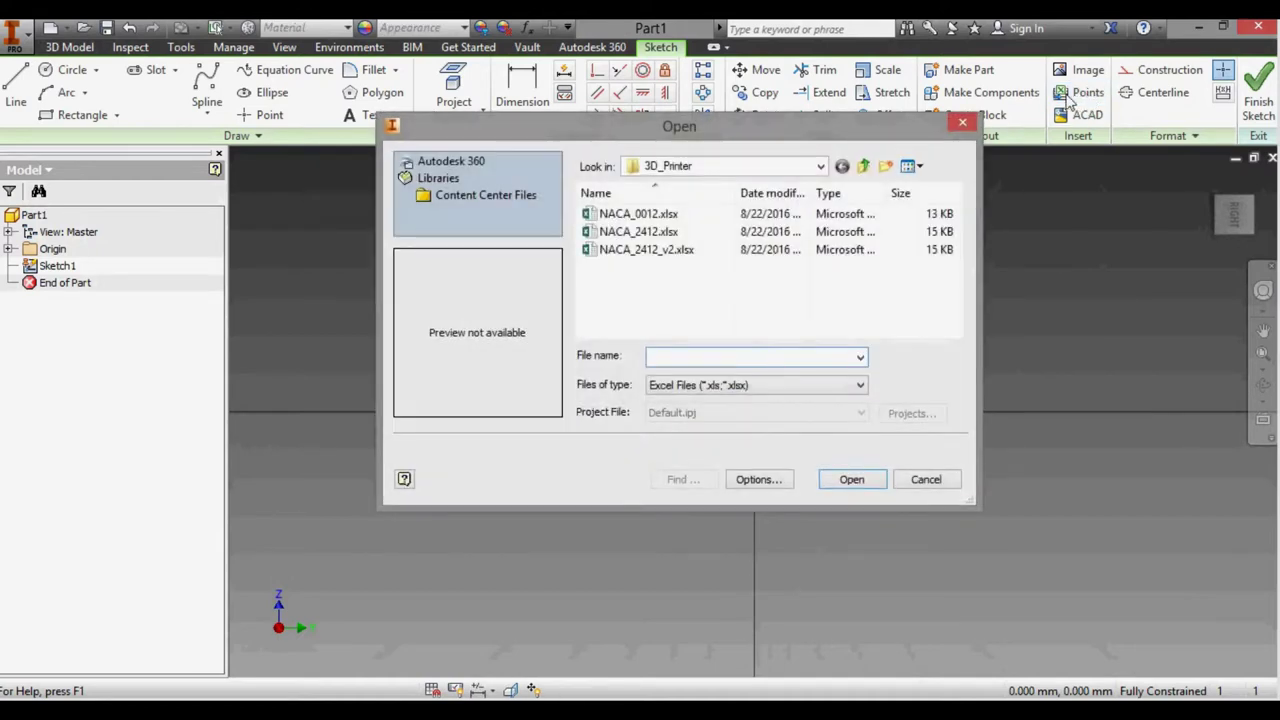
left_click(660, 235)
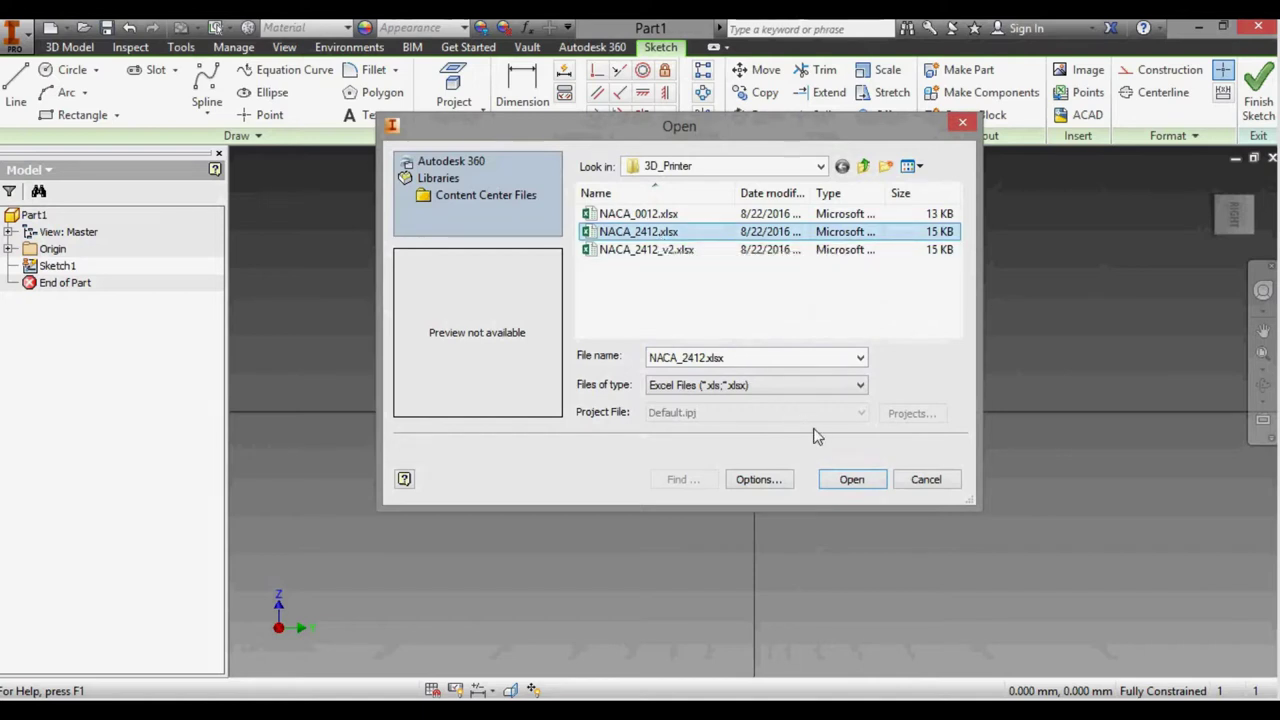
left_click(758, 481)
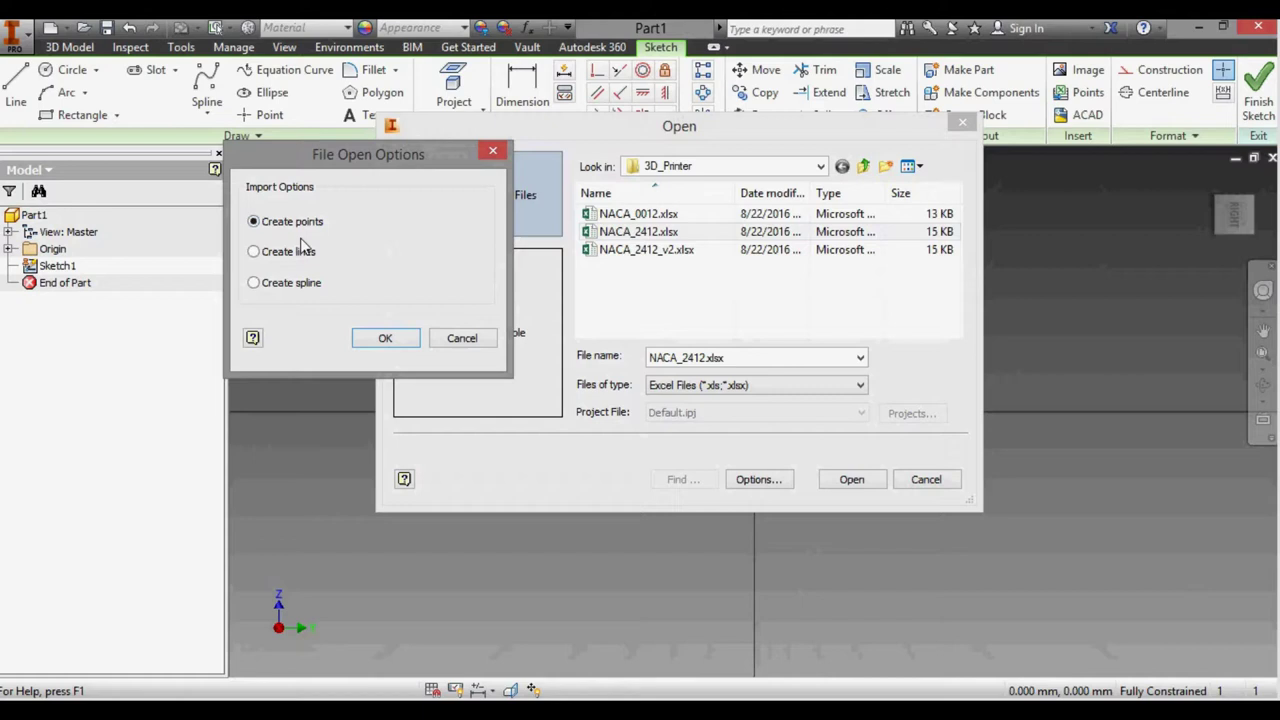
left_click(302, 258)
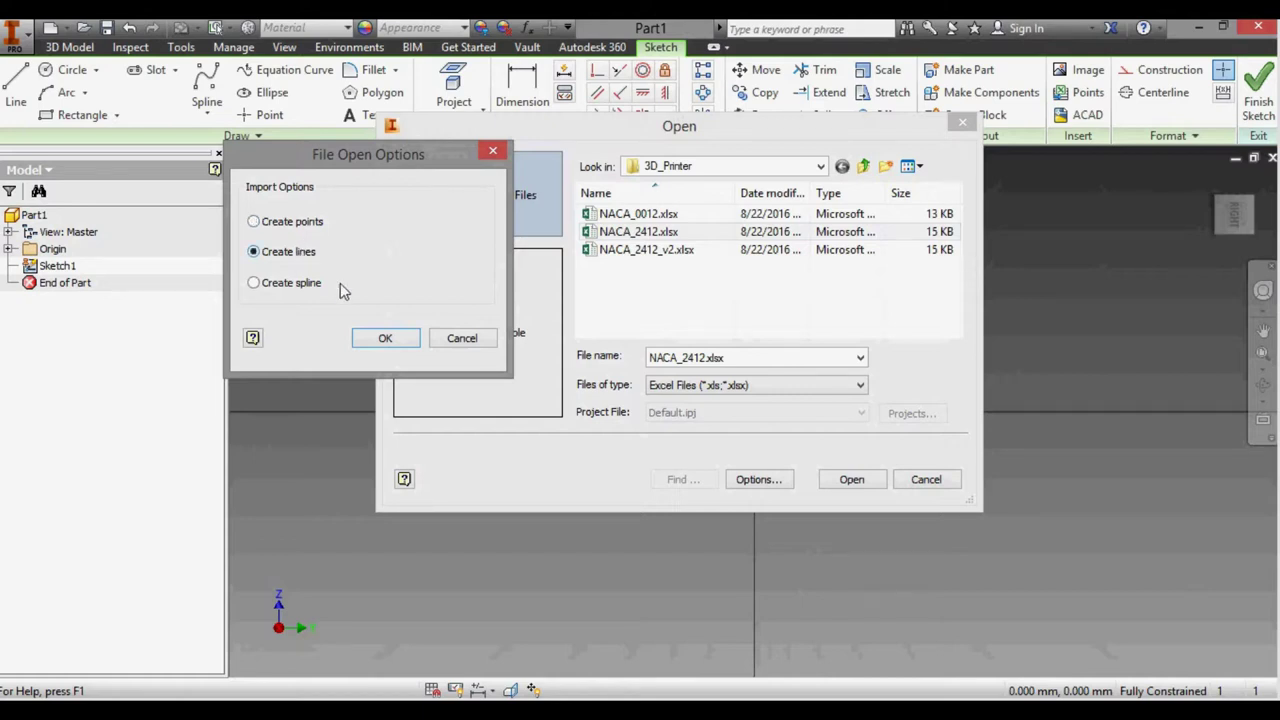
left_click(386, 338)
left_click(826, 481)
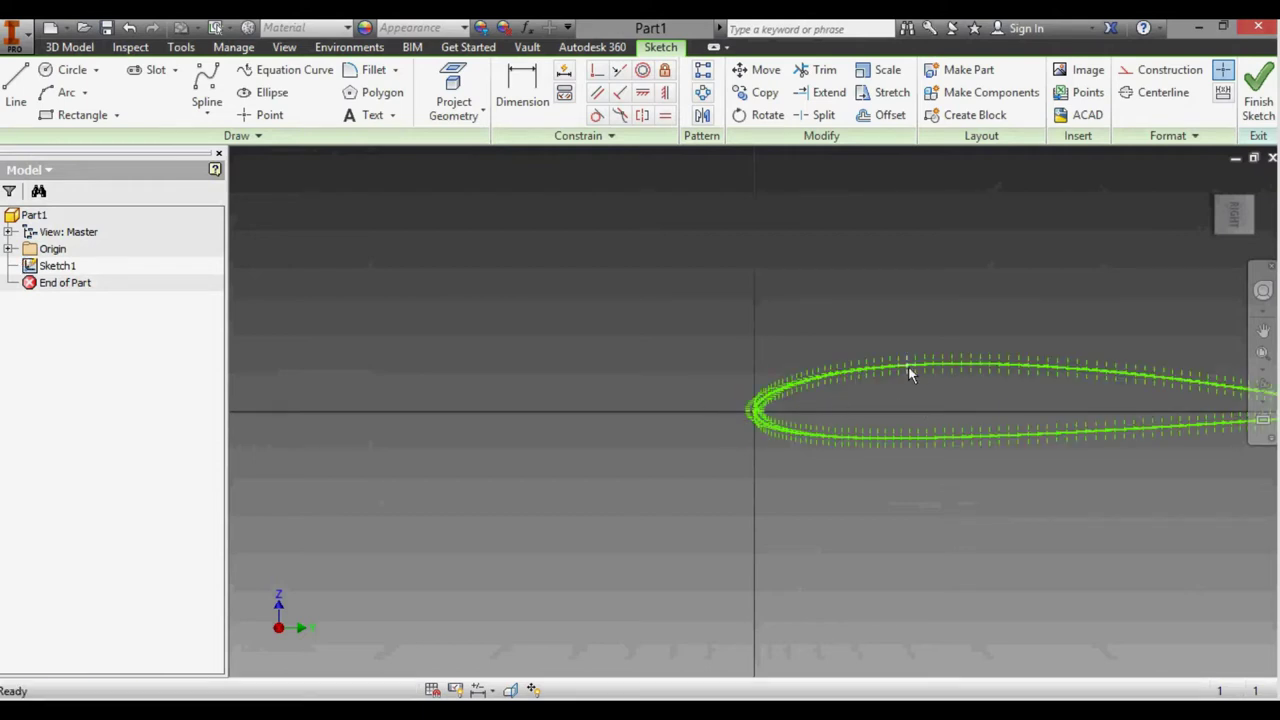
- Zoom in and out to inspect the imported airfoil outline, then finish the sketch
scroll(911, 366, "up", 5)
scroll(786, 365, "down", 2)
scroll(789, 361, "down", 4)
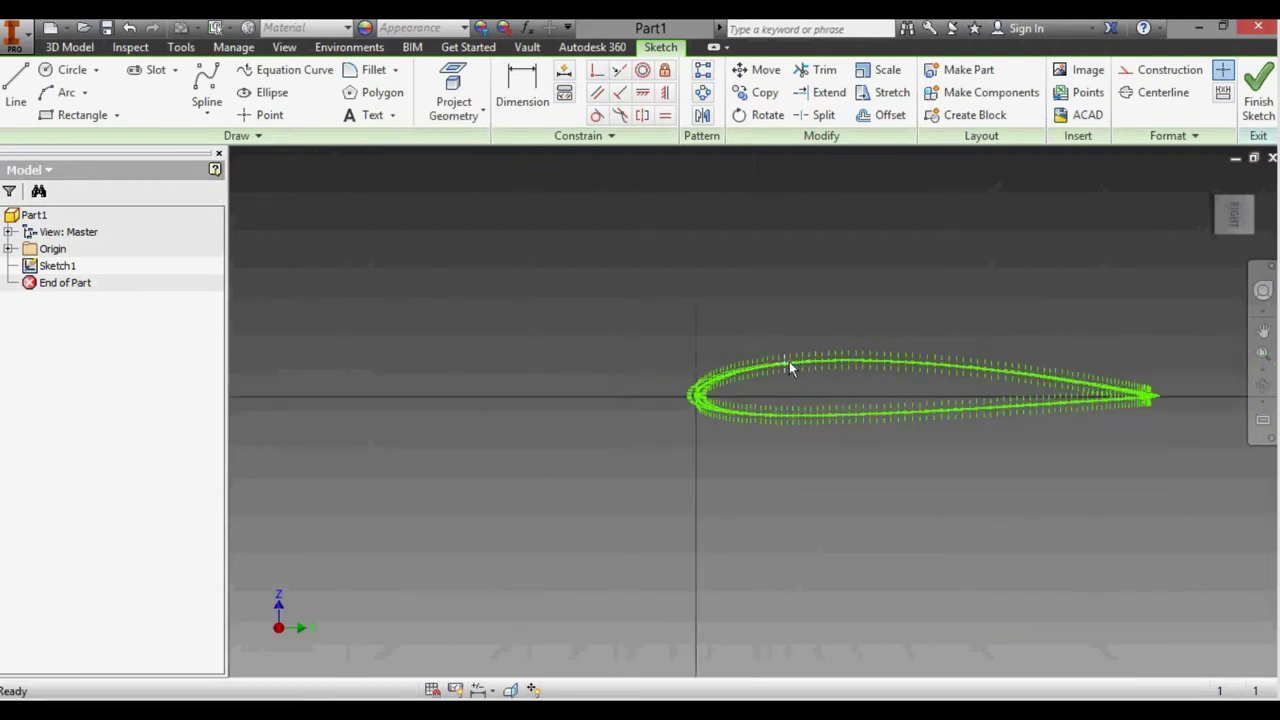
scroll(1160, 395, "up", 3)
scroll(952, 406, "up", 2)
scroll(944, 400, "up", 2)
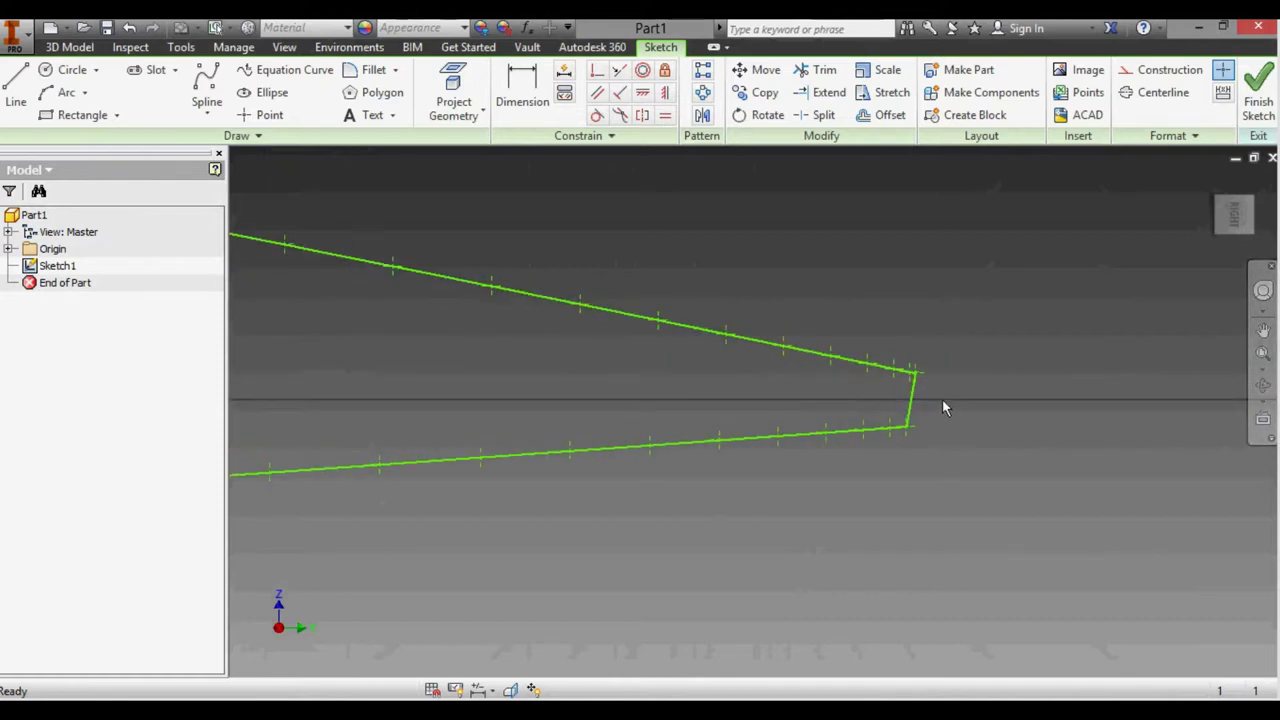
scroll(900, 375, "up", 2)
scroll(1019, 406, "down", 3)
scroll(1050, 410, "down", 2)
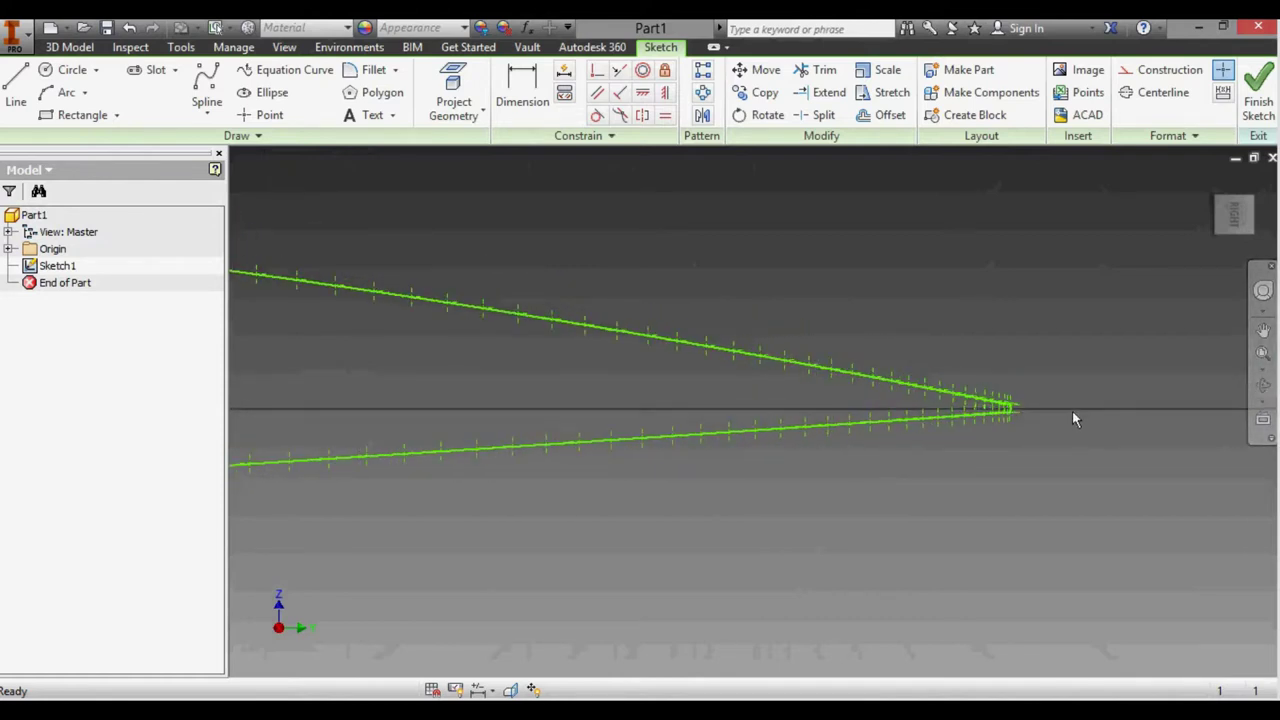
scroll(1073, 411, "down", 5)
scroll(860, 386, "up", 3)
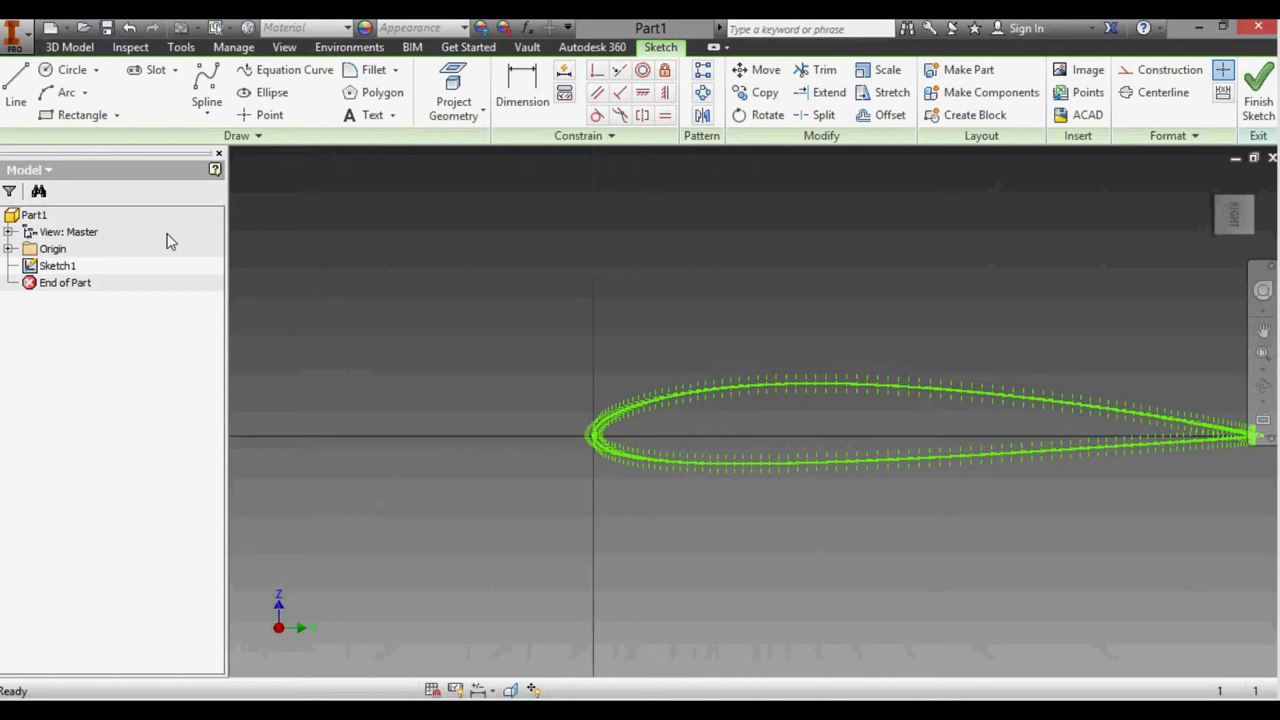
left_click(1256, 92)
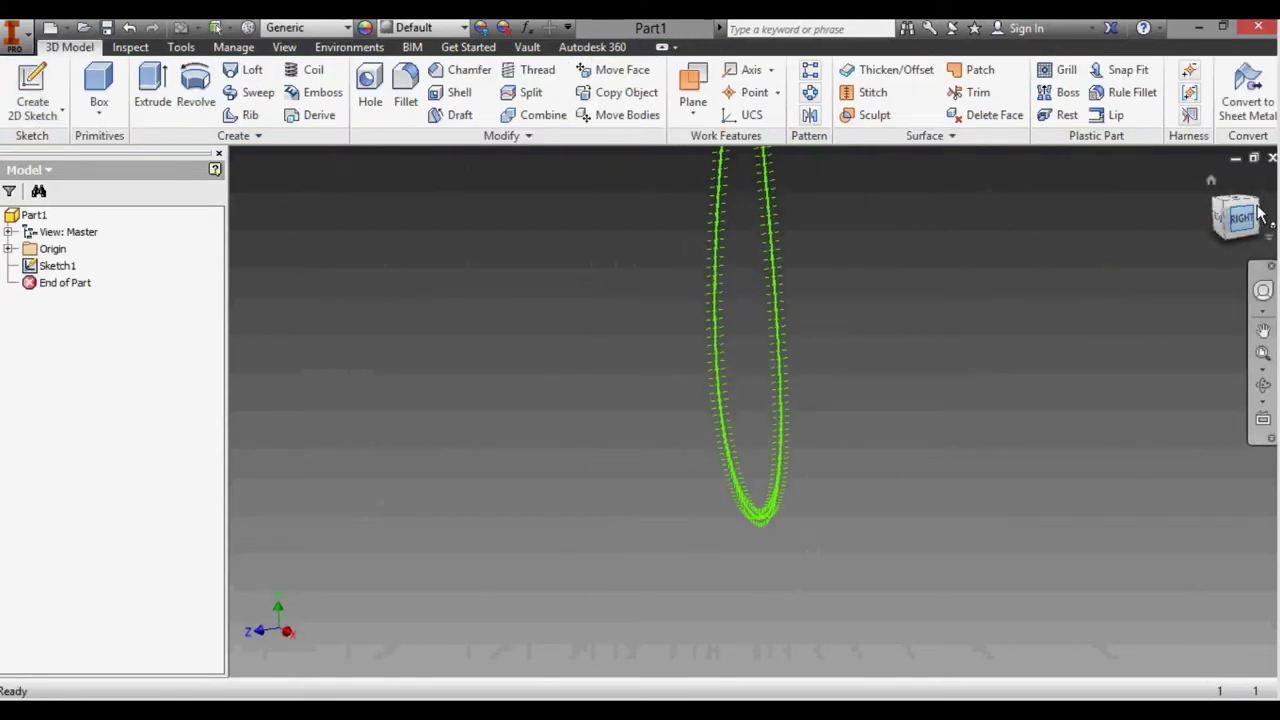
- Roll the view so the airfoil lies horizontal and select Sketch1
left_click(1269, 190)
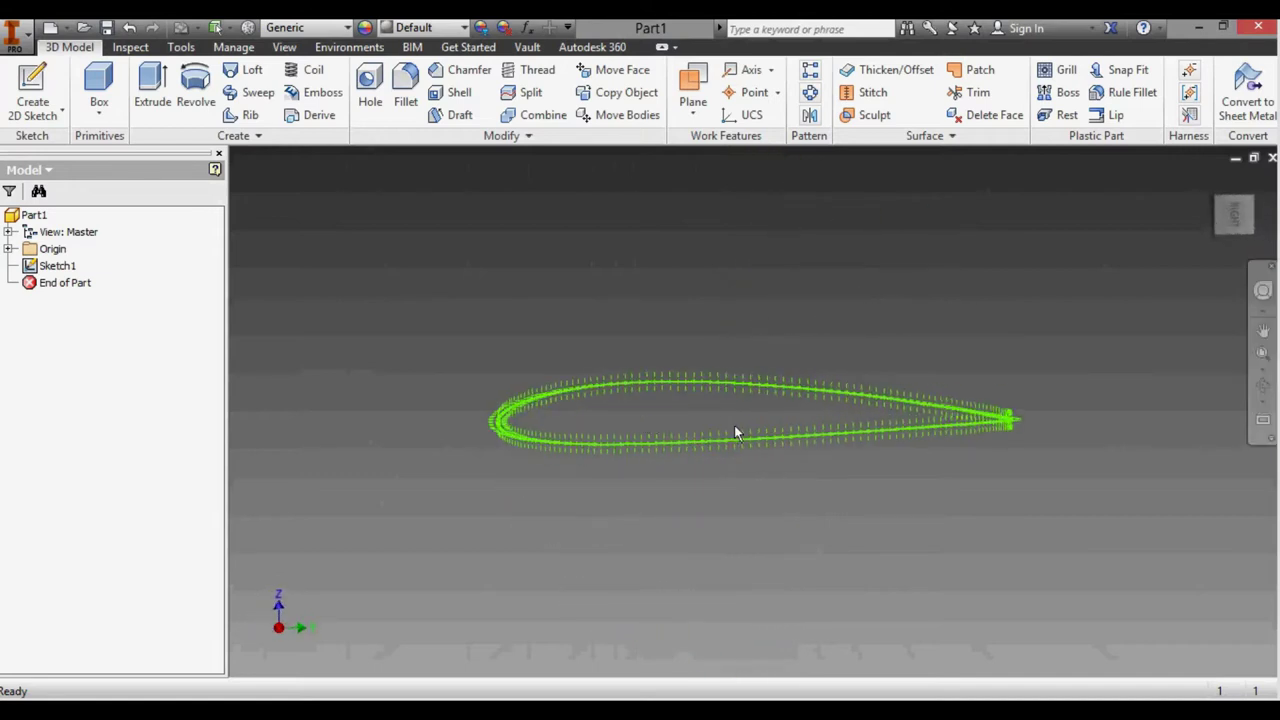
left_click(75, 272)
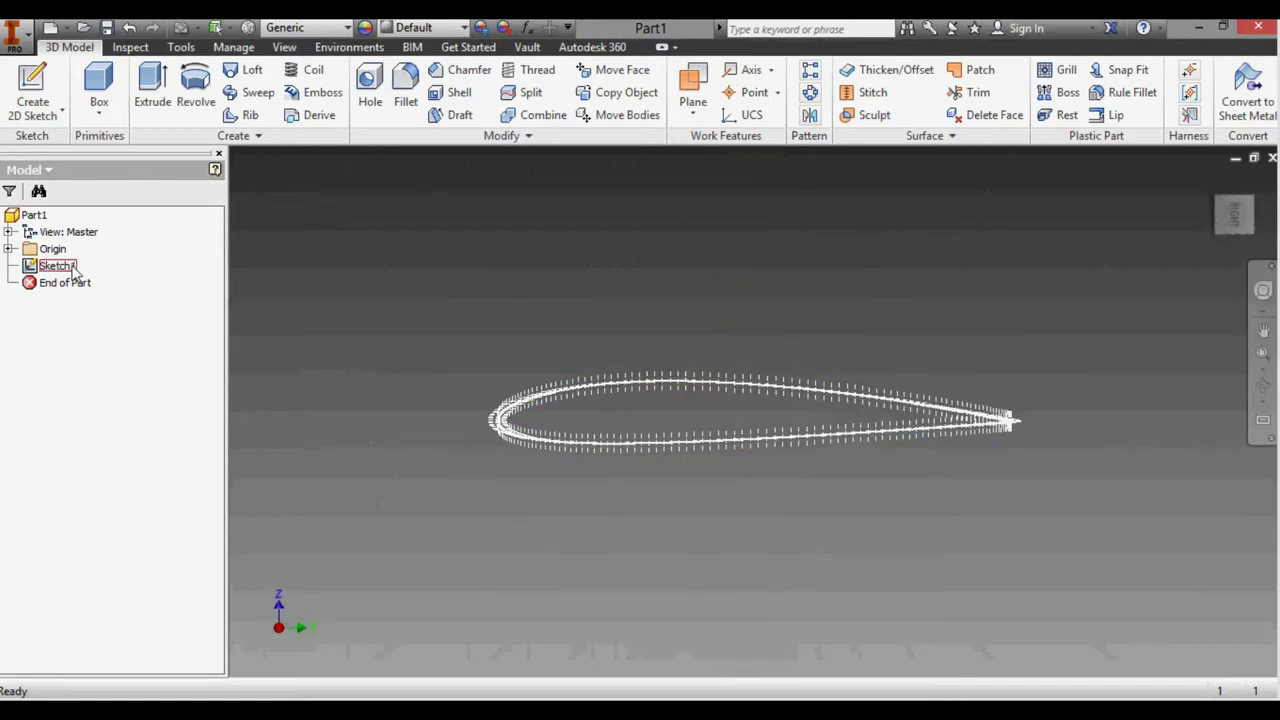
left_click(73, 270)
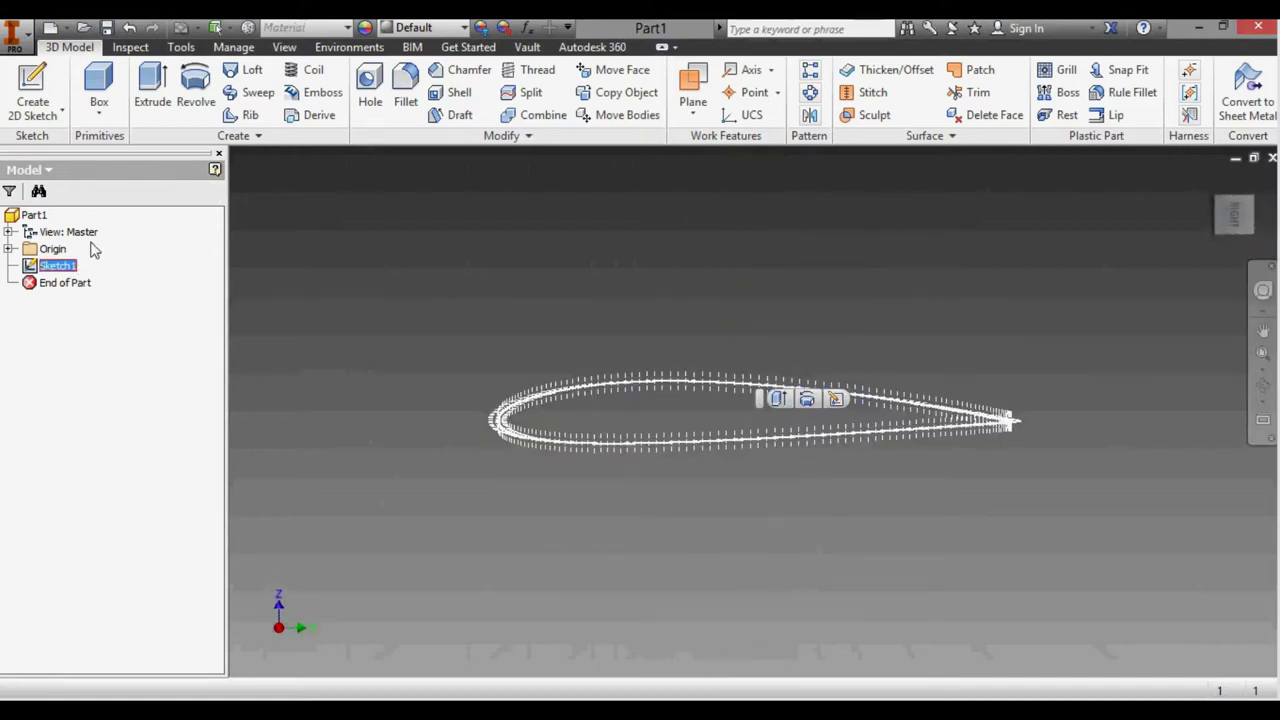
- Start a solid extrusion of the airfoil and open Sketch Doctor on the profile problem
left_click(150, 88)
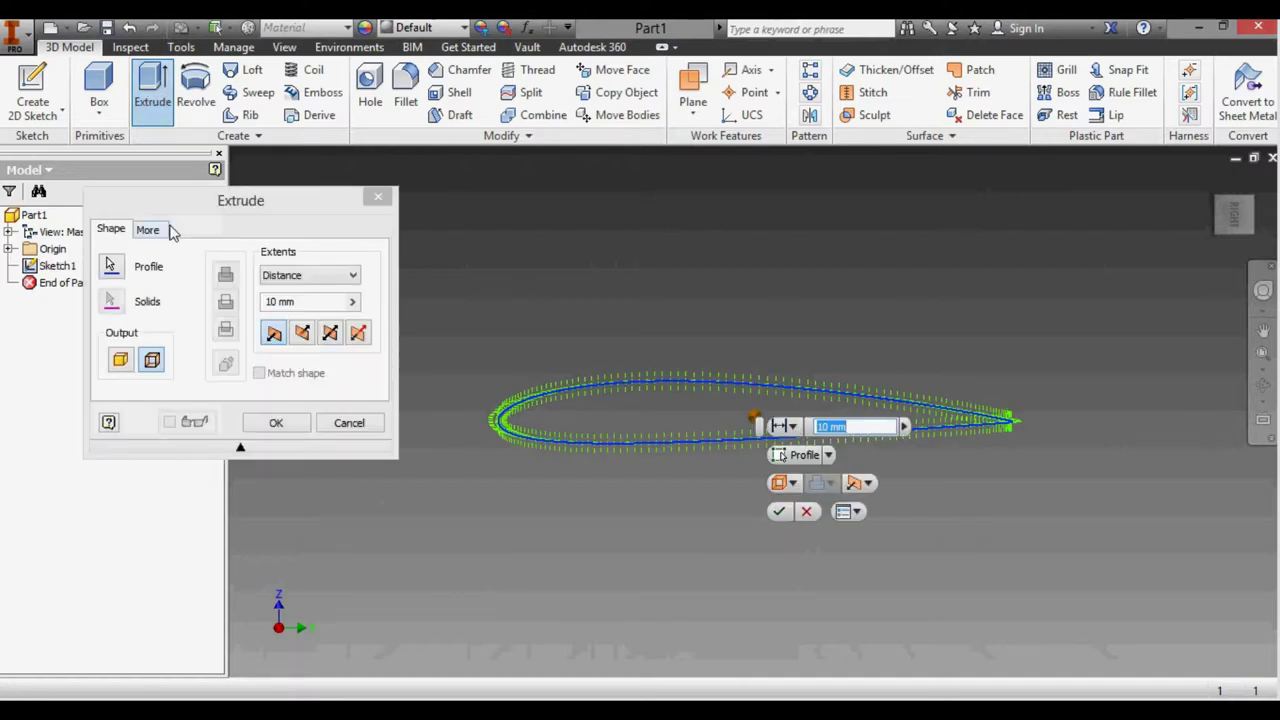
left_click(124, 362)
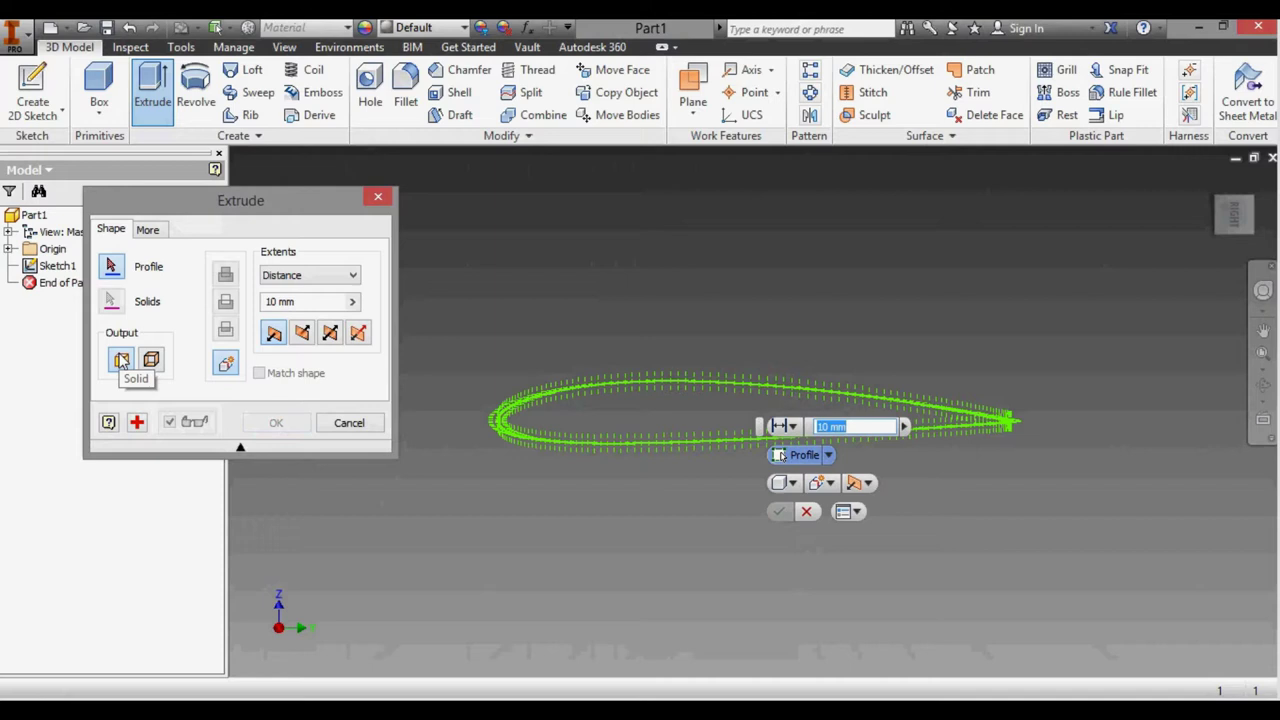
left_click(138, 423)
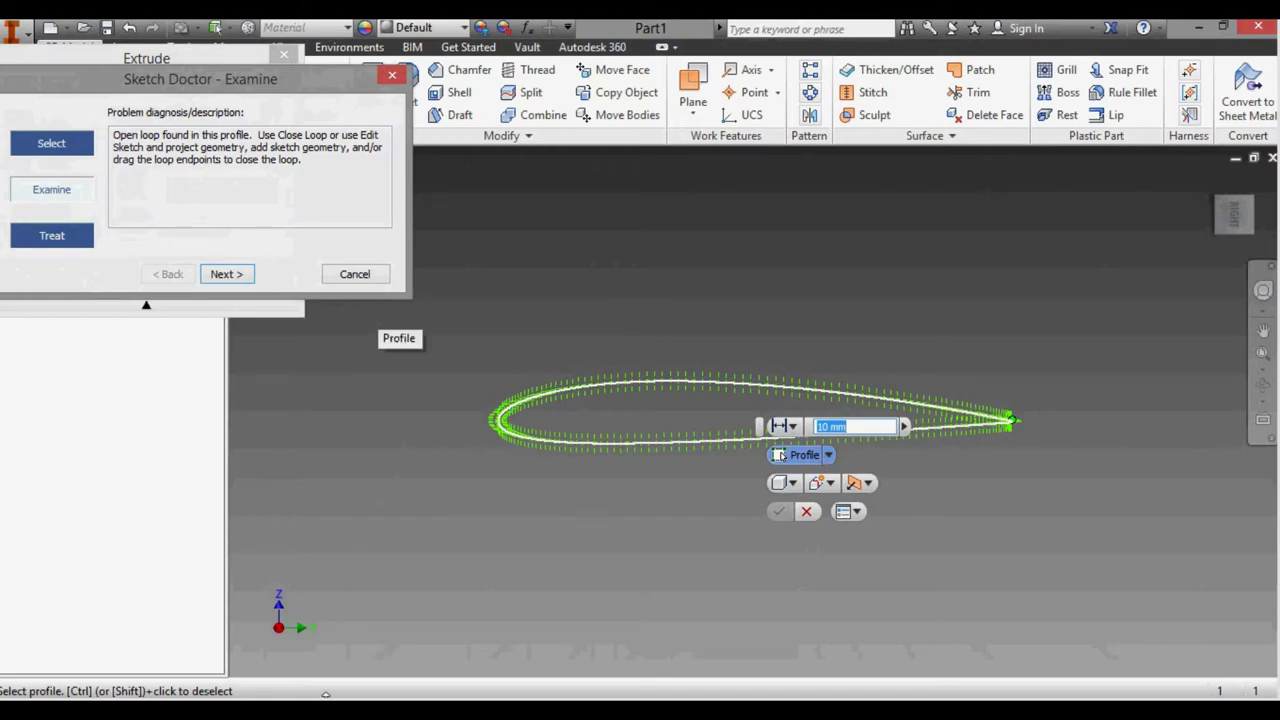
- Bring up the NACA_2412 workbook and check cell B201 matches the first coordinate
left_click(306, 705)
left_click(262, 636)
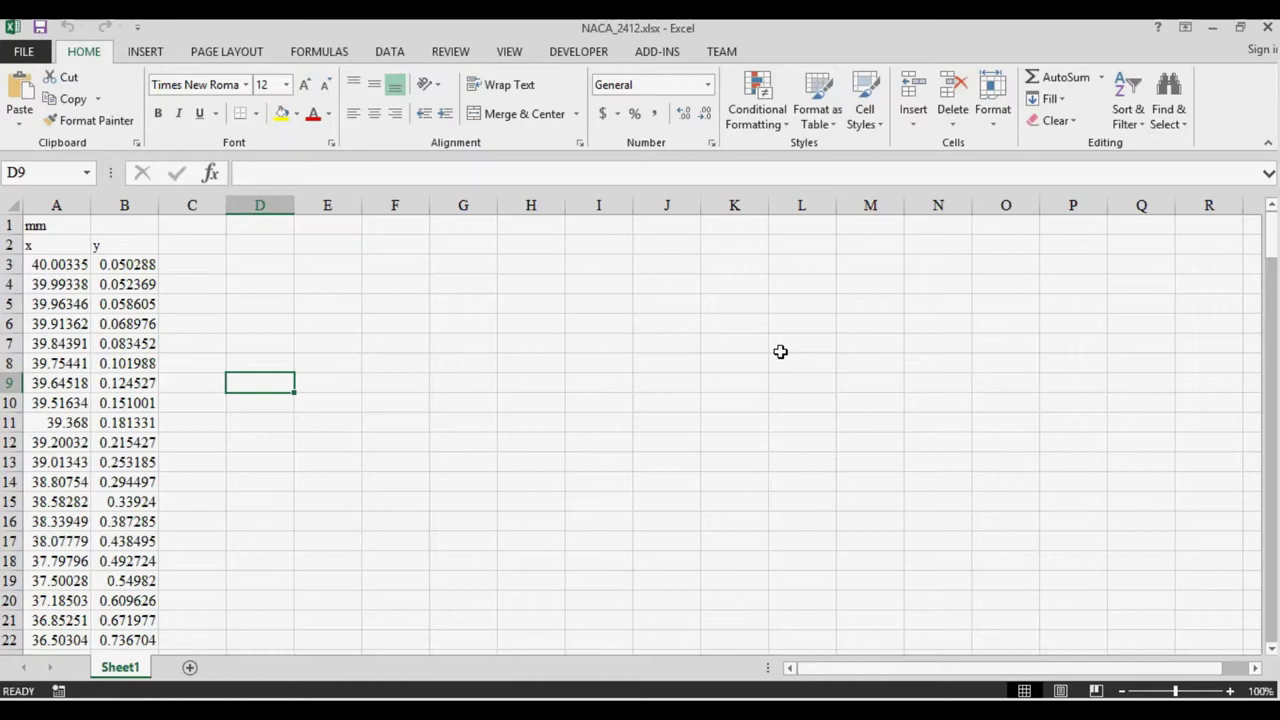
left_click(482, 397)
scroll(394, 394, "down", 8)
scroll(346, 380, "down", 8)
scroll(346, 380, "down", 6)
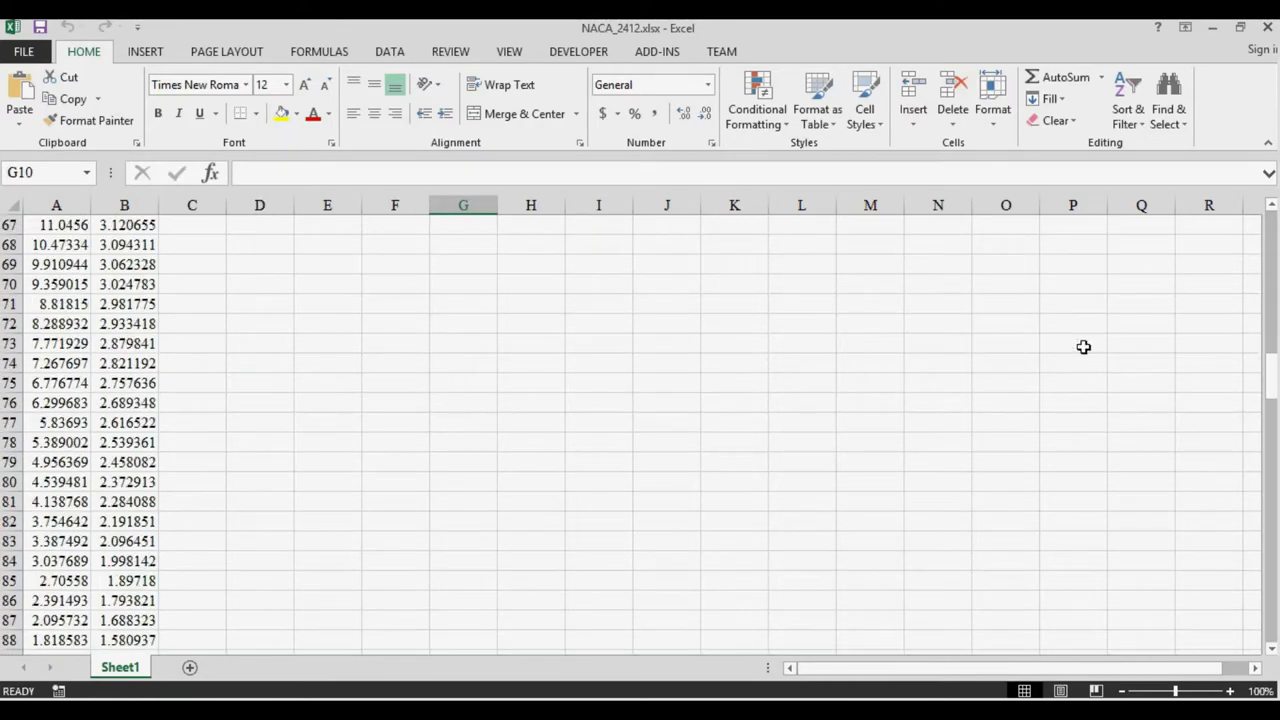
left_click_drag(1270, 366, 1270, 620)
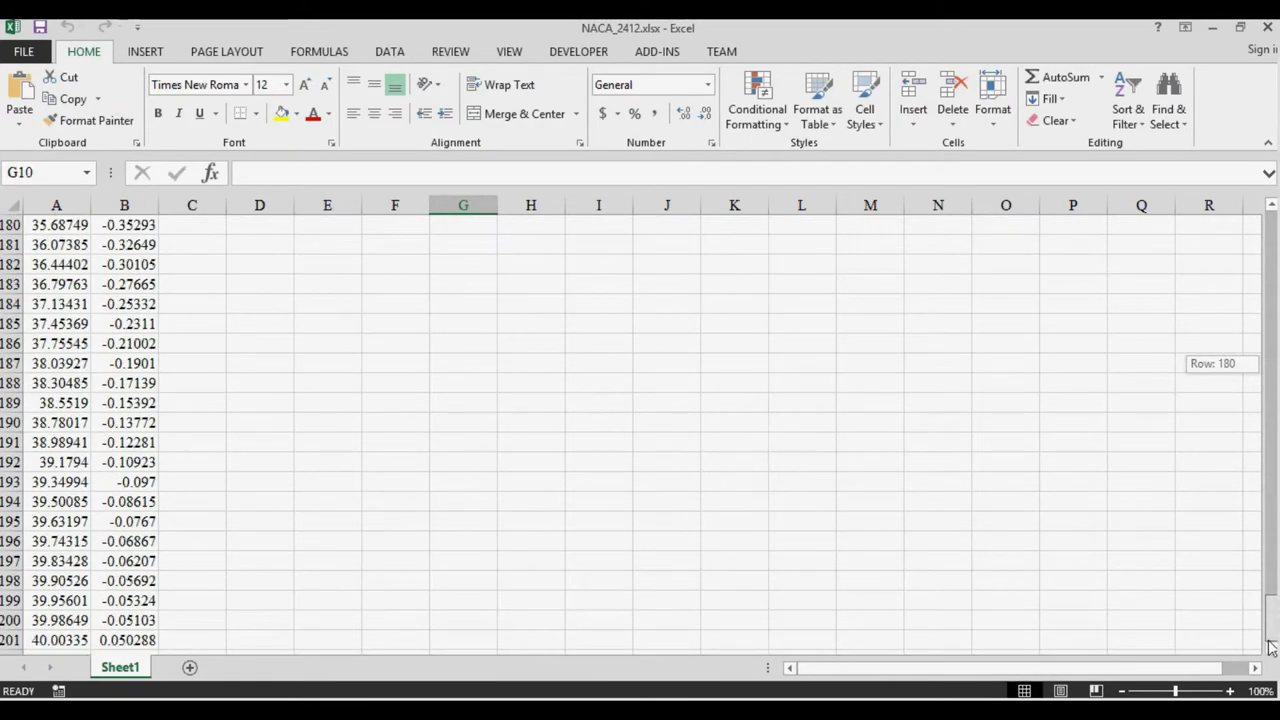
scroll(349, 532, "down", 2)
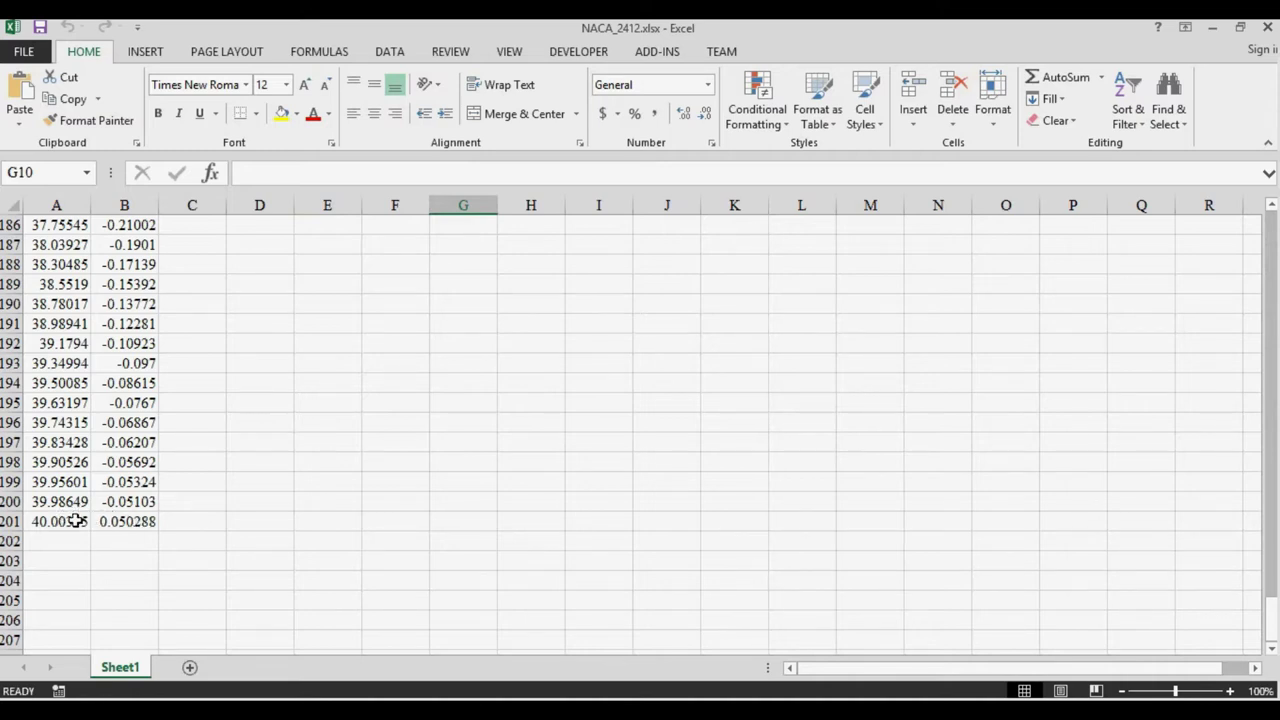
left_click(105, 522)
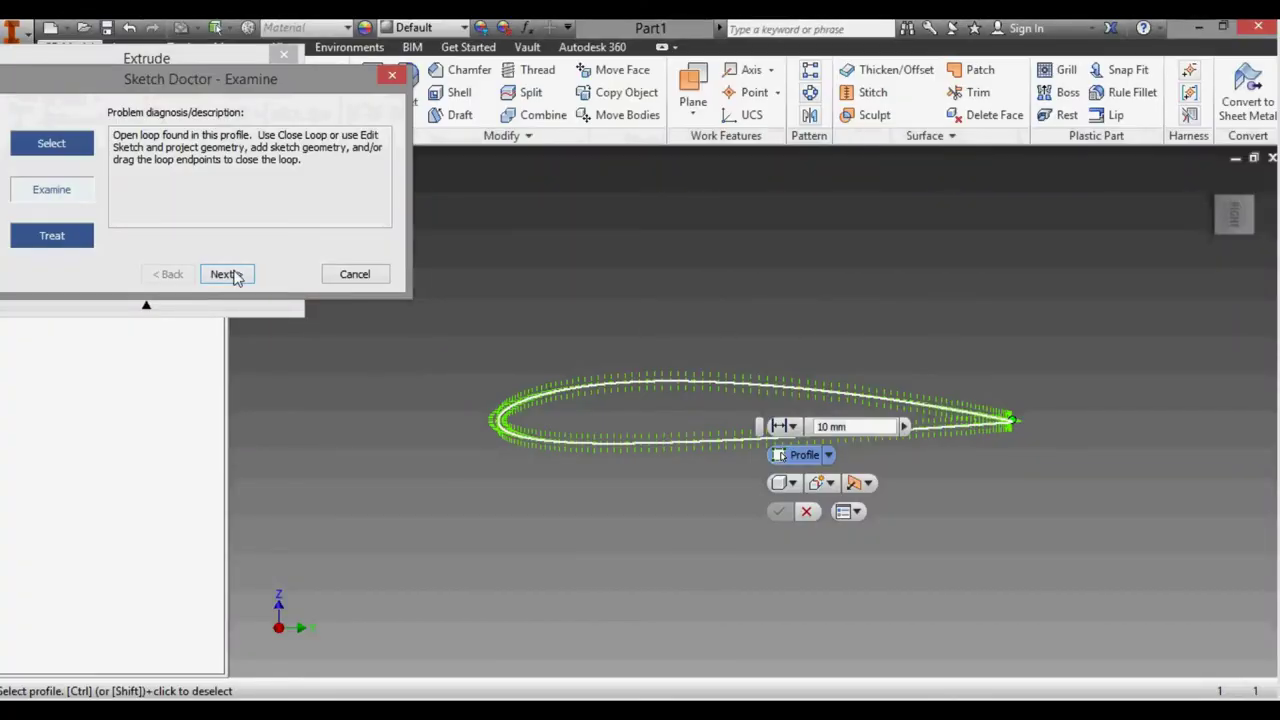
- Run a full Sketch Doctor diagnosis of the airfoil sketch
left_click(235, 276)
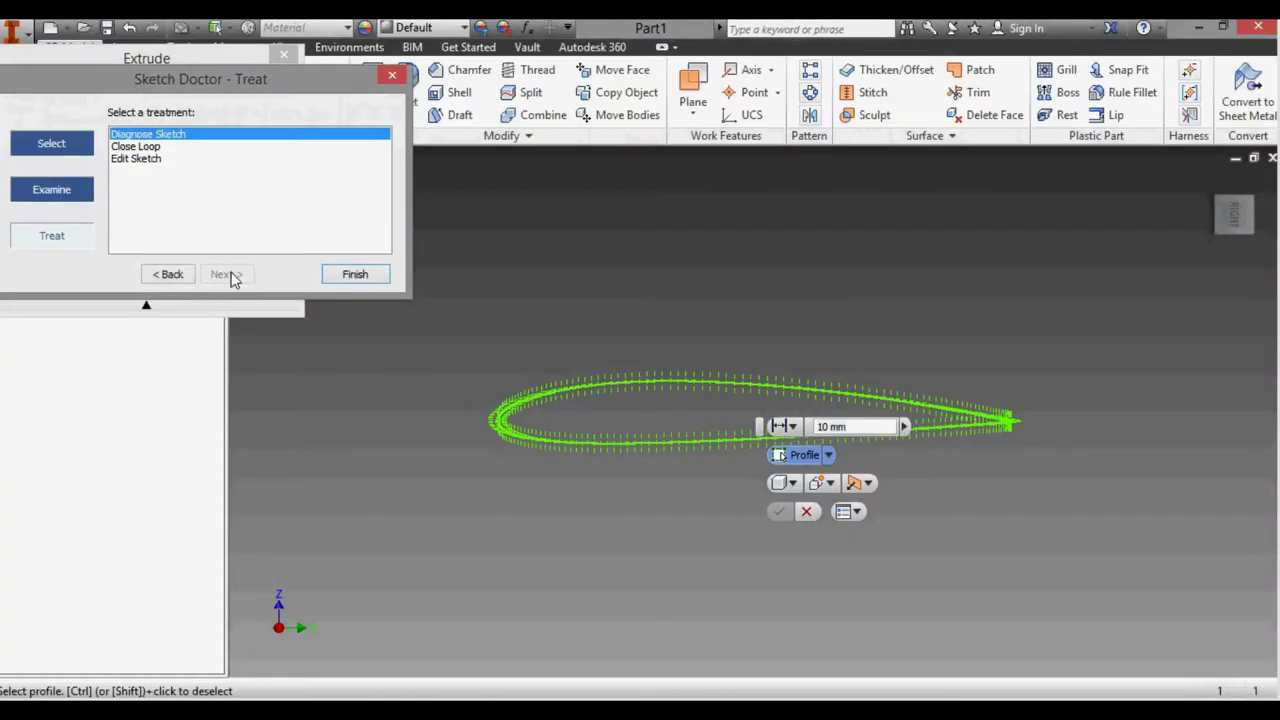
left_click(358, 275)
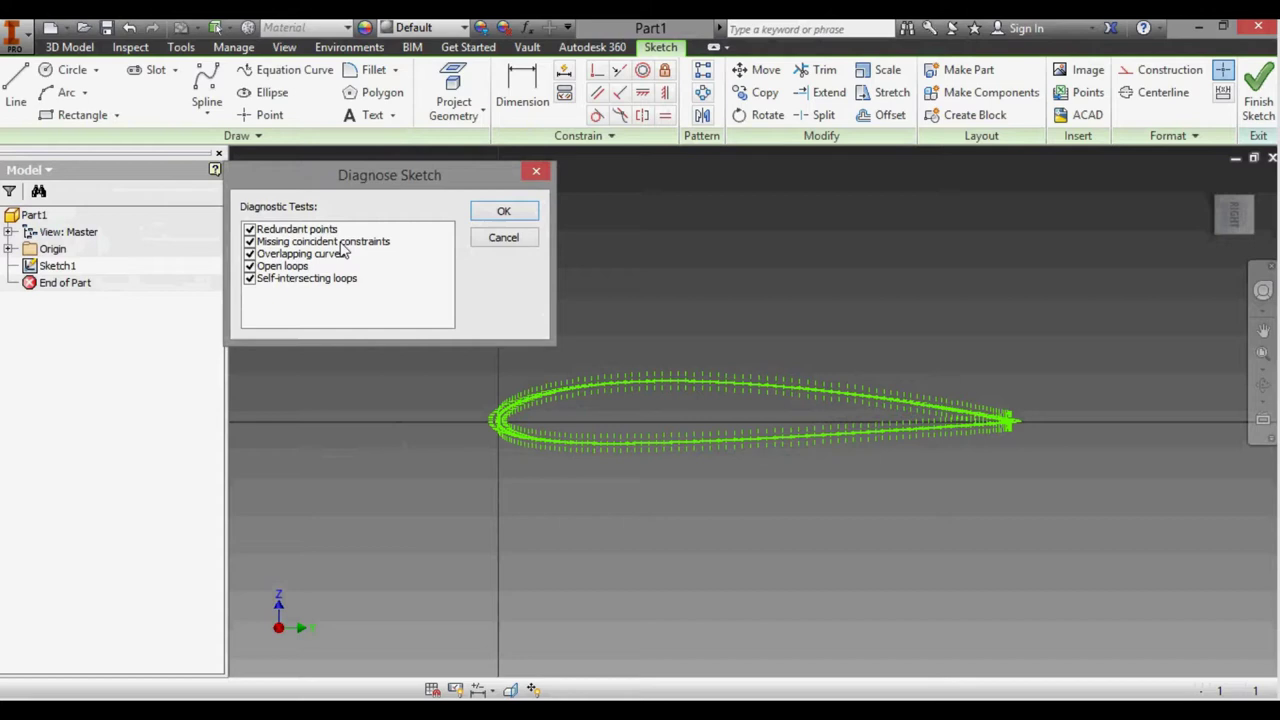
left_click(504, 211)
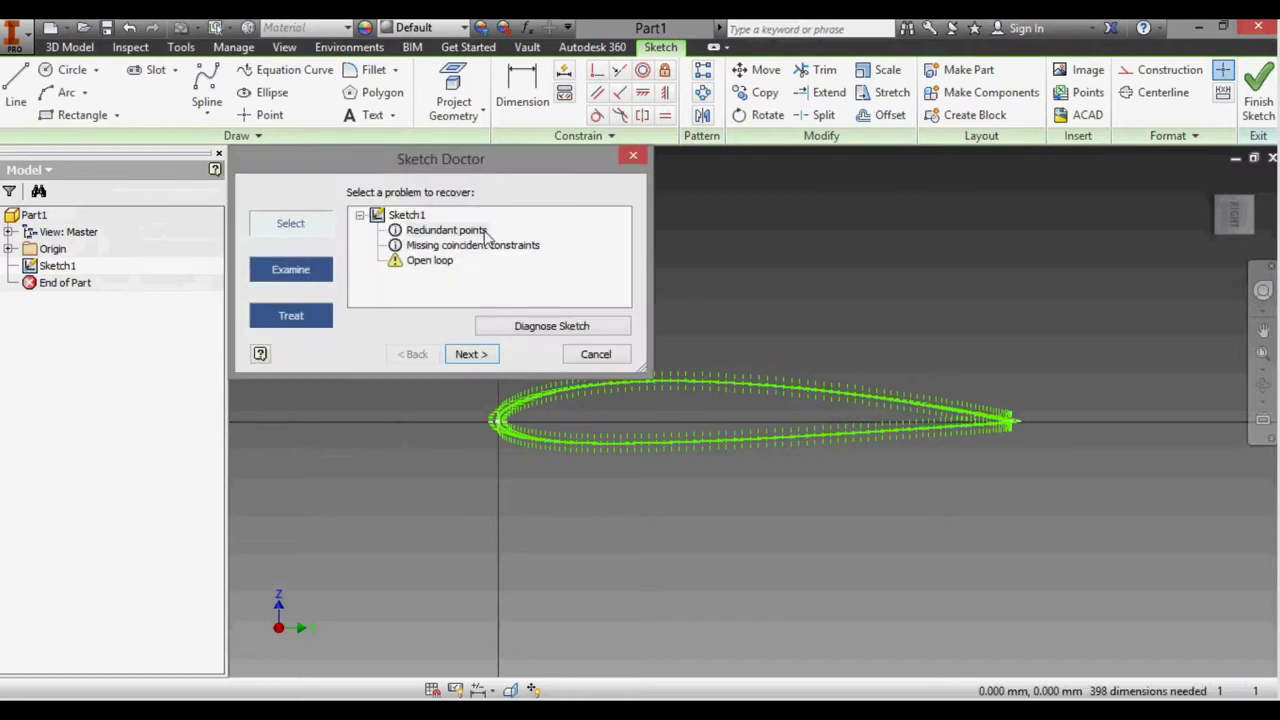
- Combine the redundant sketch points, confirm, and finish Sketch1
left_click(489, 356)
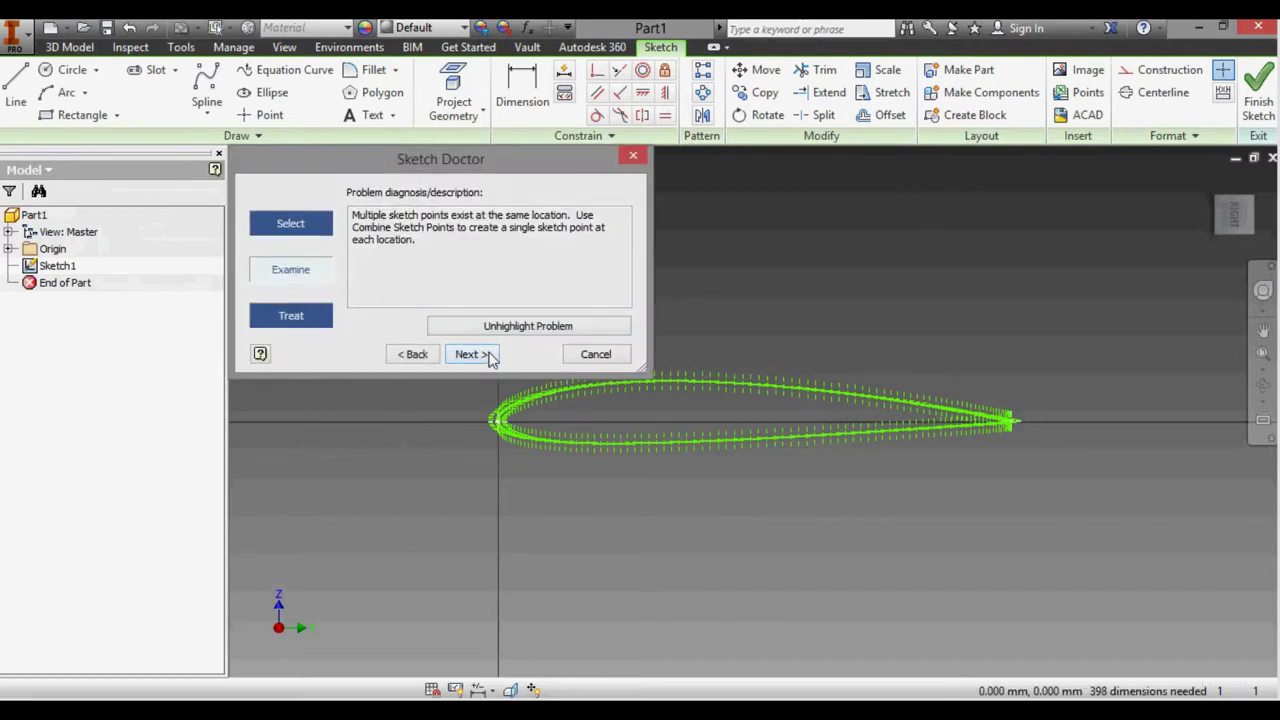
left_click(489, 356)
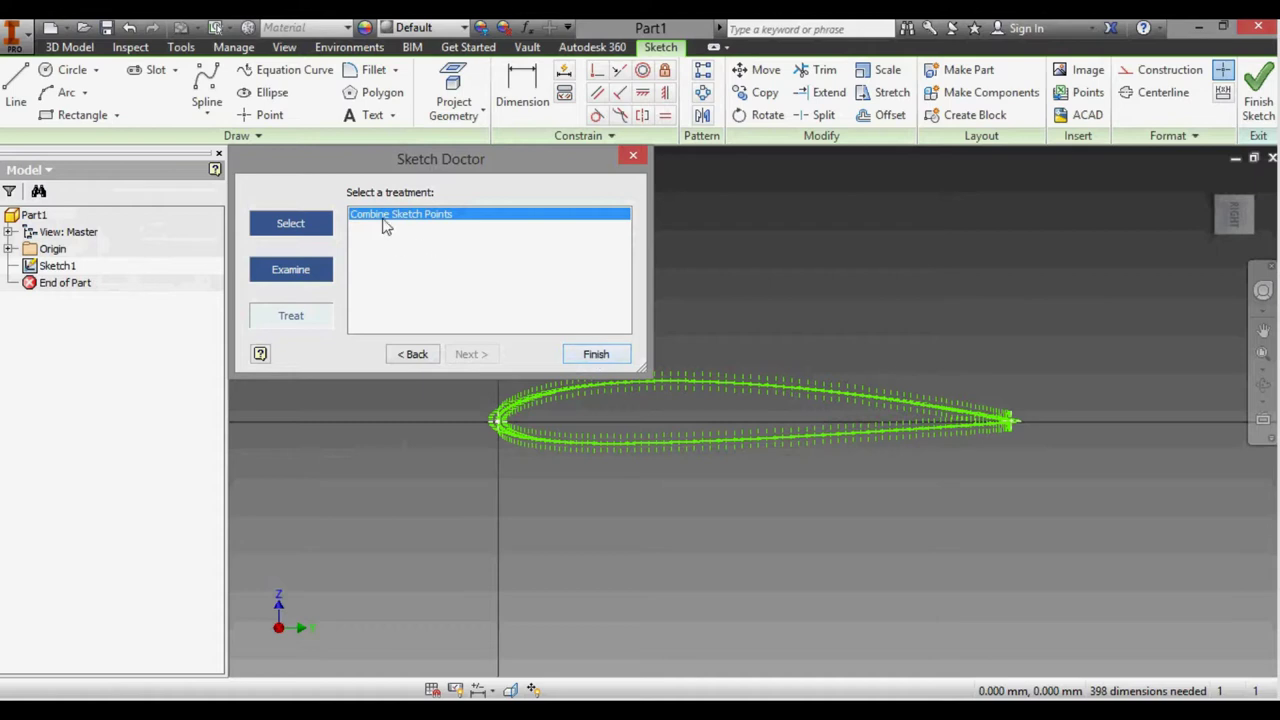
left_click(584, 353)
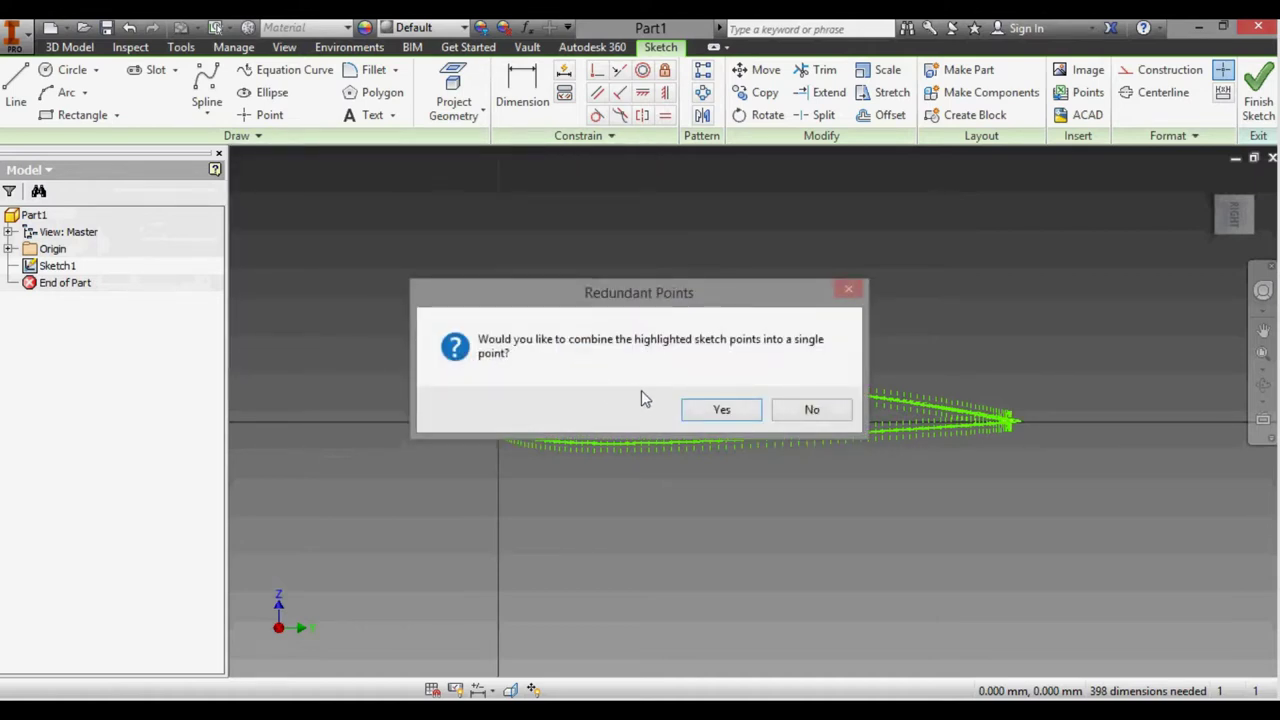
left_click(716, 414)
left_click(807, 409)
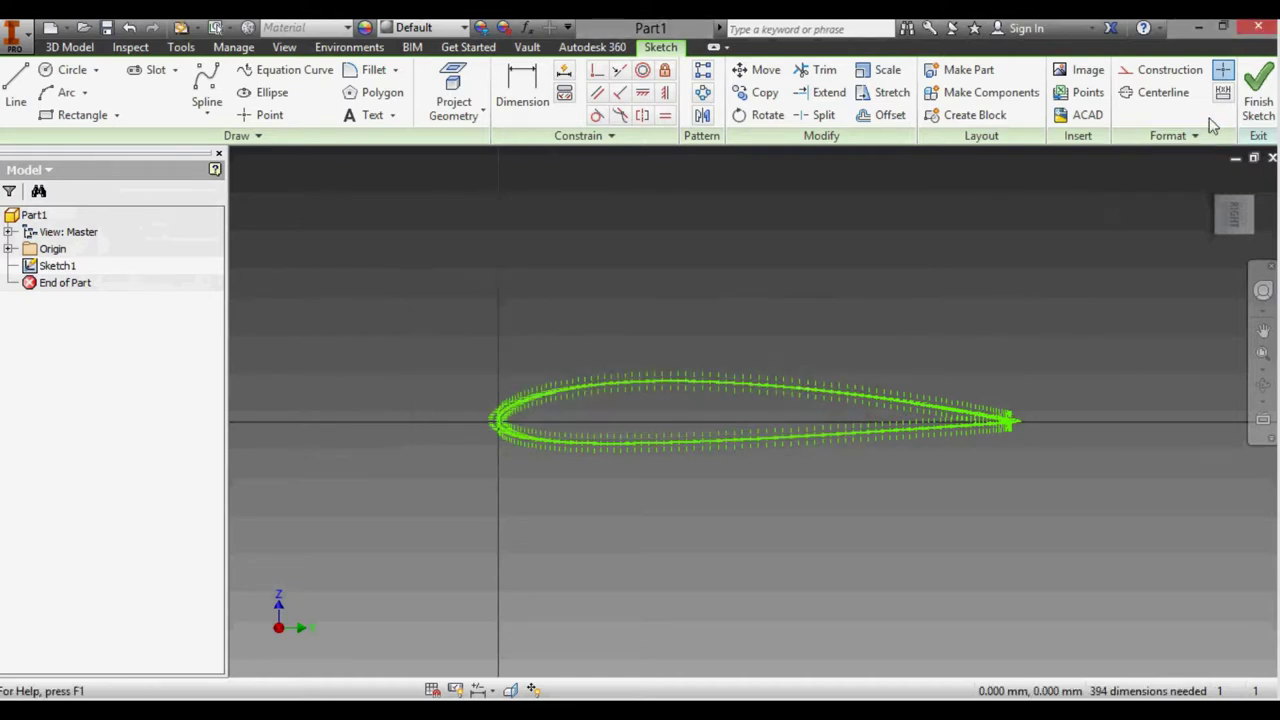
left_click(1256, 98)
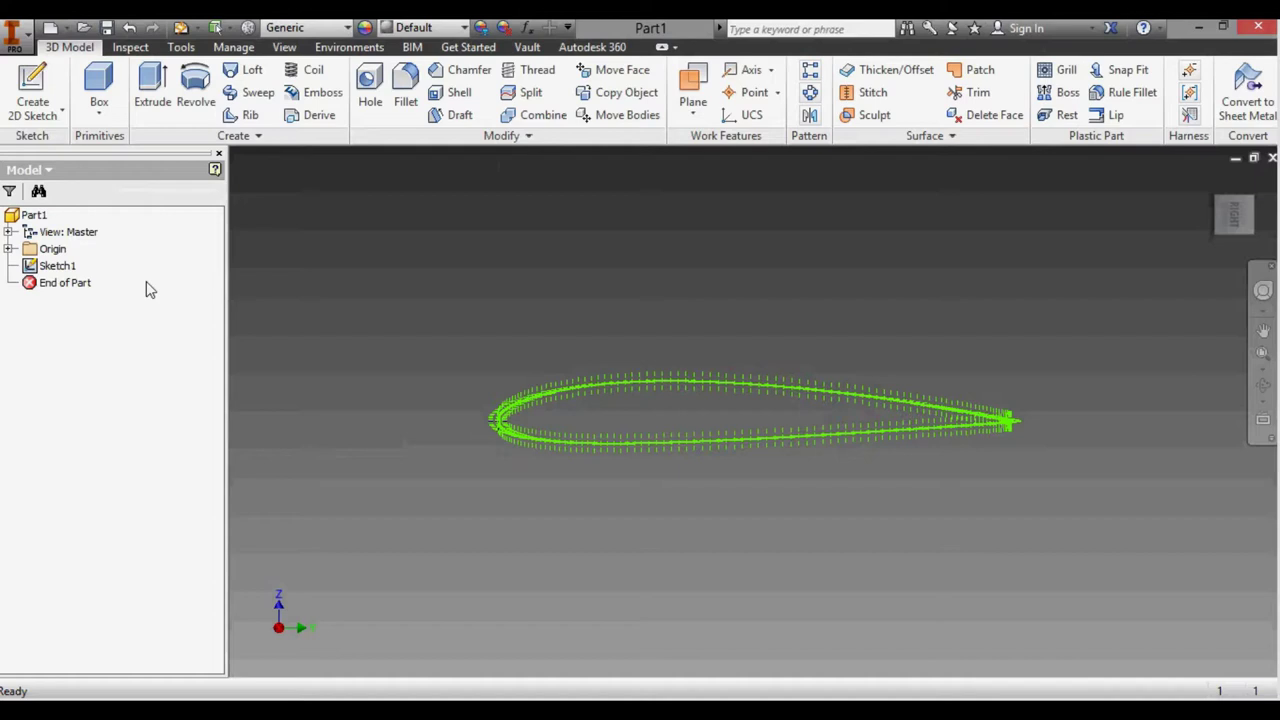
- Extrude Sketch1 10 mm as a solid, orbiting to check the preview
left_click(57, 265)
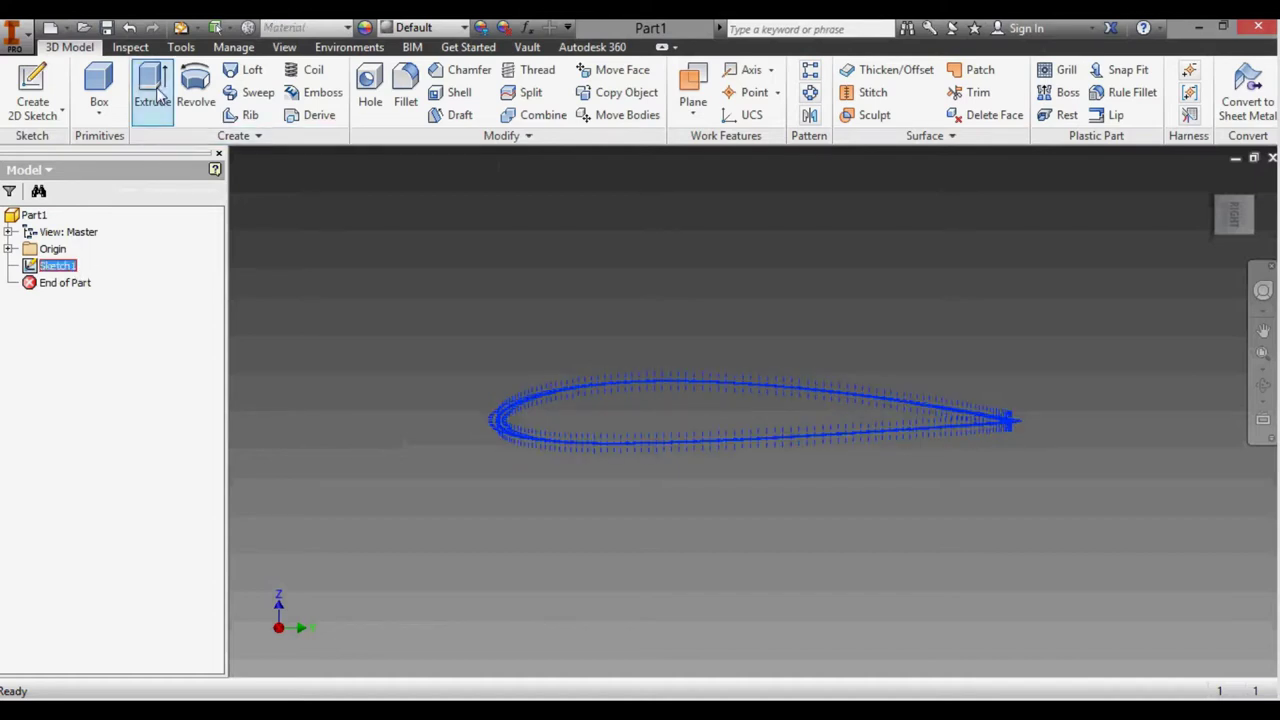
left_click(153, 92)
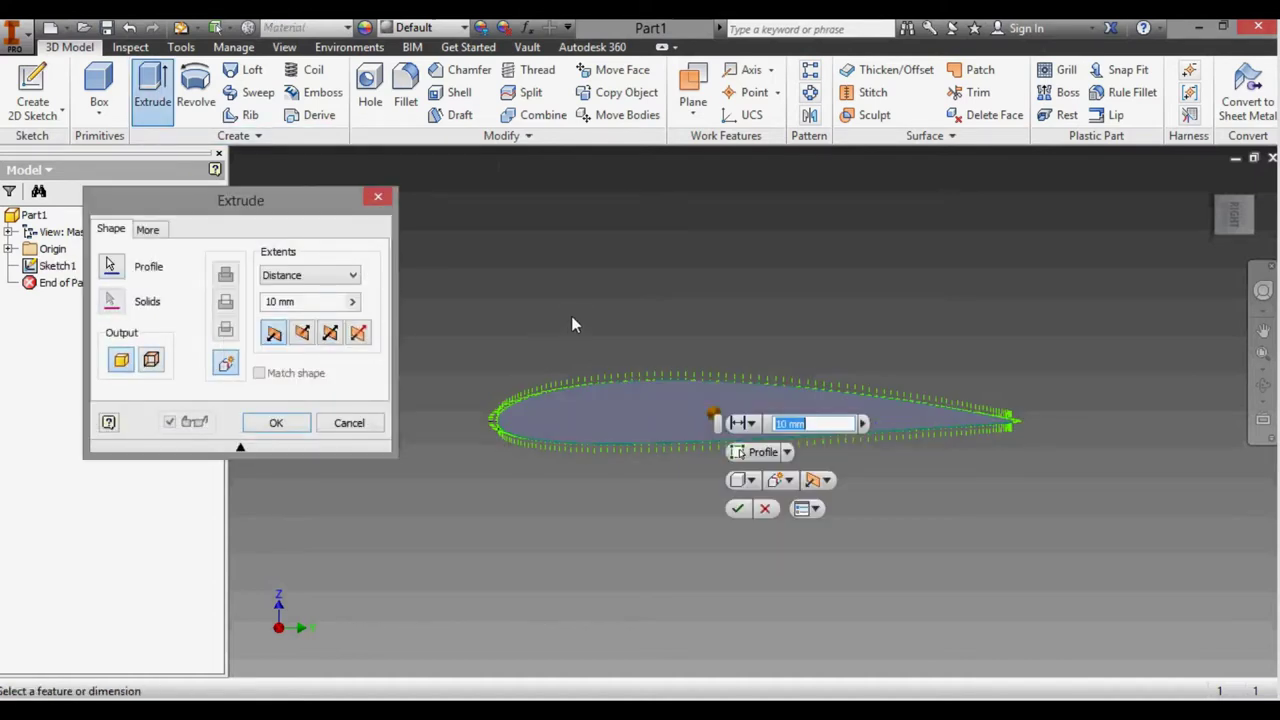
middle_click_drag(569, 304, 633, 358, "shift")
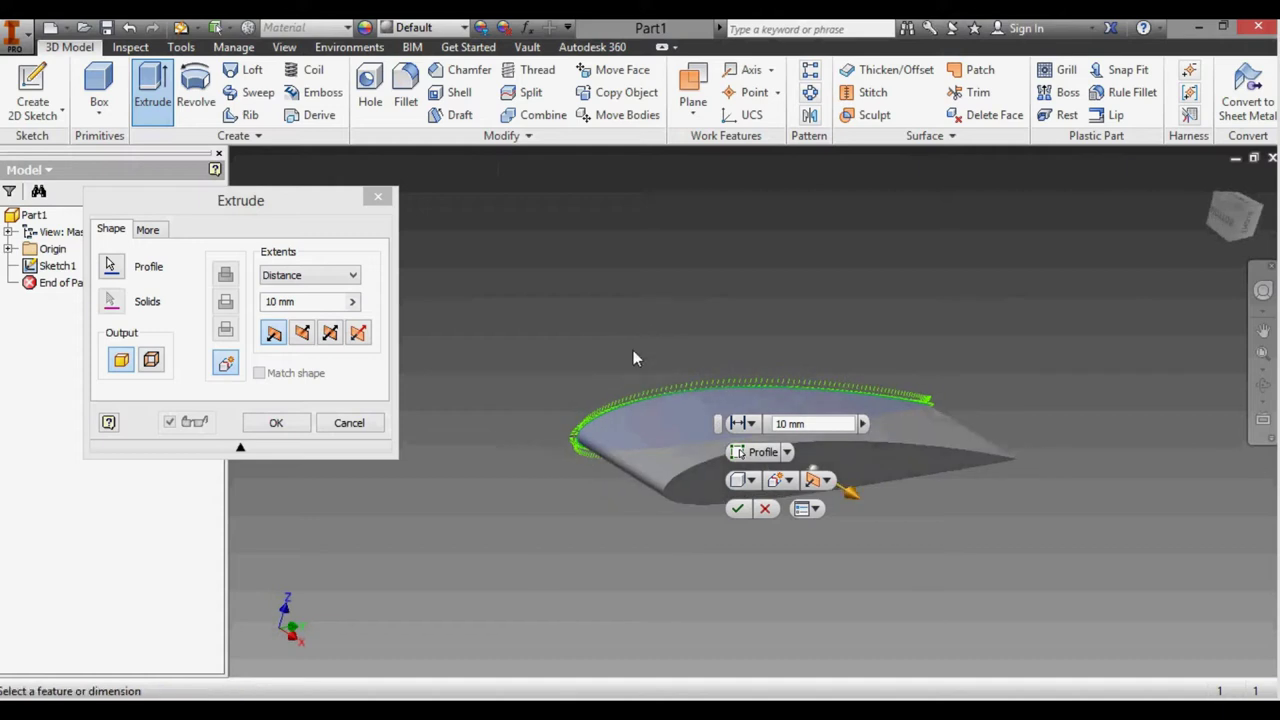
left_click(292, 421)
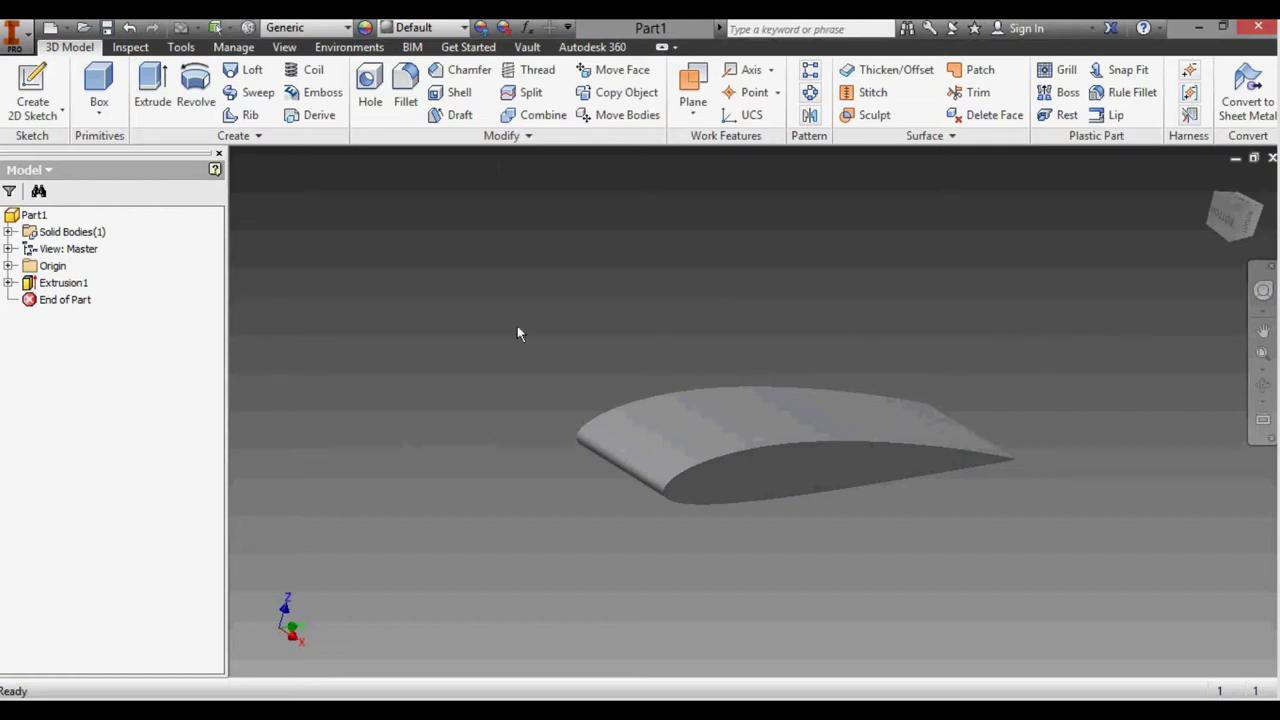
- Delete Extrusion1 and start a new 2D sketch on an origin plane
right_click(73, 284)
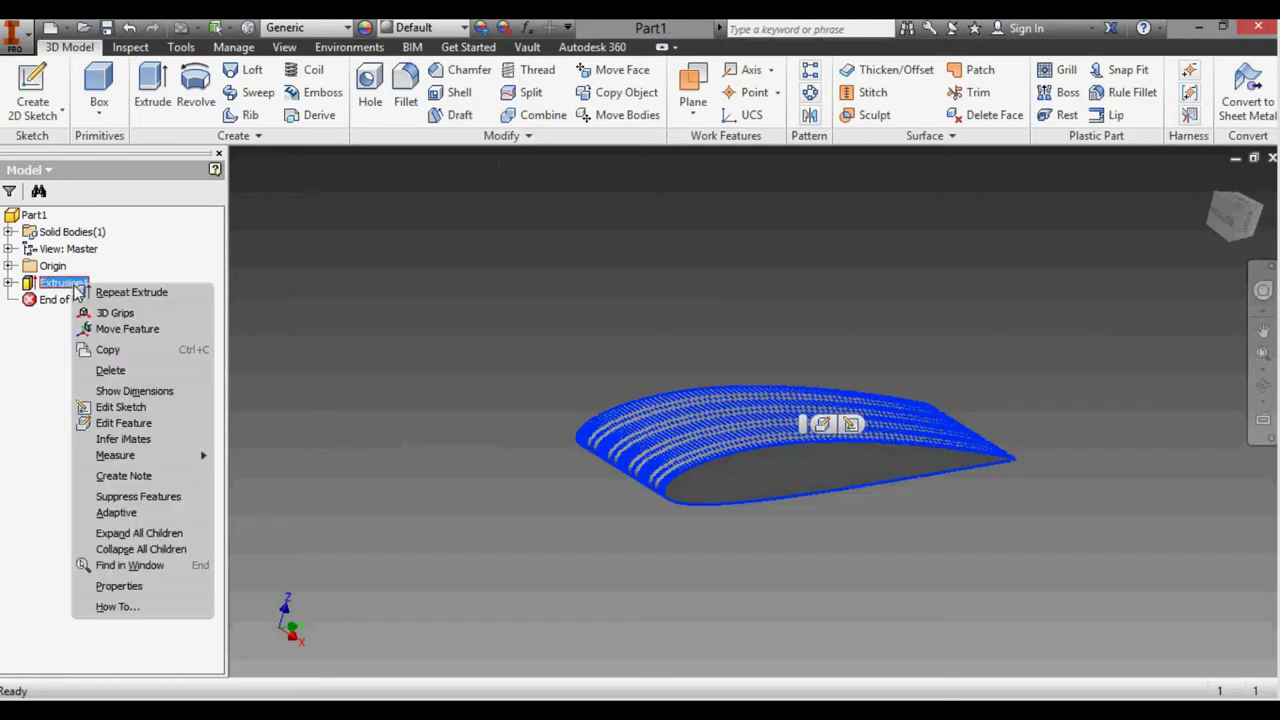
left_click(110, 370)
left_click(206, 250)
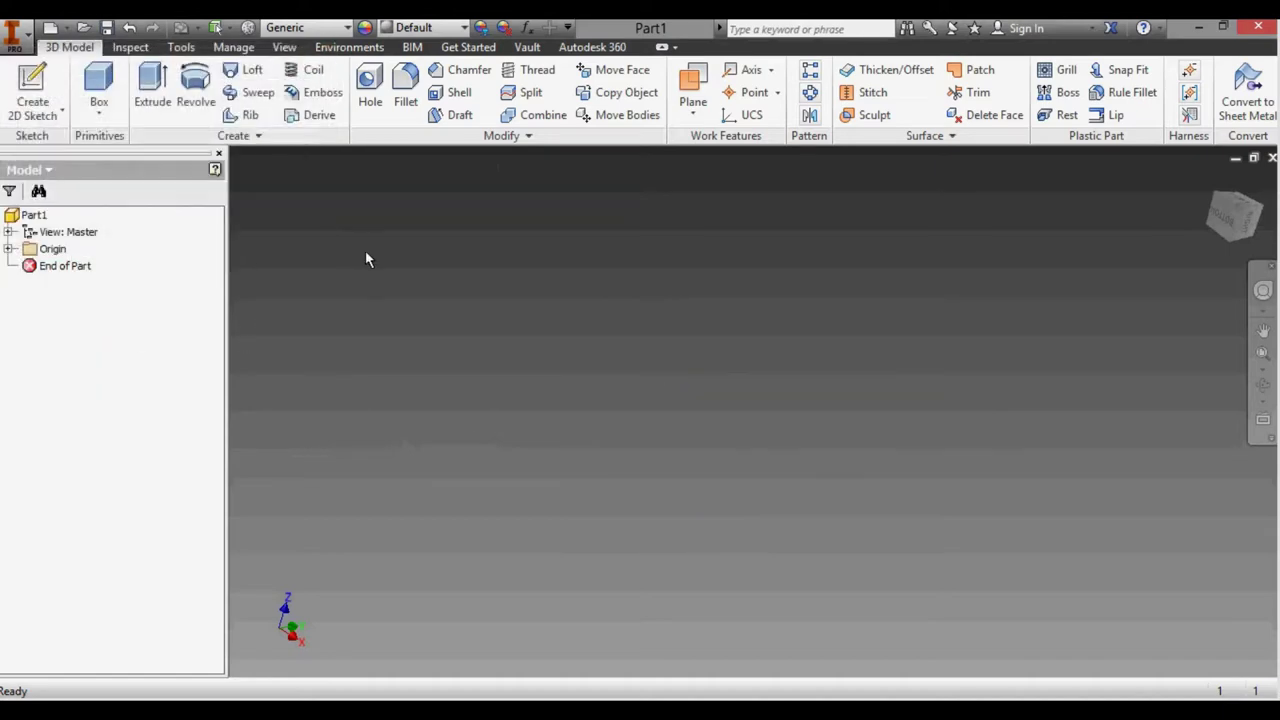
left_click(32, 88)
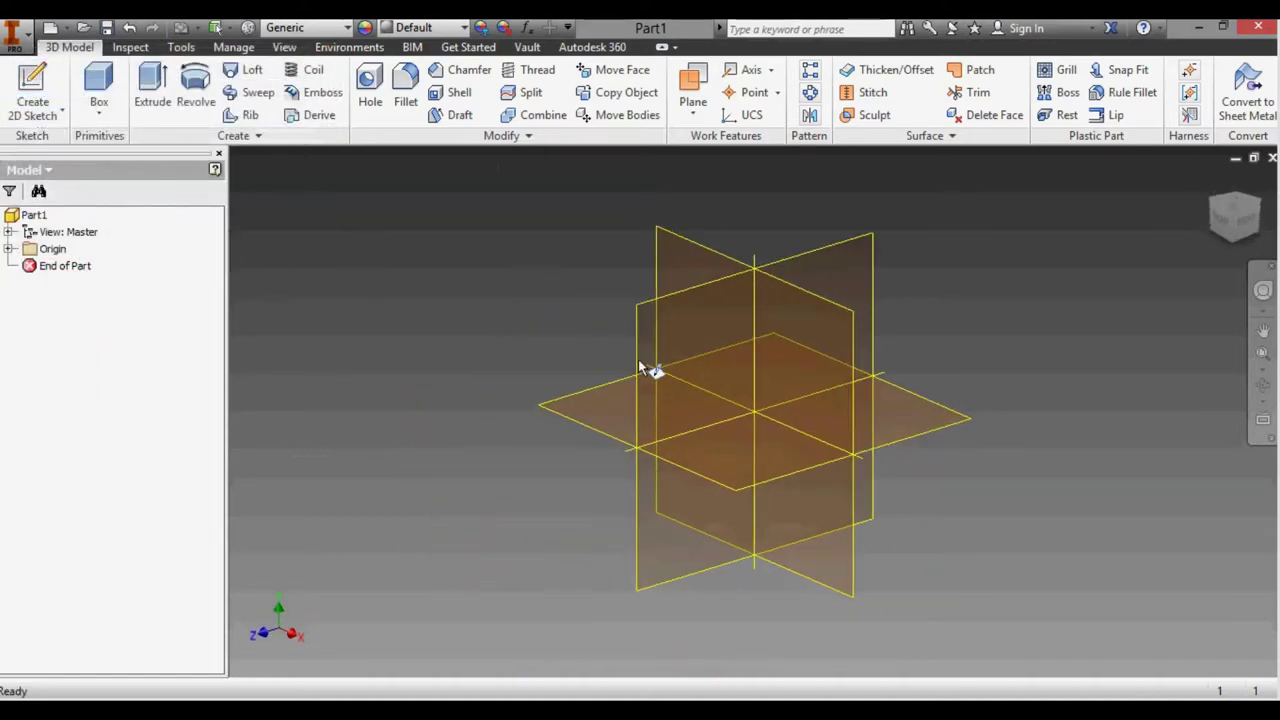
left_click(639, 339)
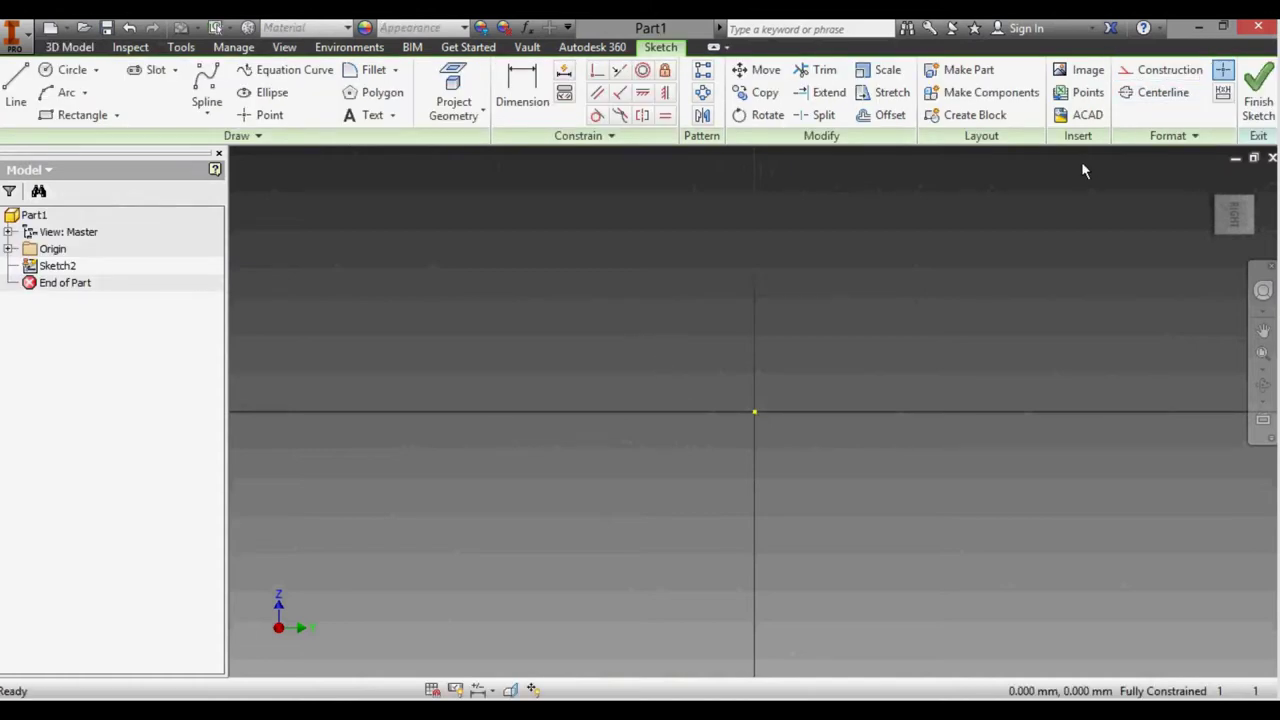
- Import NACA_2412_v2.xlsx points into the sketch with Create lines enabled
left_click(1086, 92)
left_click(652, 250)
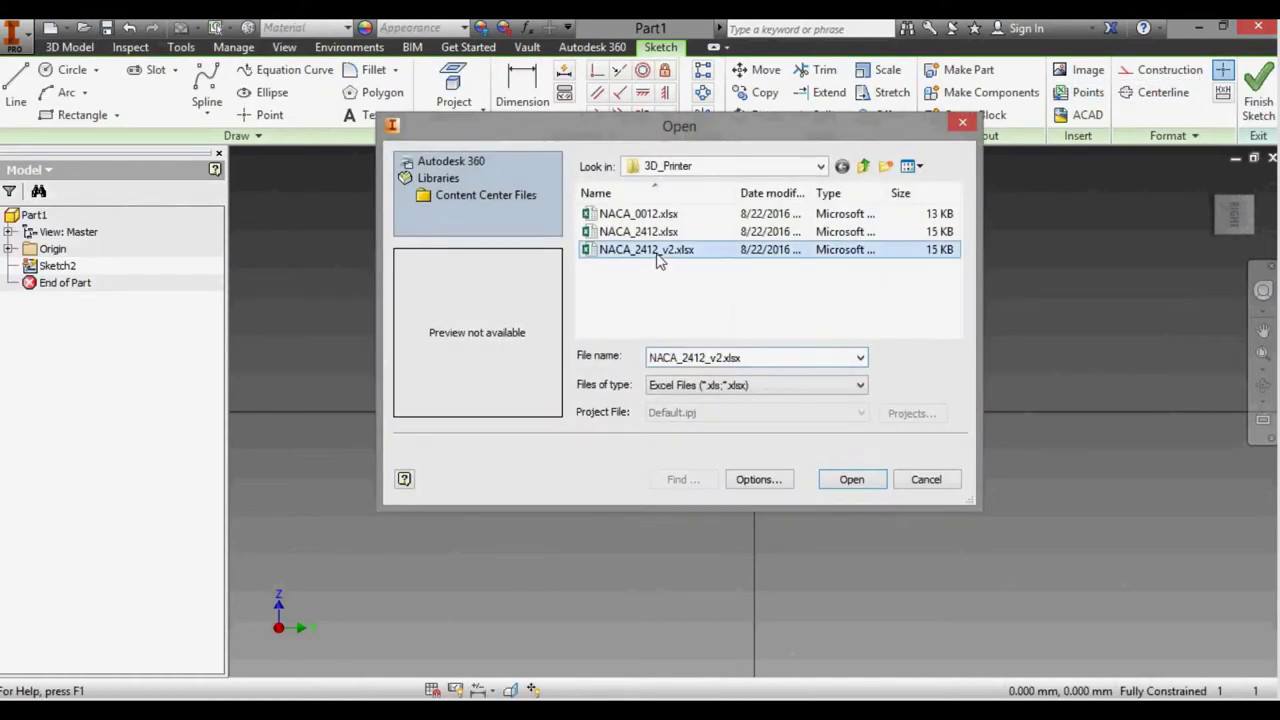
left_click(757, 479)
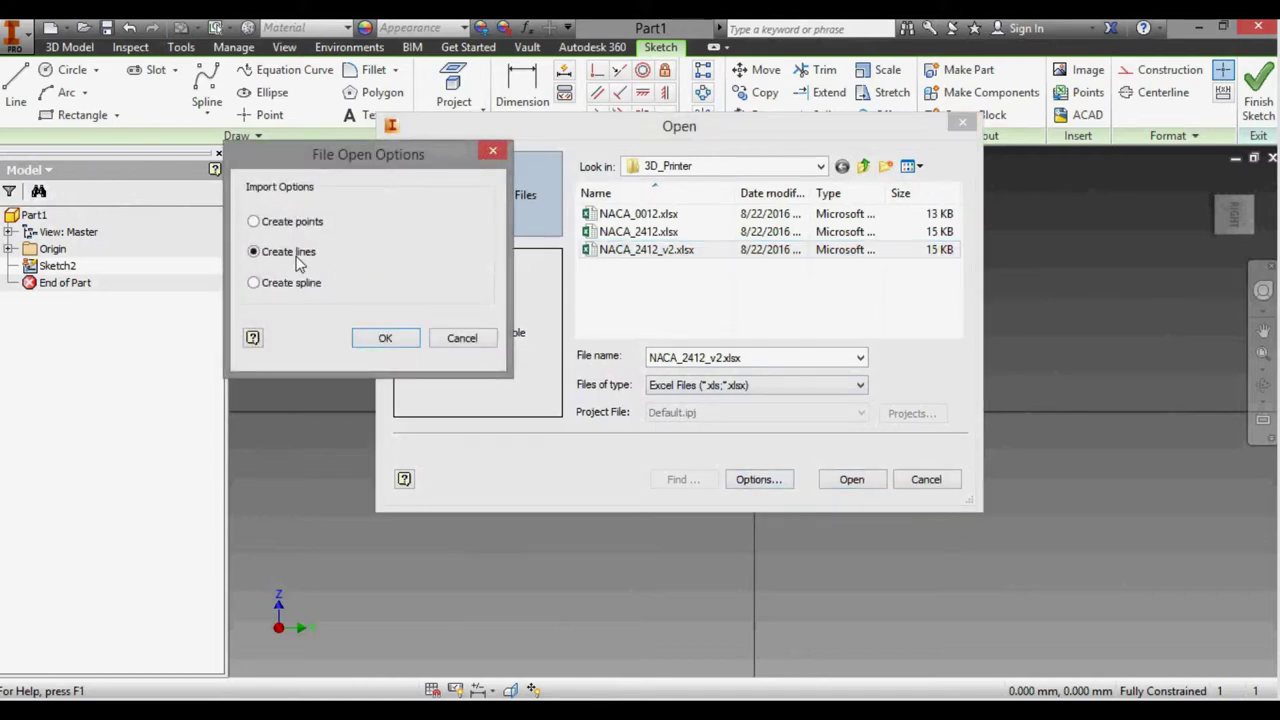
left_click(380, 336)
left_click(851, 479)
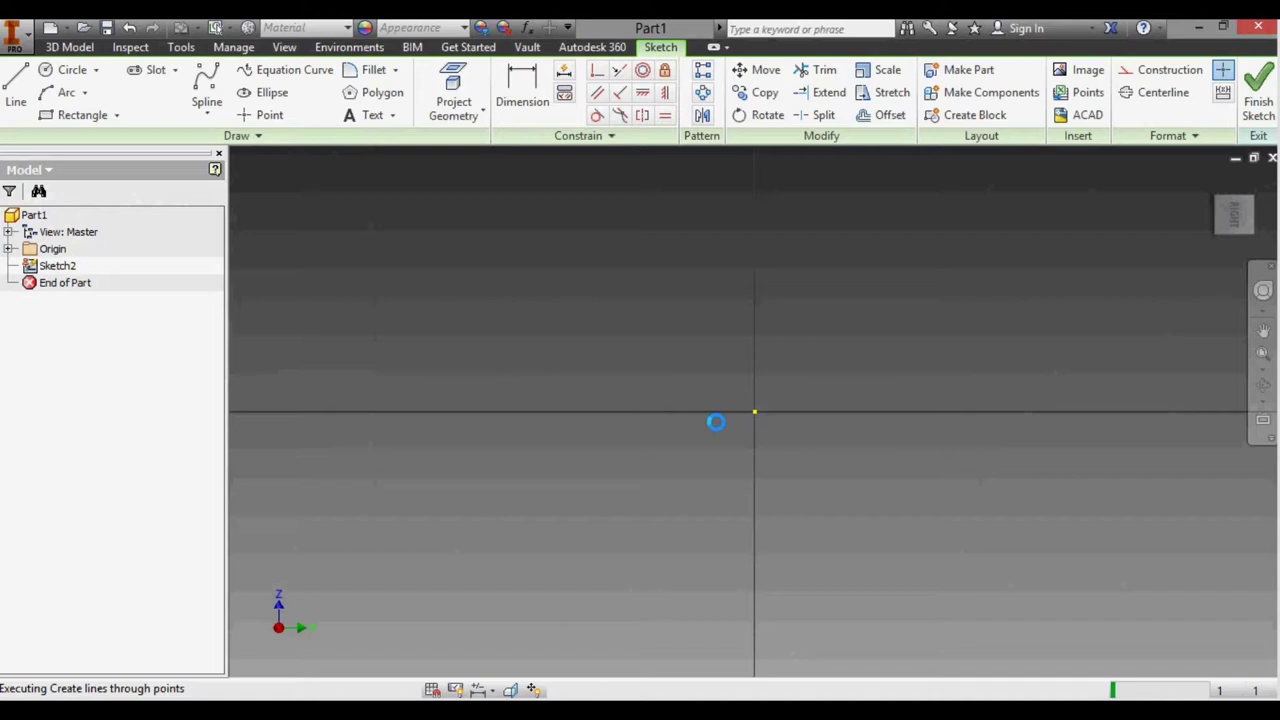
- Zoom in on the airfoil's open trailing edge
scroll(660, 448, "down", 5)
scroll(937, 449, "up", 2)
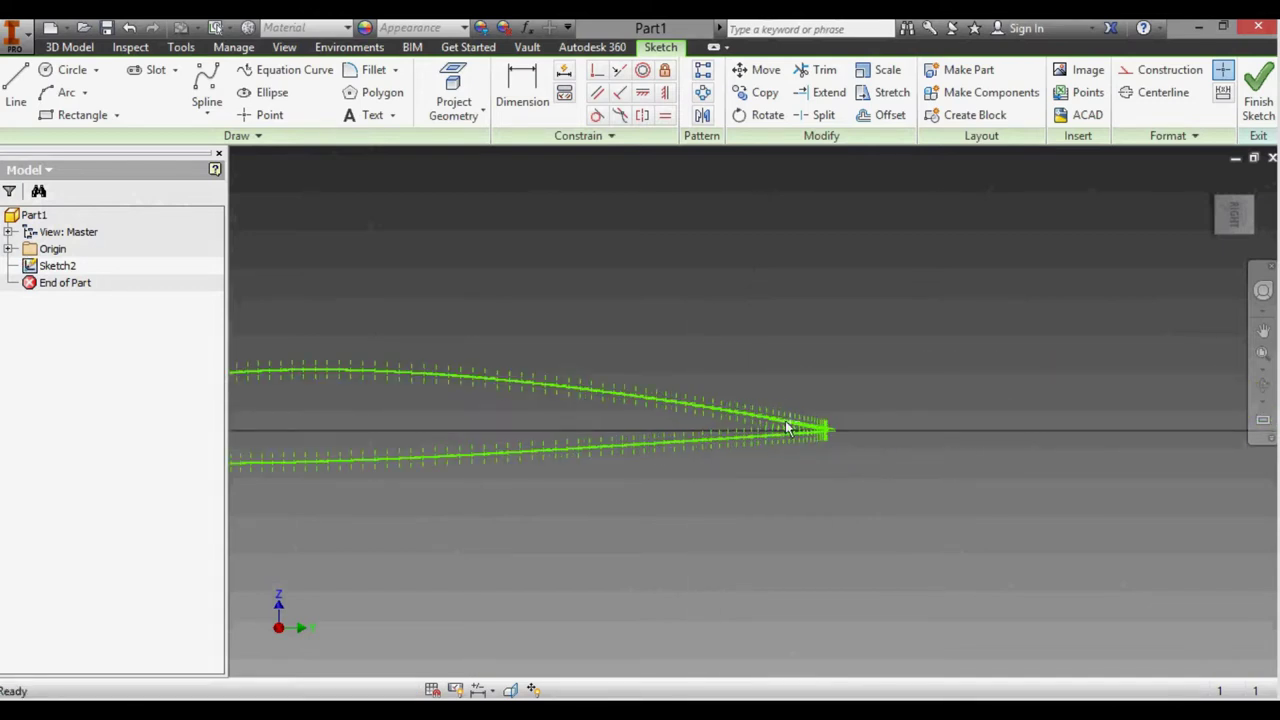
scroll(800, 430, "up", 3)
scroll(897, 486, "up", 2)
scroll(987, 497, "up", 1)
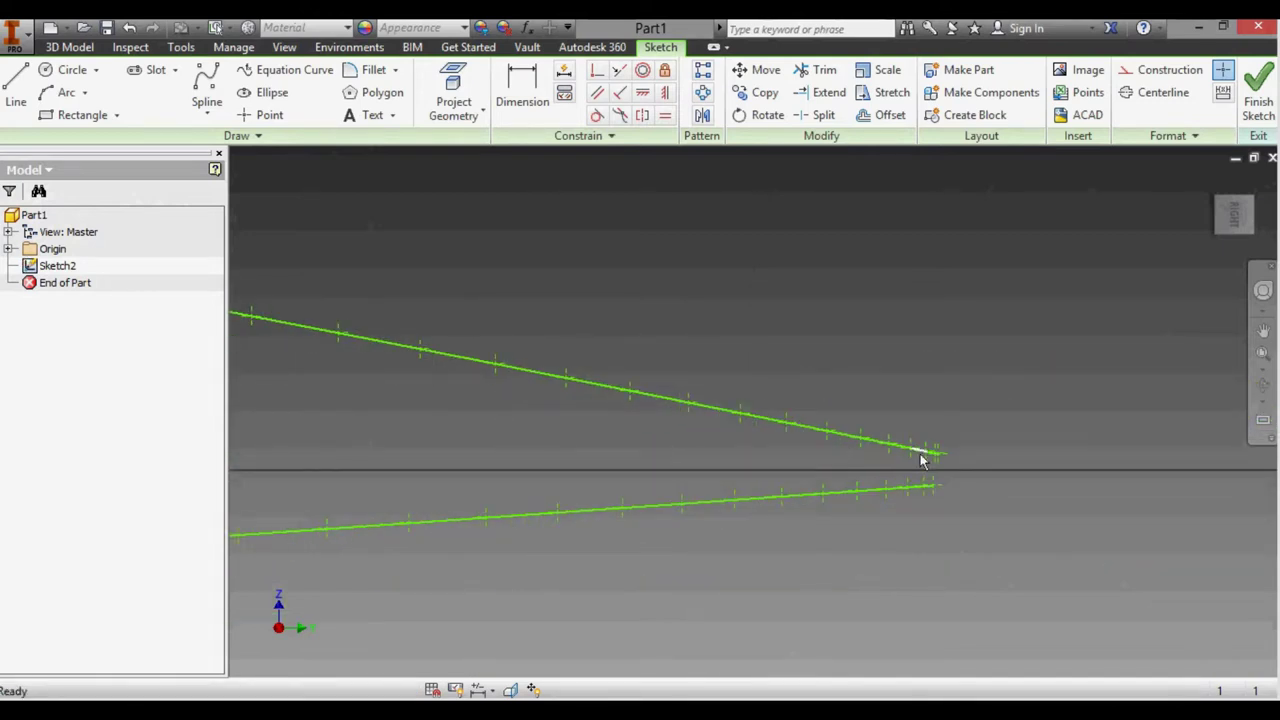
scroll(987, 481, "up", 1)
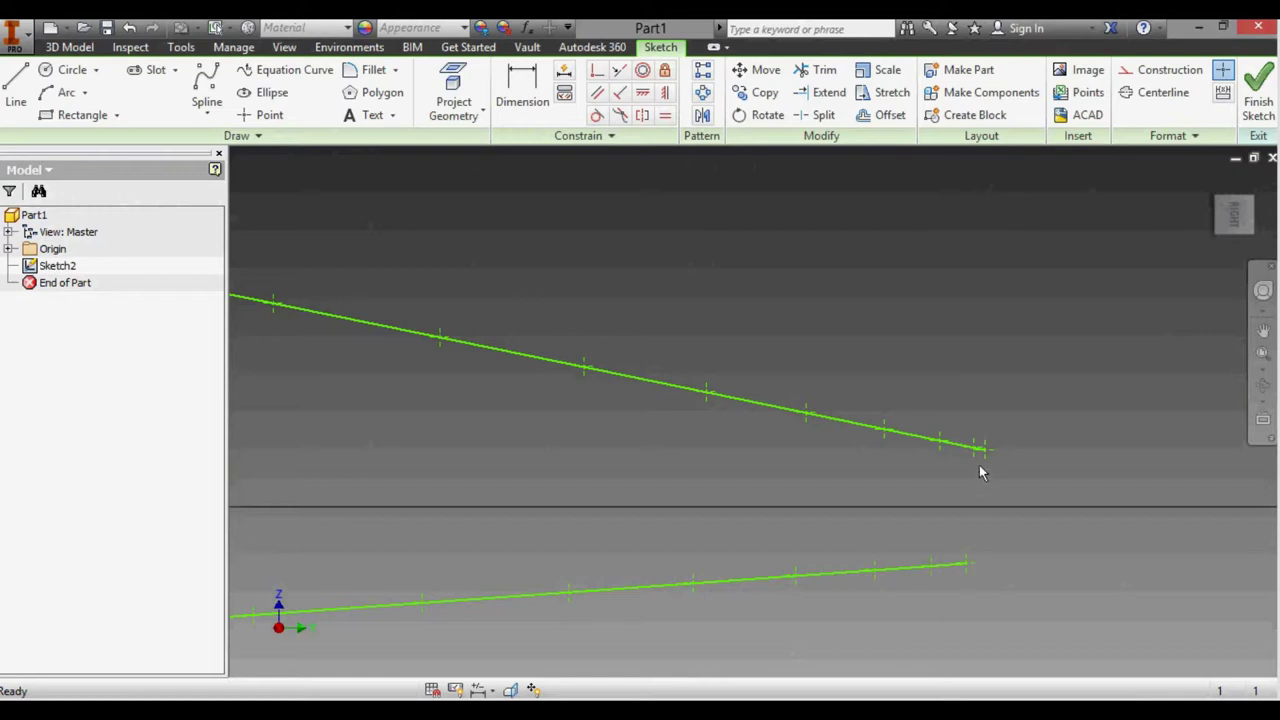
scroll(1050, 473, "down", 3)
scroll(1050, 473, "down", 1)
scroll(1063, 469, "up", 3)
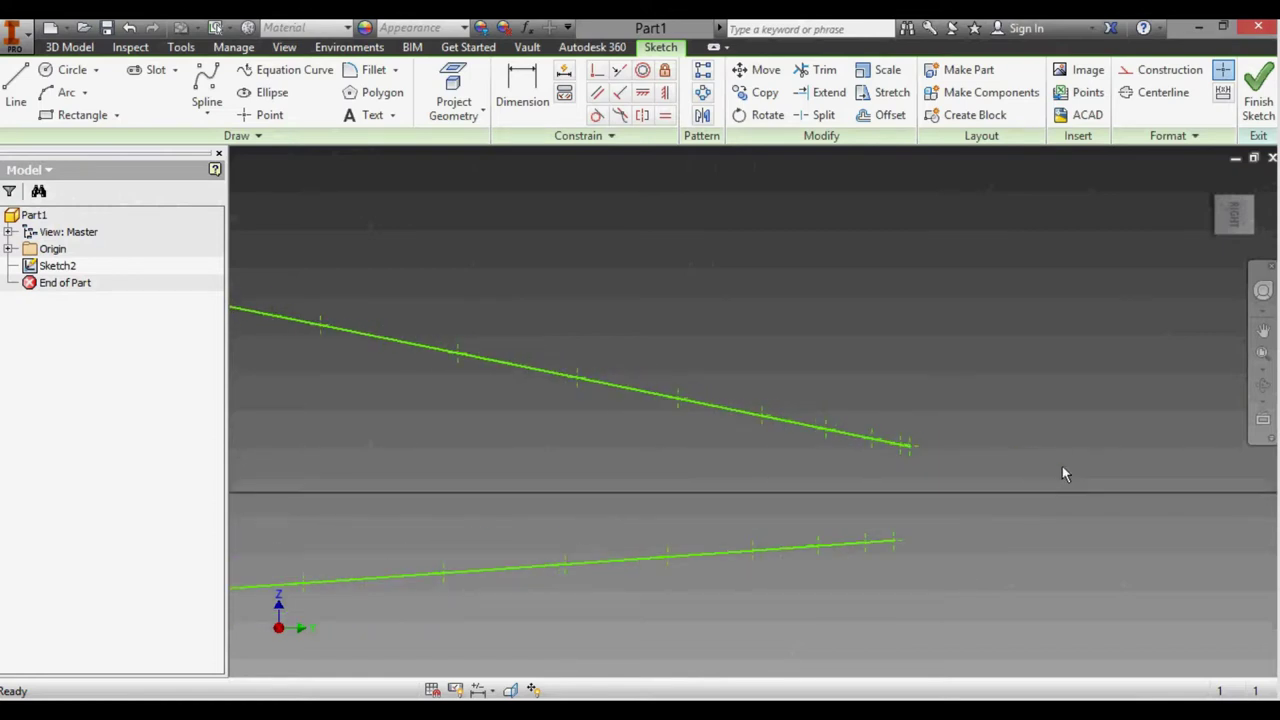
scroll(1062, 466, "up", 2)
- Draw a line from the lower curve end to the upper curve end, then finish the sketch
left_click(16, 88)
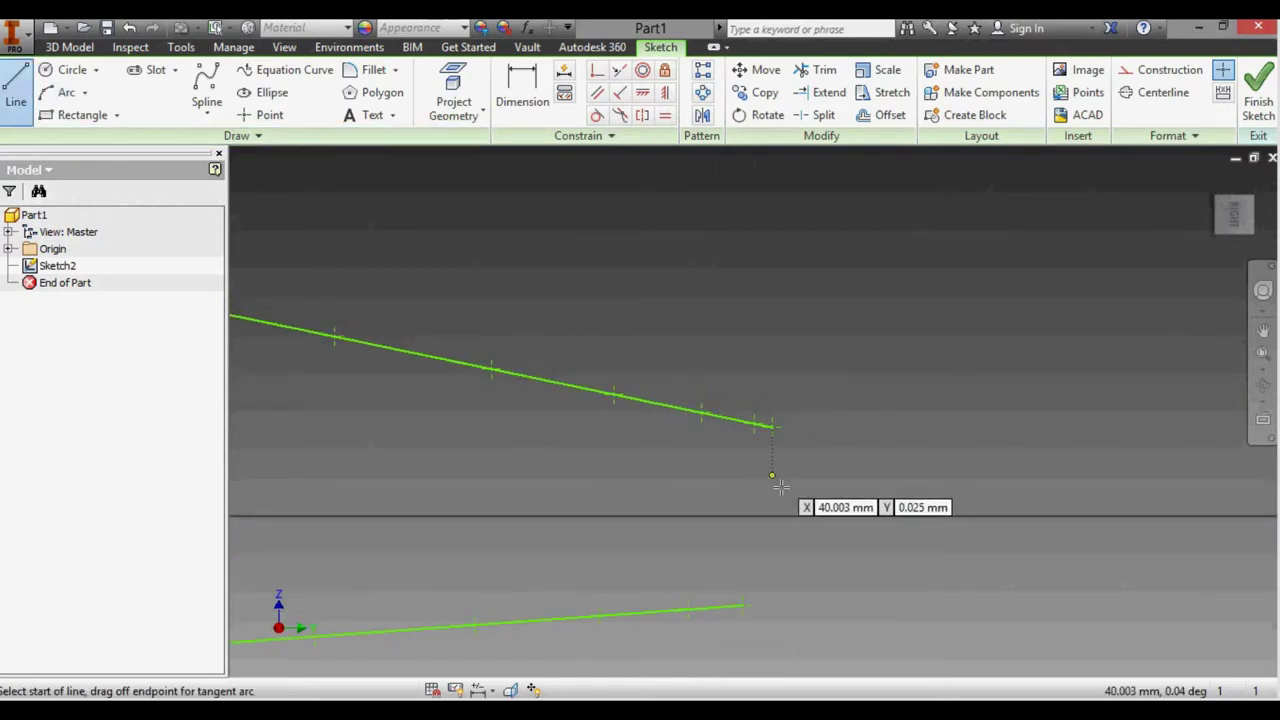
left_click(742, 603)
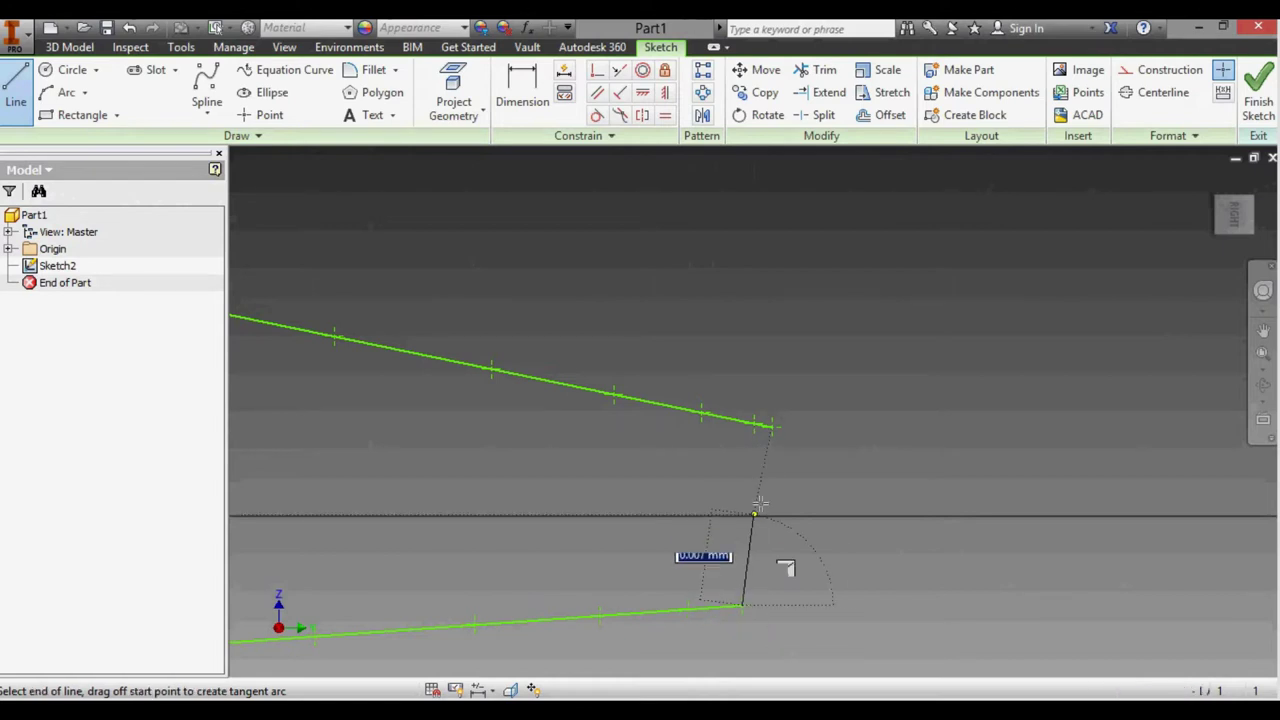
left_click(773, 426)
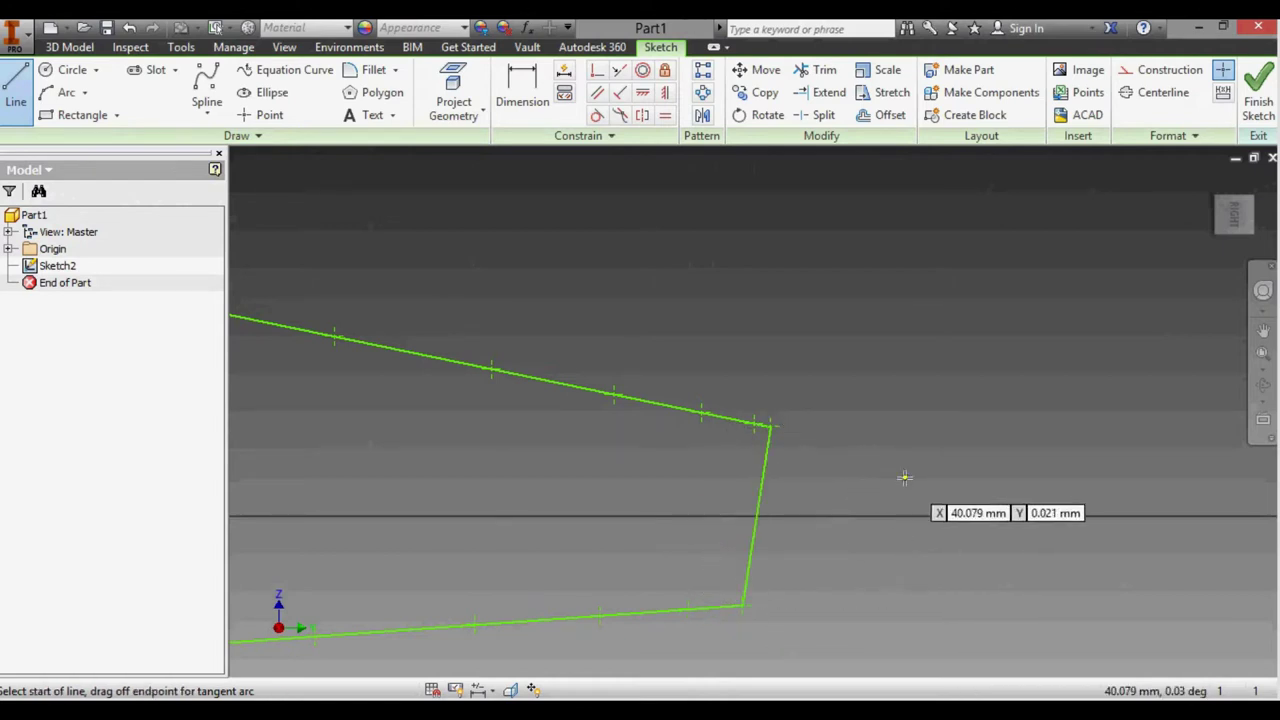
key("Escape")
left_click(1258, 100)
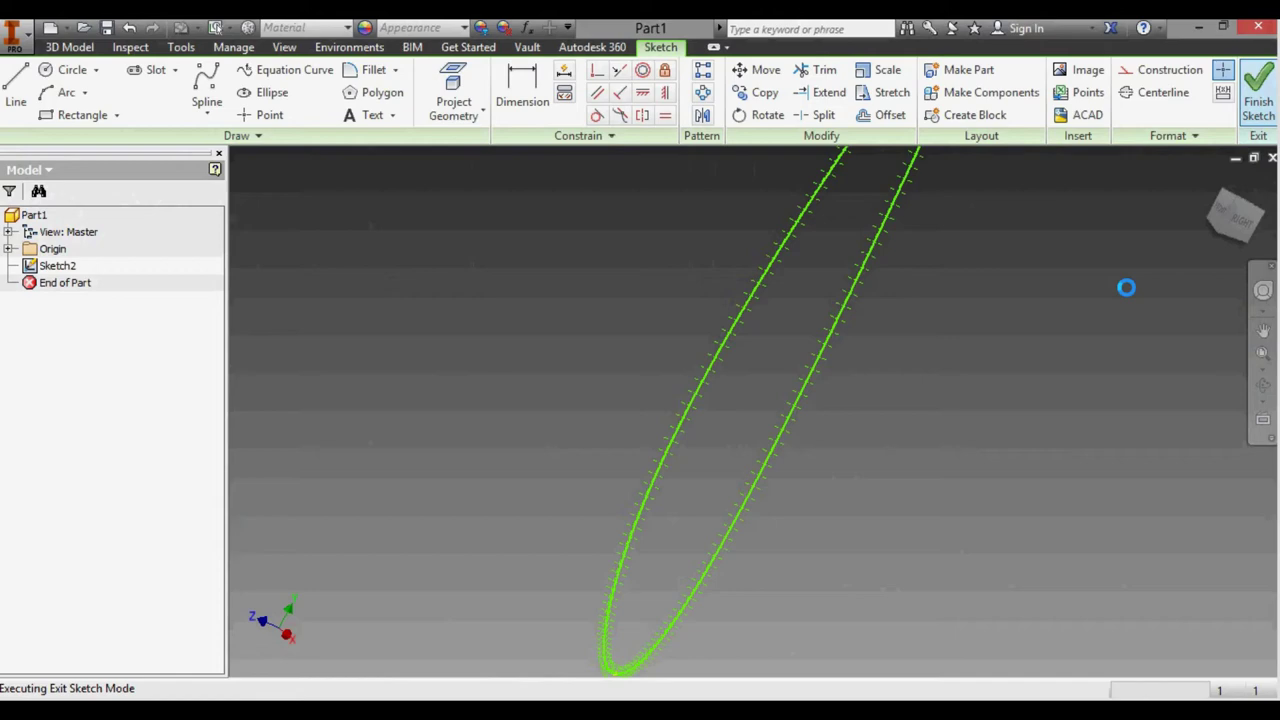
- Extrude Sketch2's closed airfoil profile 10 mm into the solid Extrusion2, then orbit to inspect it
left_click(1246, 228)
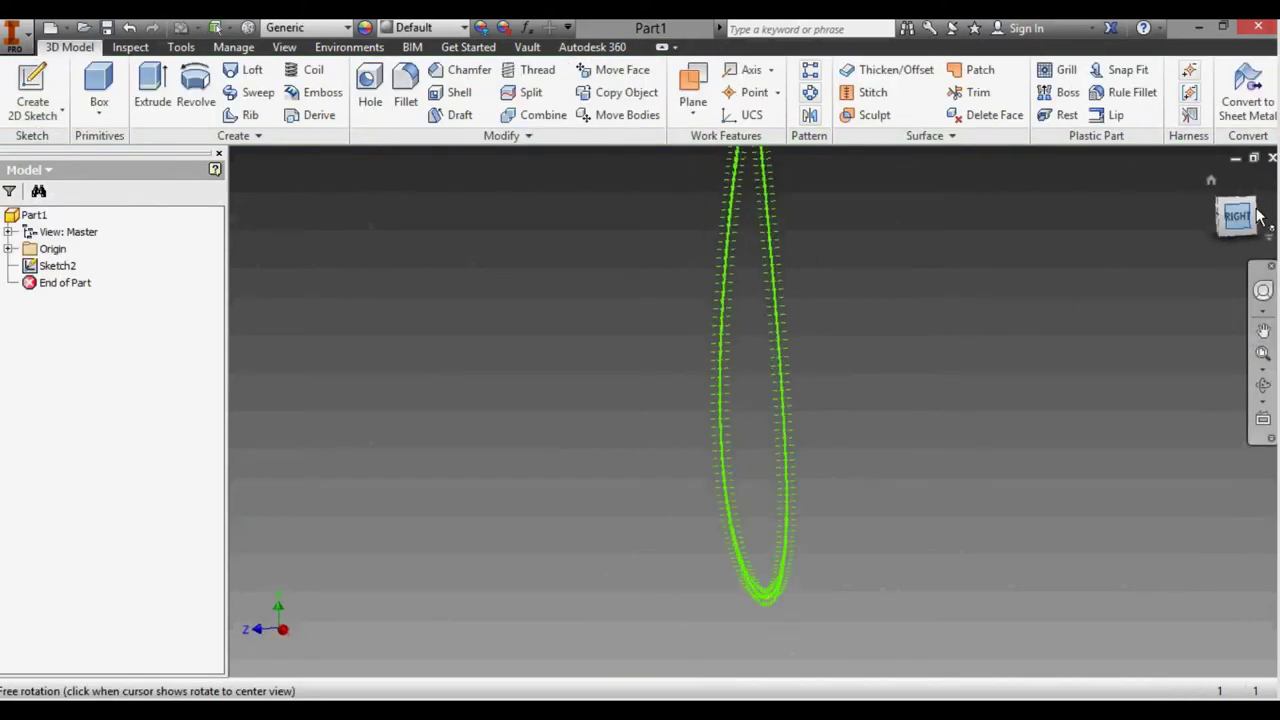
left_click(1270, 198)
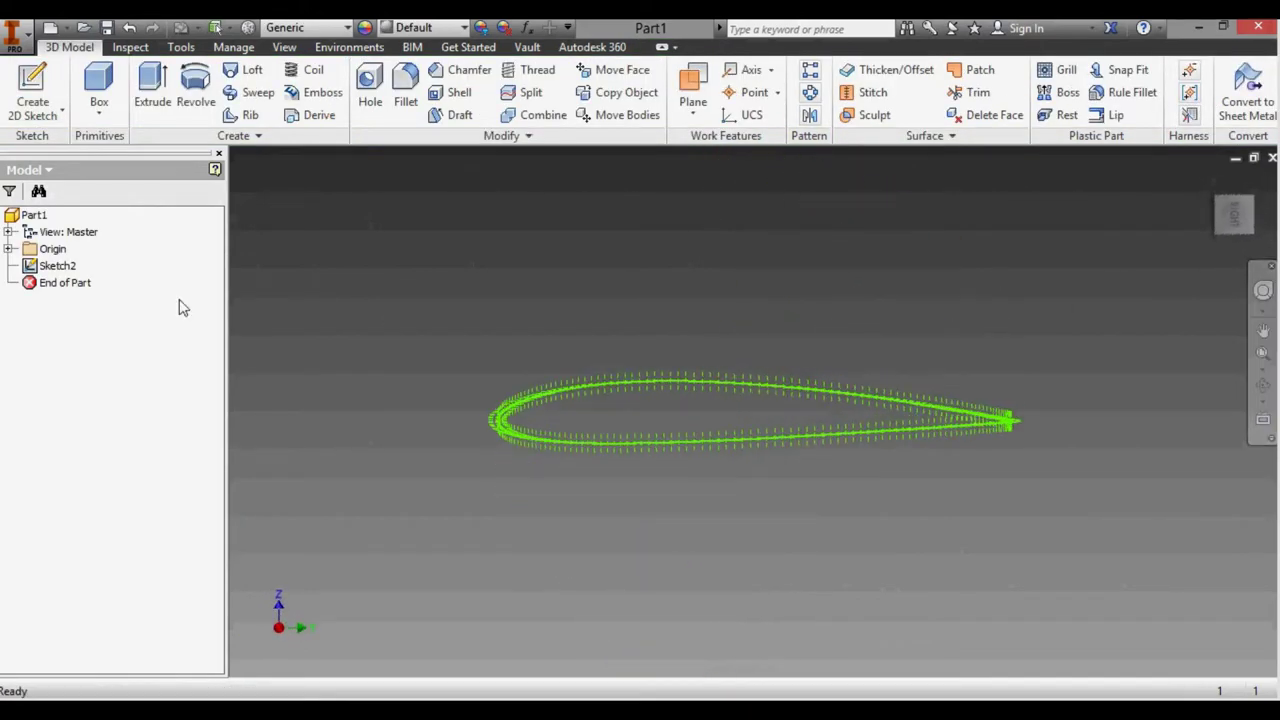
left_click(57, 265)
left_click(153, 90)
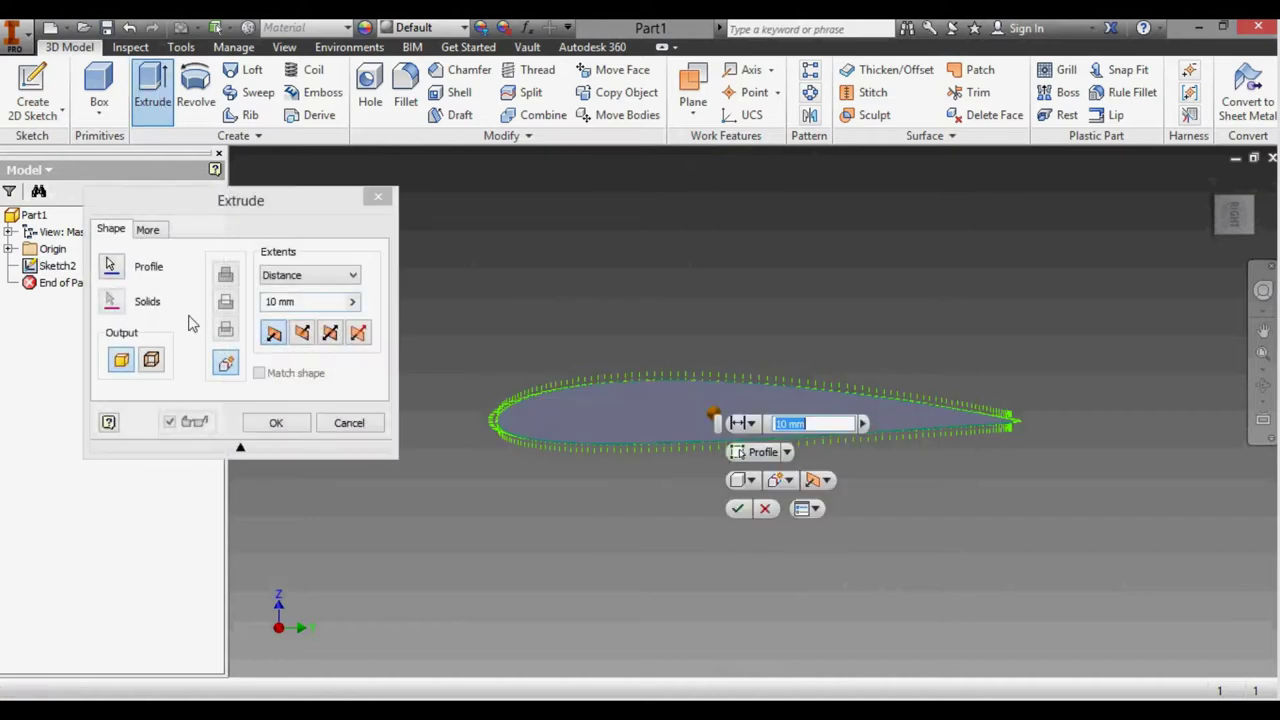
middle_click_drag(538, 332, 569, 350, "shift")
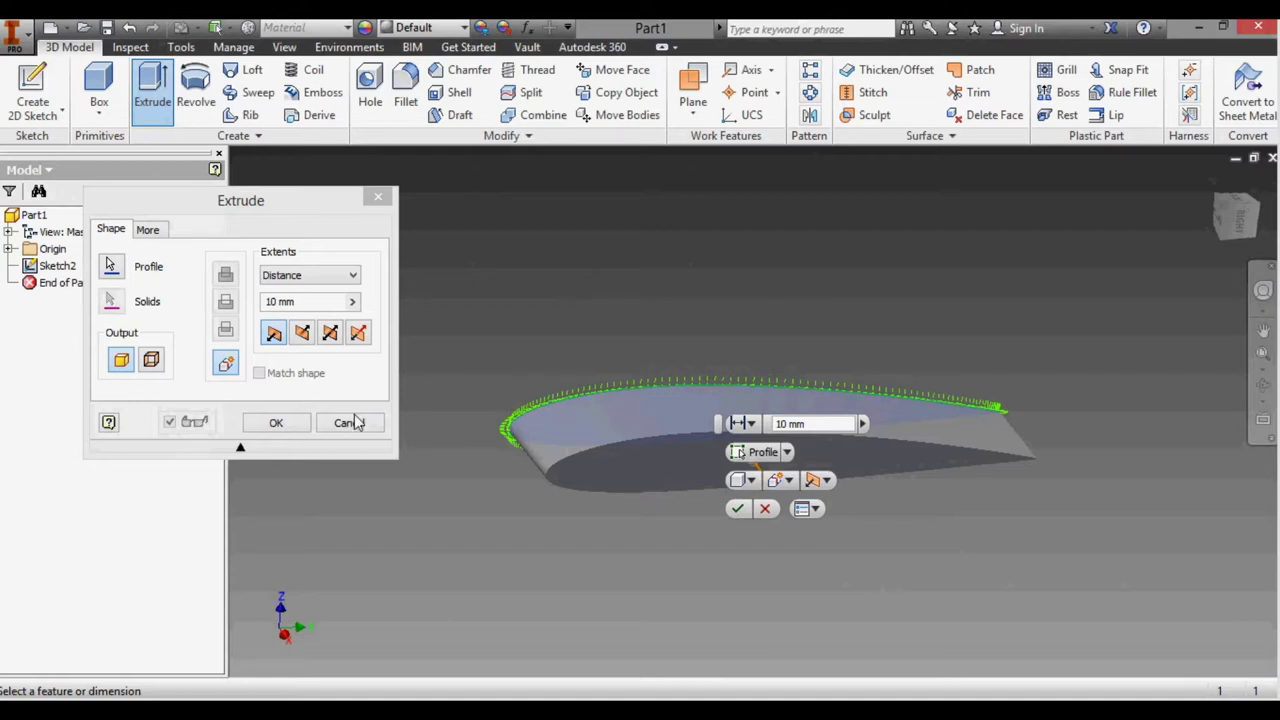
left_click(292, 425)
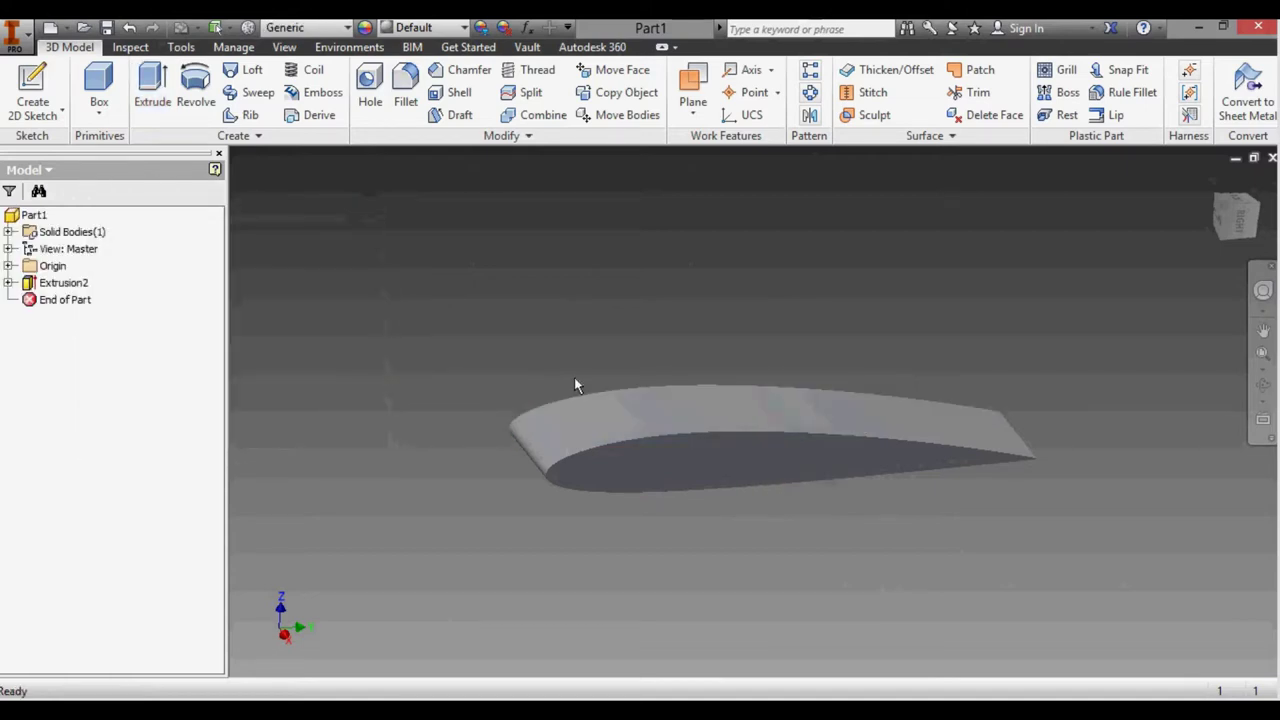
mouse_move(647, 524)
middle_mouse_down("shift")
mouse_move(680, 530)
mouse_move(730, 500)
mouse_move(700, 525)
middle_mouse_up("shift")
middle_click_drag(474, 500, 446, 287, "shift")
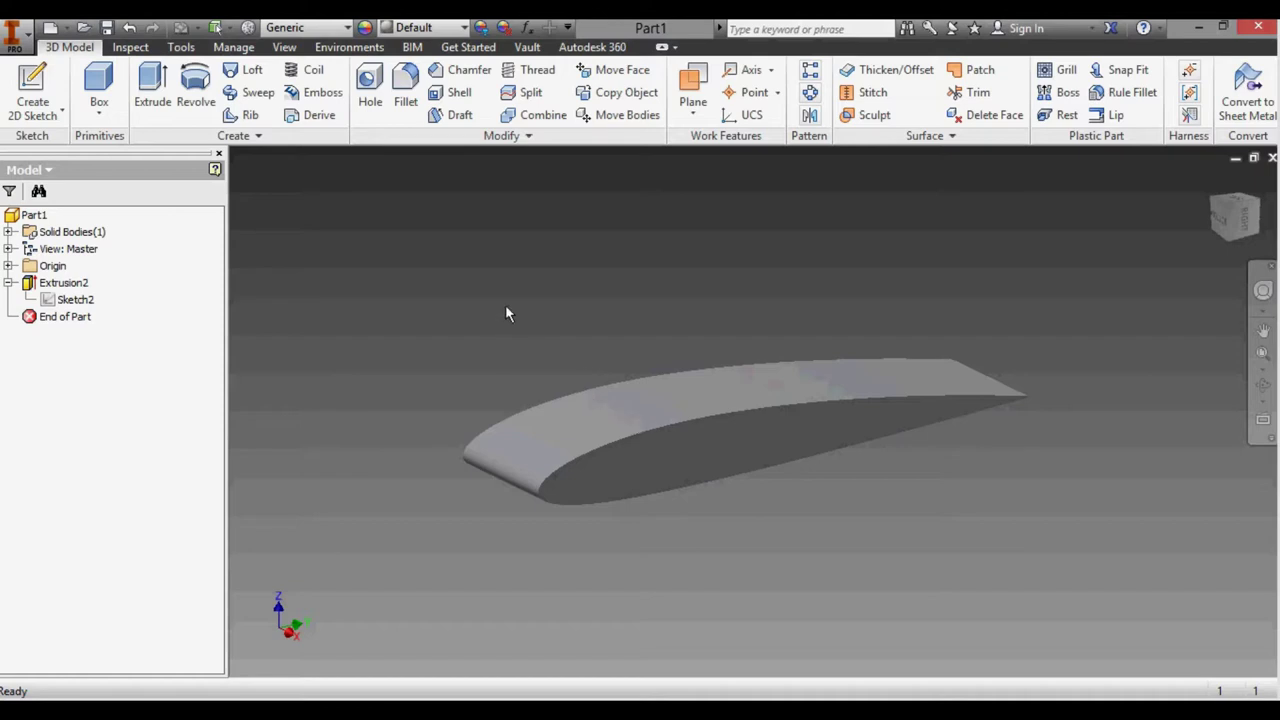
- Export the part as an STL file named Airfoil.stl via Export > CAD Format
left_click(29, 47)
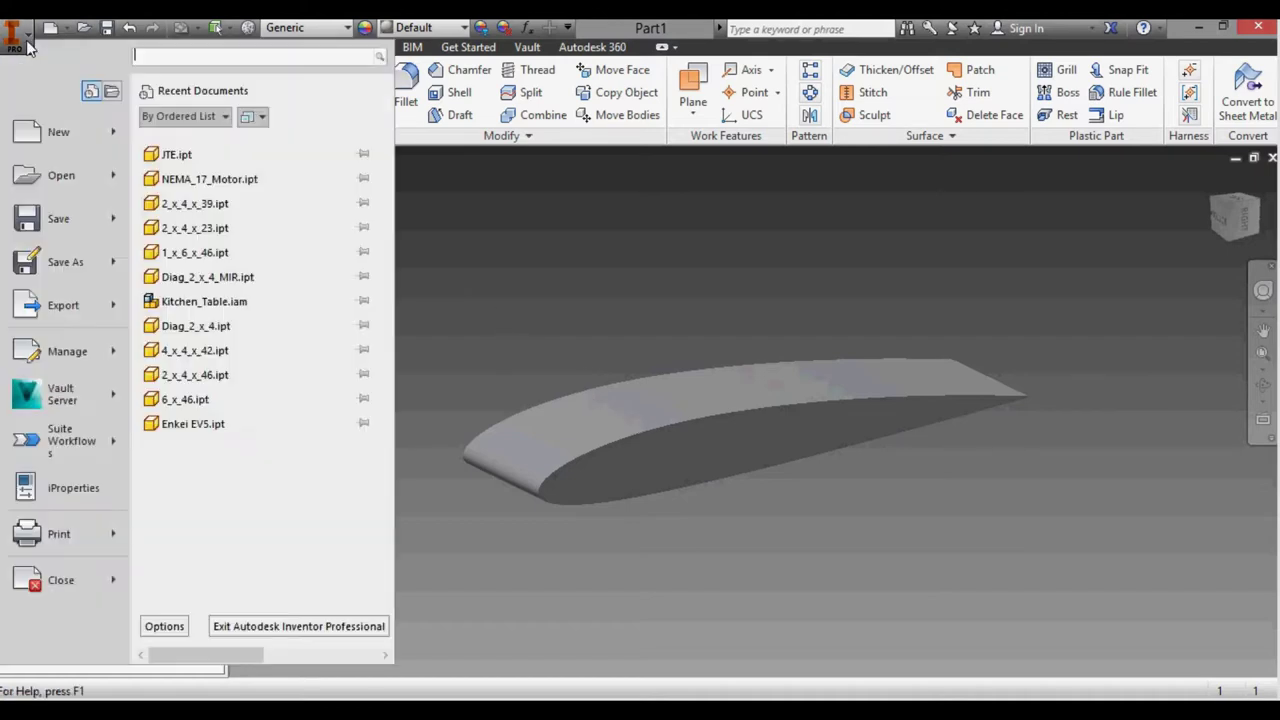
left_click(72, 313)
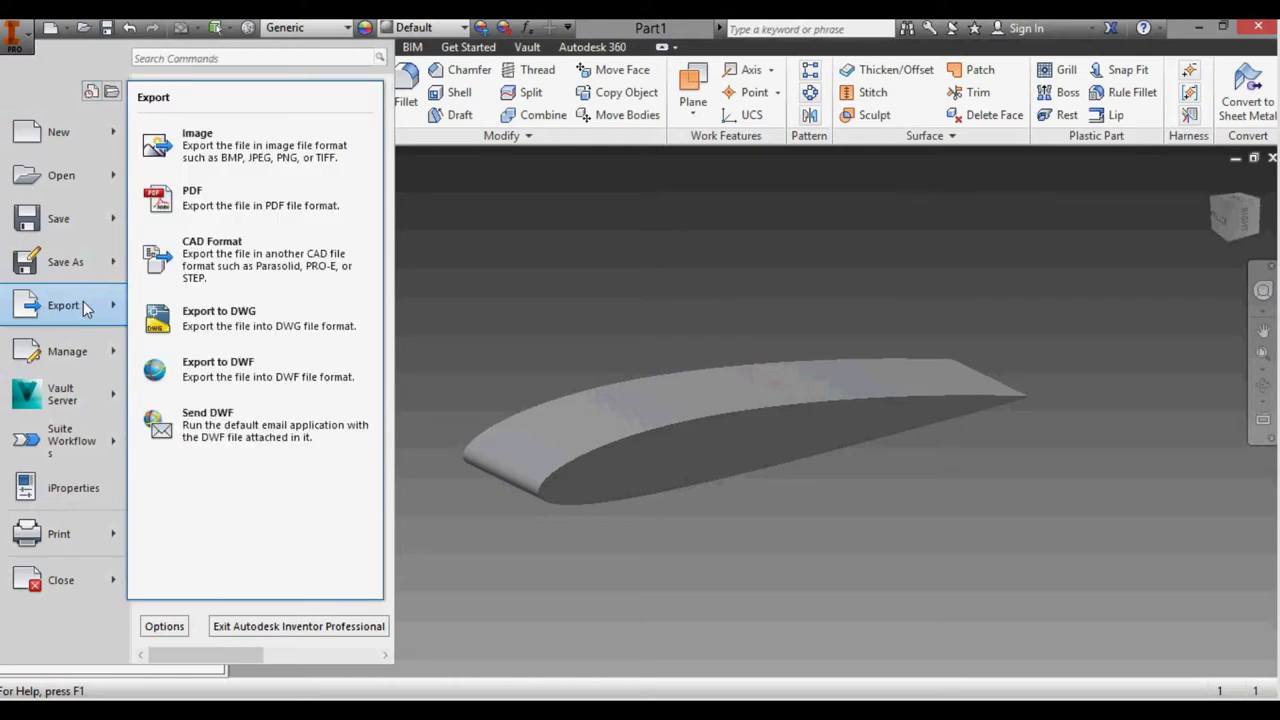
left_click(222, 262)
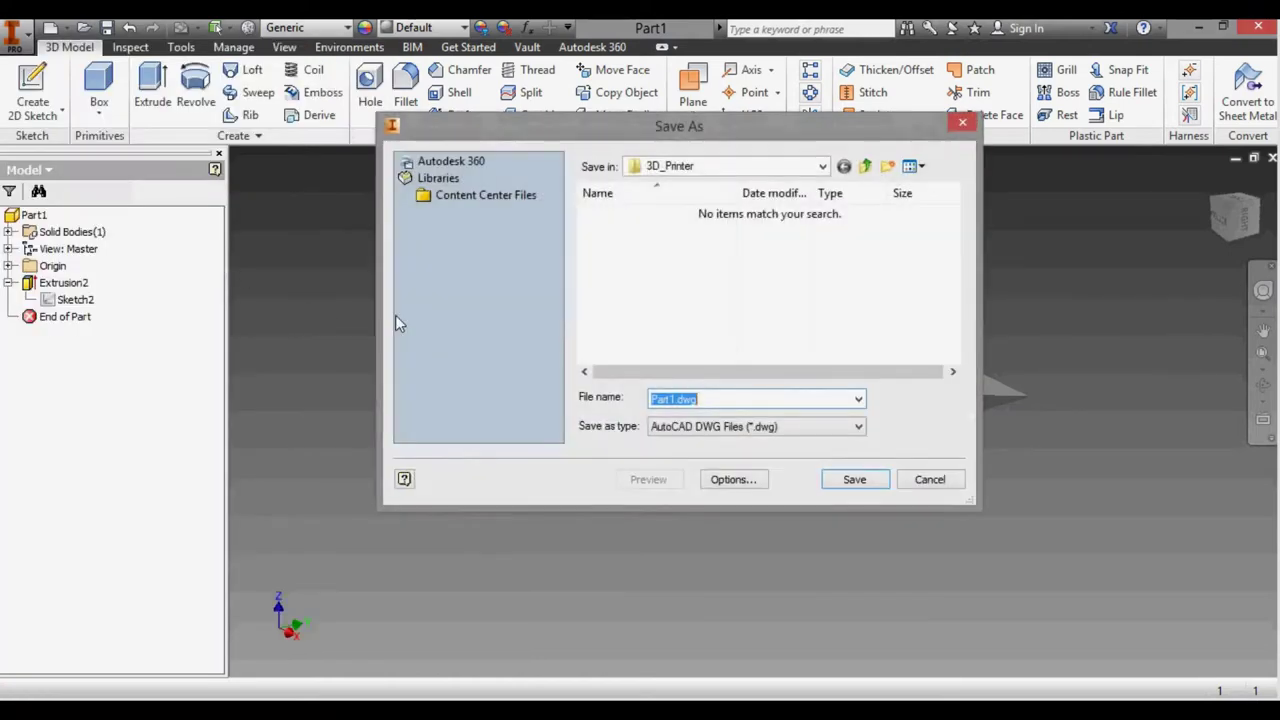
left_click(716, 427)
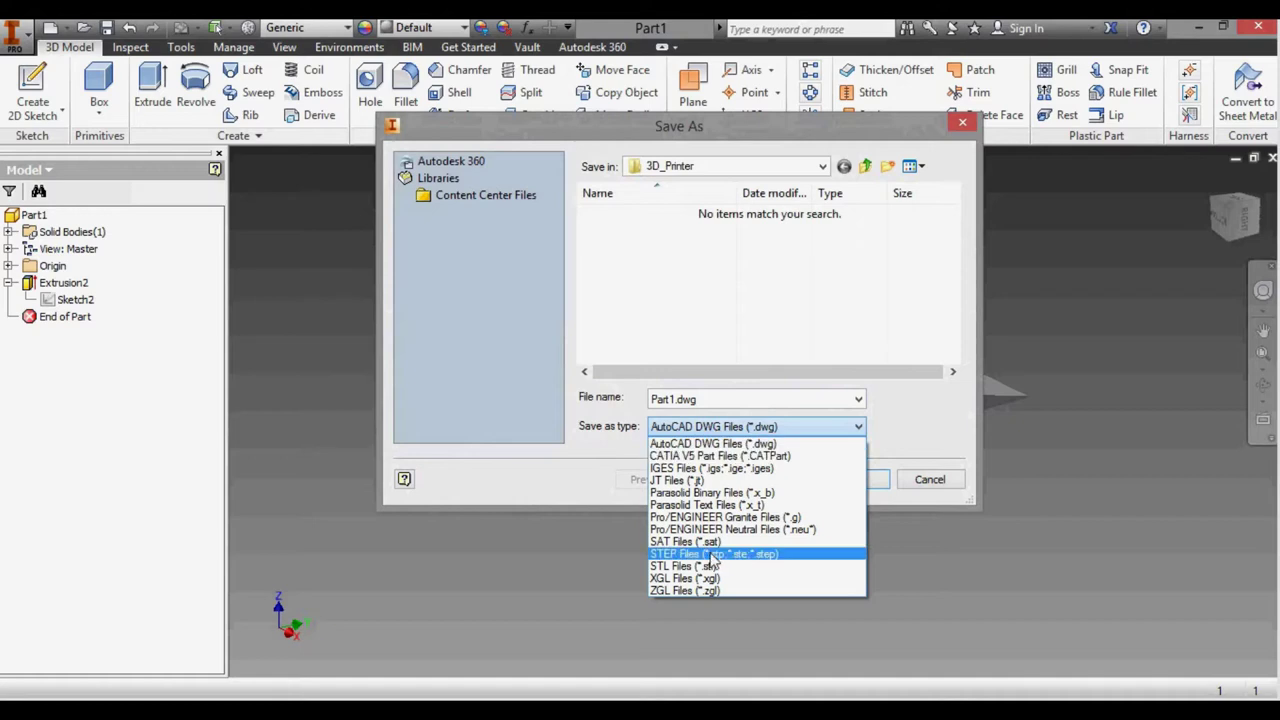
left_click(686, 567)
double_click(676, 399)
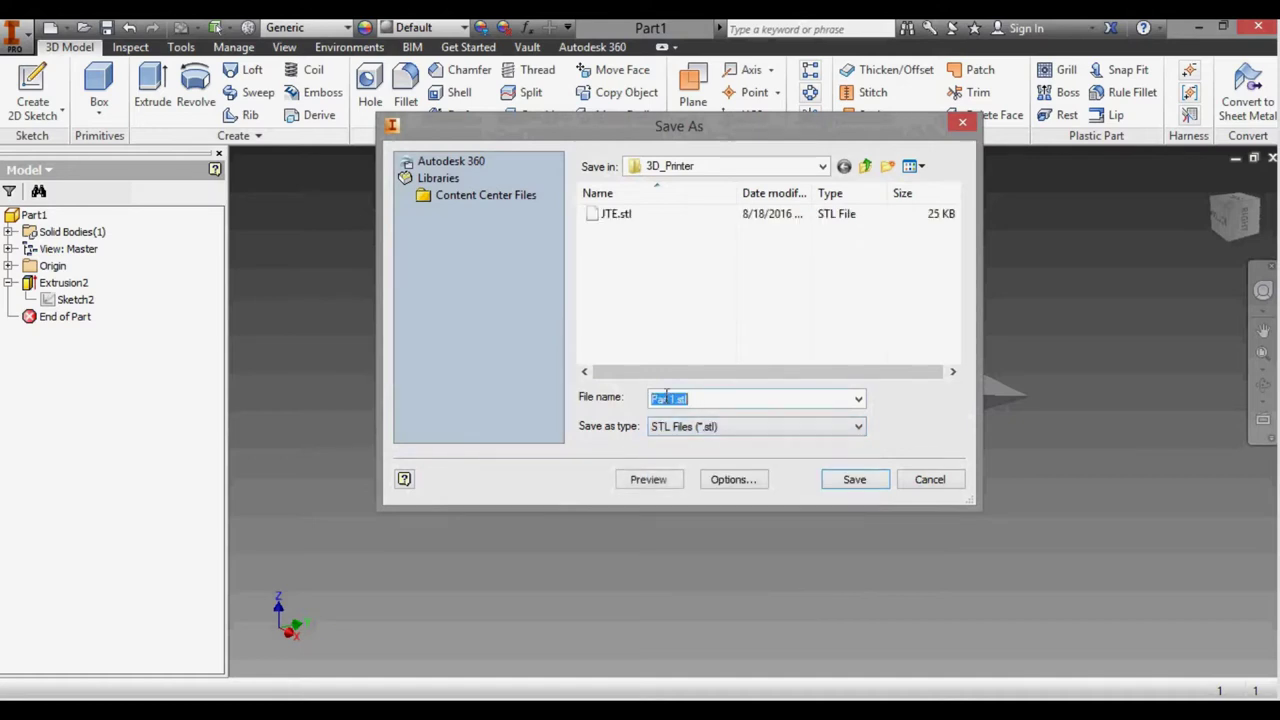
left_click(676, 399)
key("BackSpace")
key("BackSpace")
key("BackSpace")
key("BackSpace")
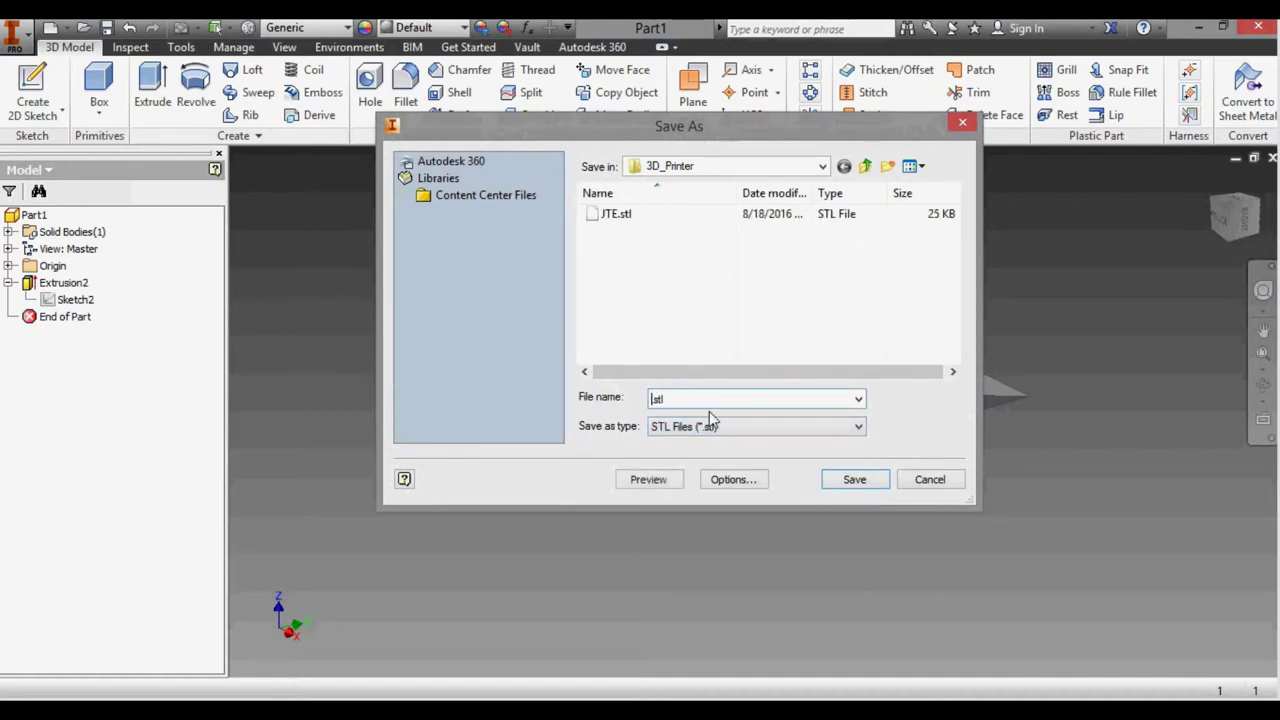
type("Airfoil")
key("Return")
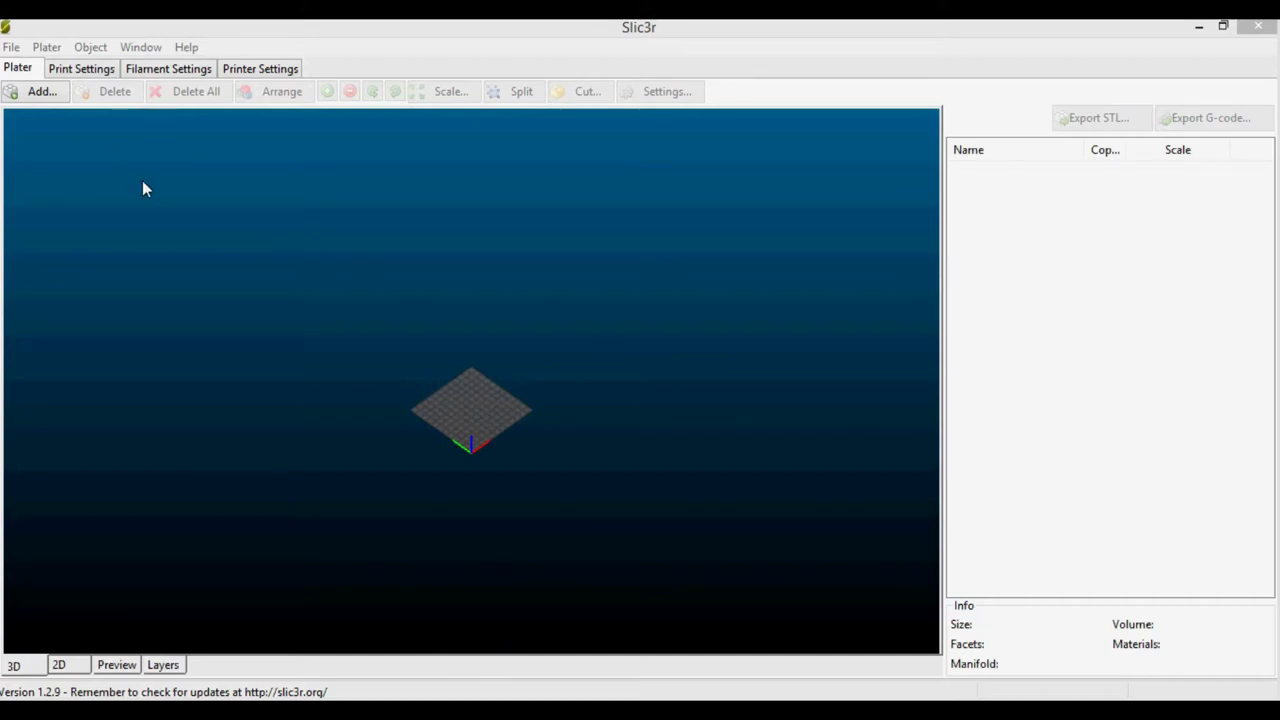
- Add Airfoil.stl to the Plater and zoom out to show the whole bed
left_click(48, 93)
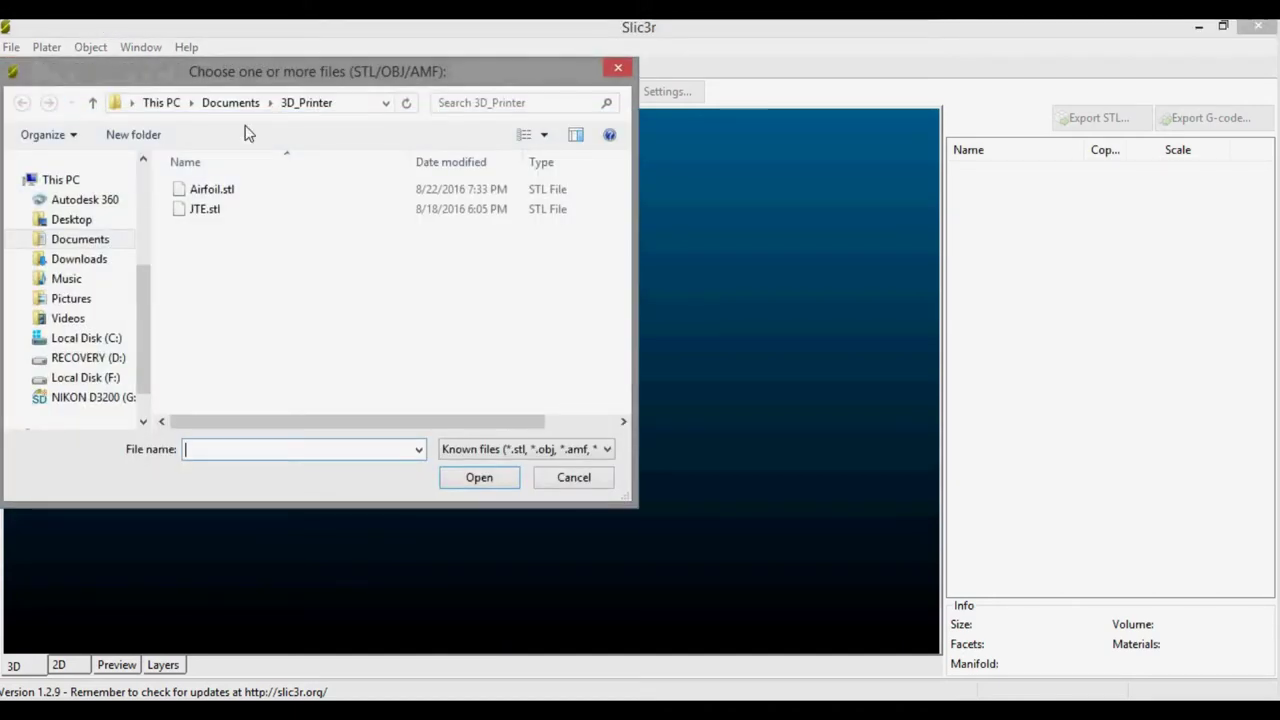
left_click(240, 194)
left_click(484, 480)
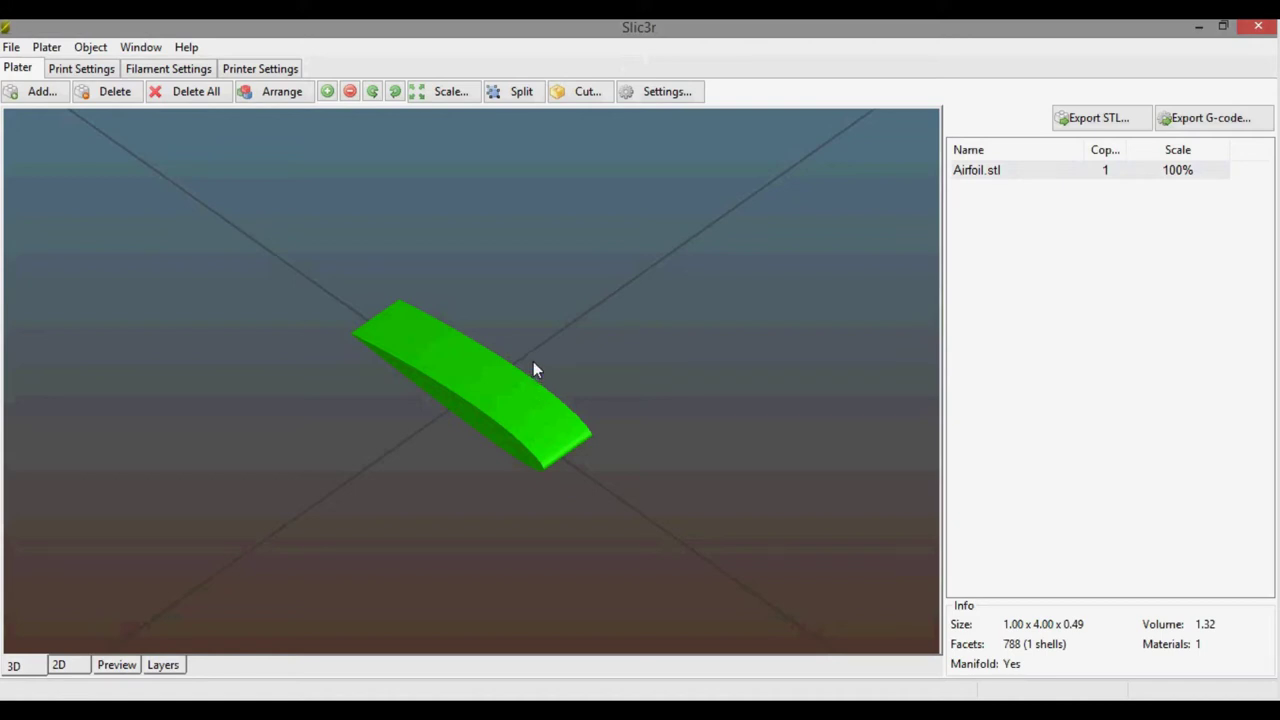
scroll(533, 363, "down", 2)
scroll(533, 363, "down", 3)
scroll(533, 363, "down", 1)
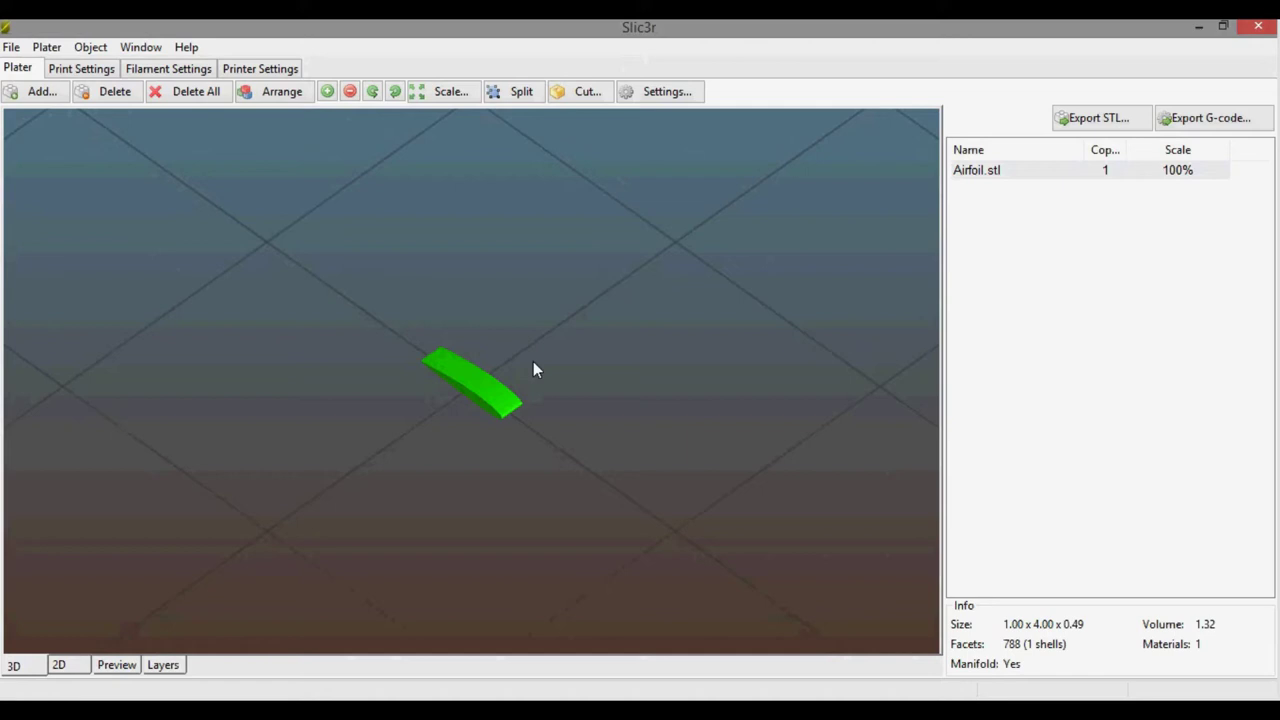
scroll(533, 363, "down", 2)
scroll(503, 380, "down", 2)
scroll(503, 380, "down", 2)
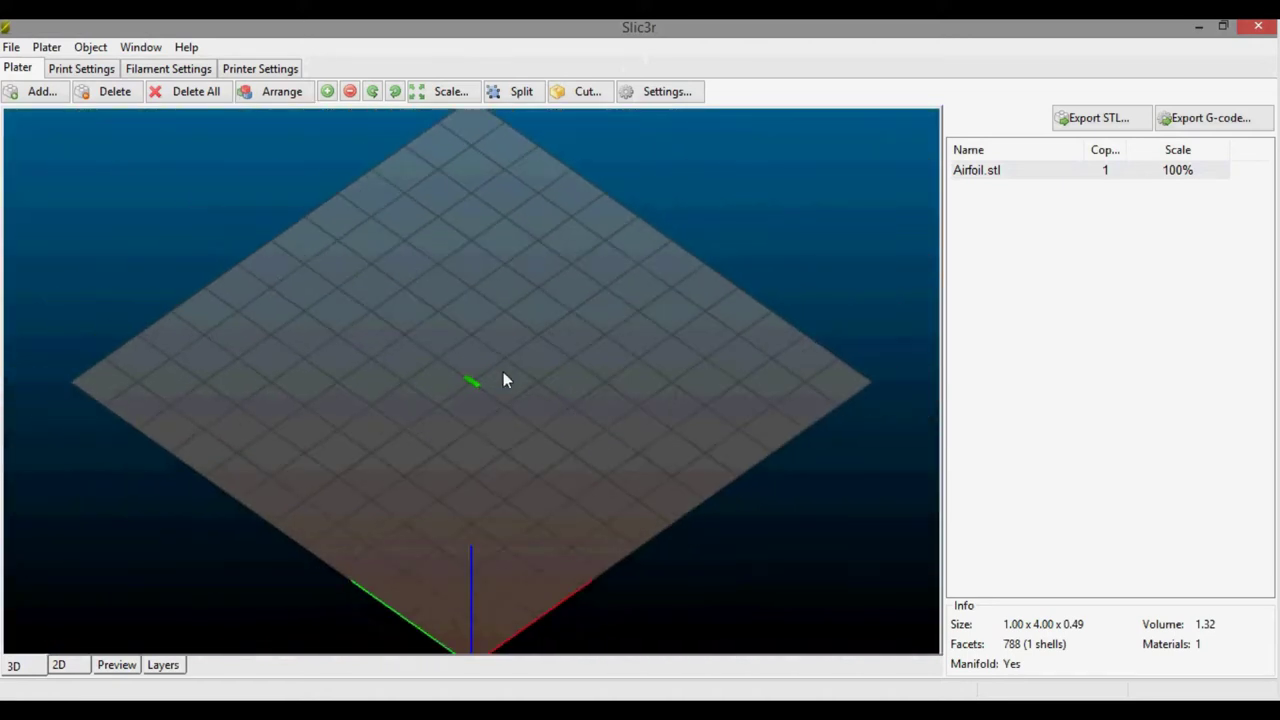
scroll(503, 380, "down", 1)
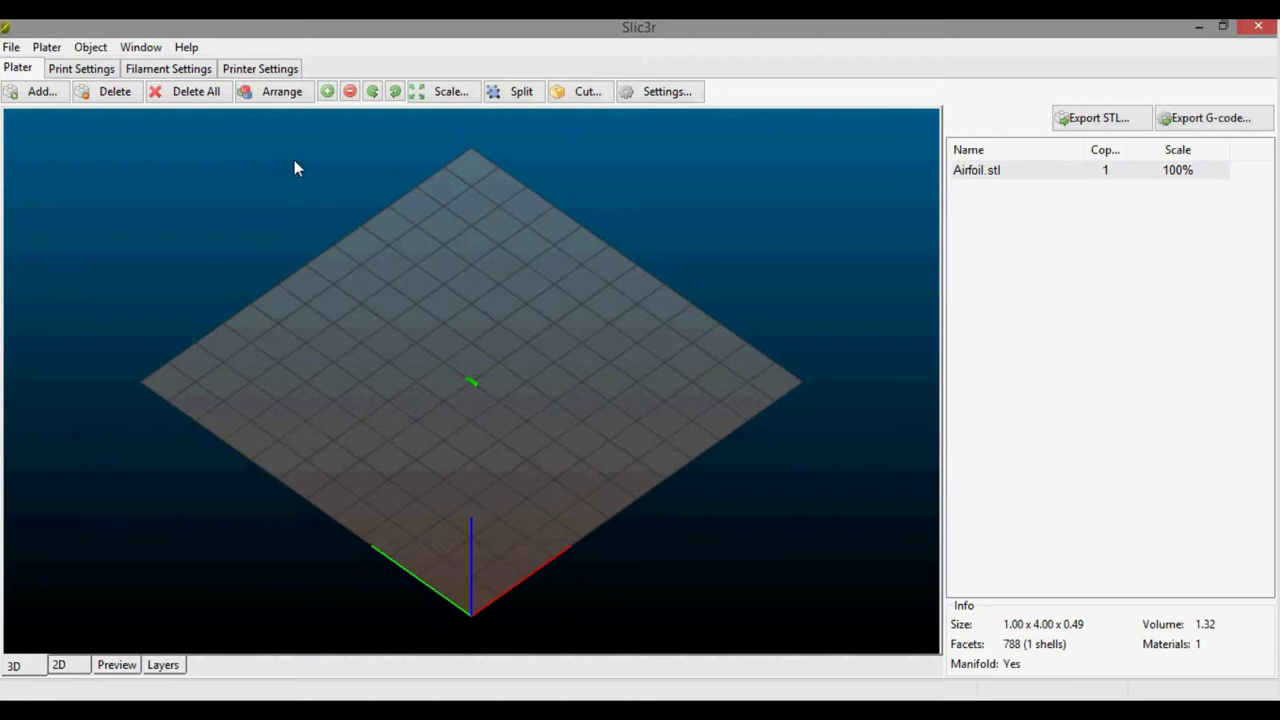
left_click(262, 68)
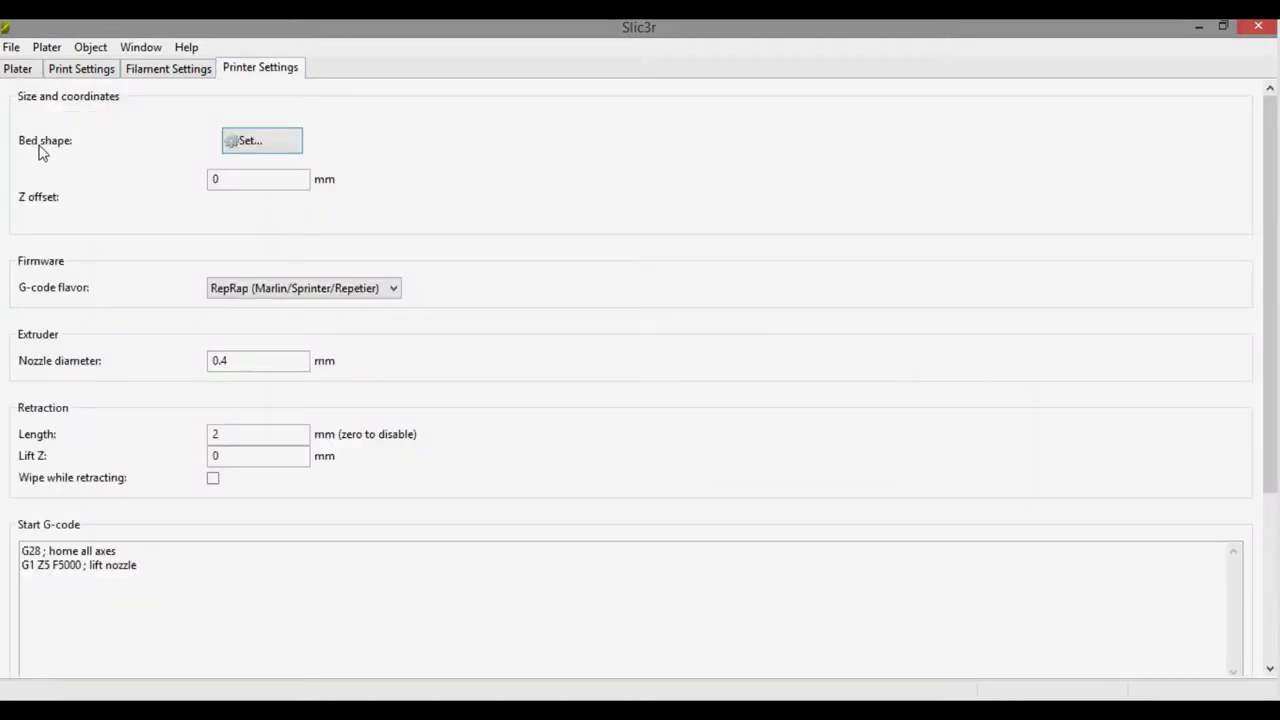
left_click(255, 148)
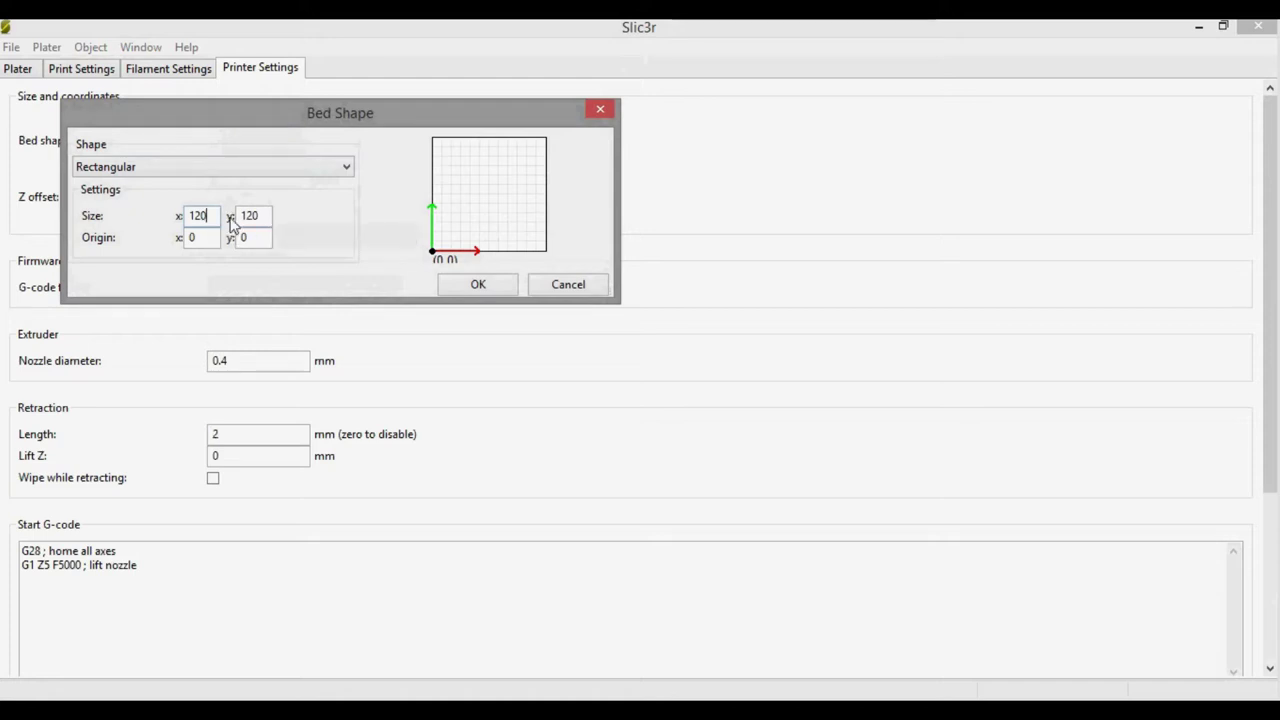
left_click(466, 284)
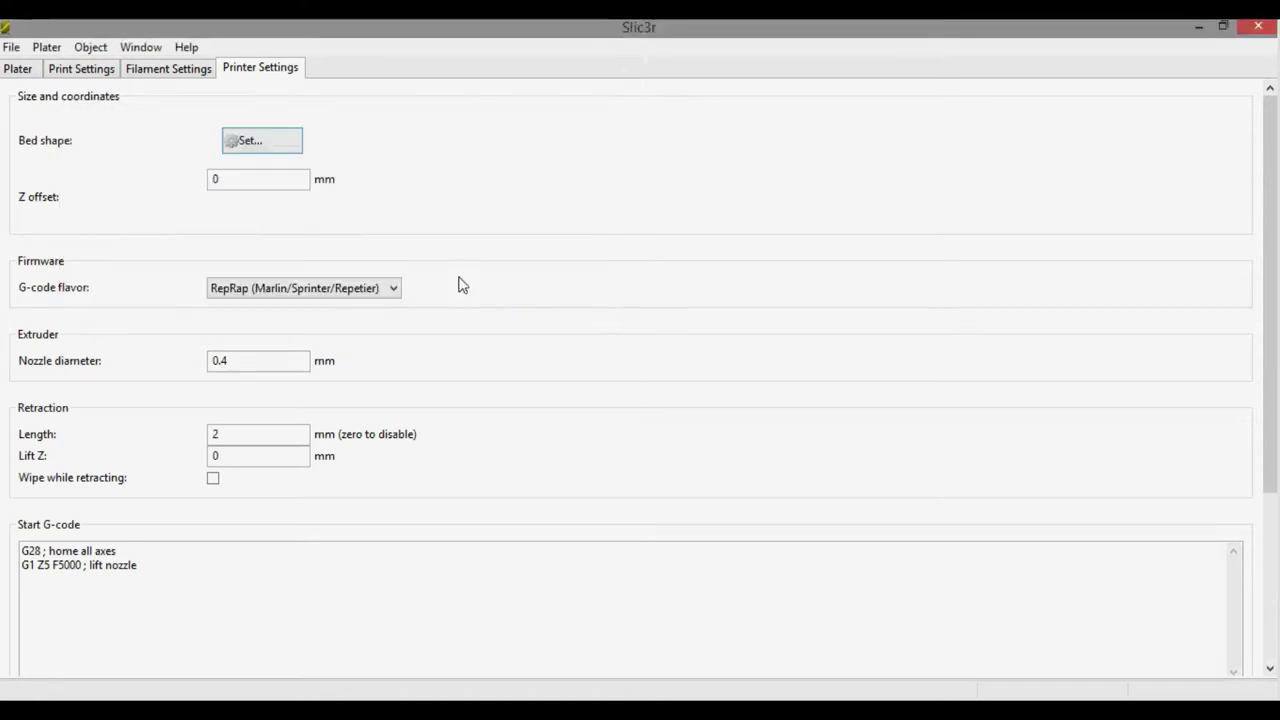
left_click(279, 150)
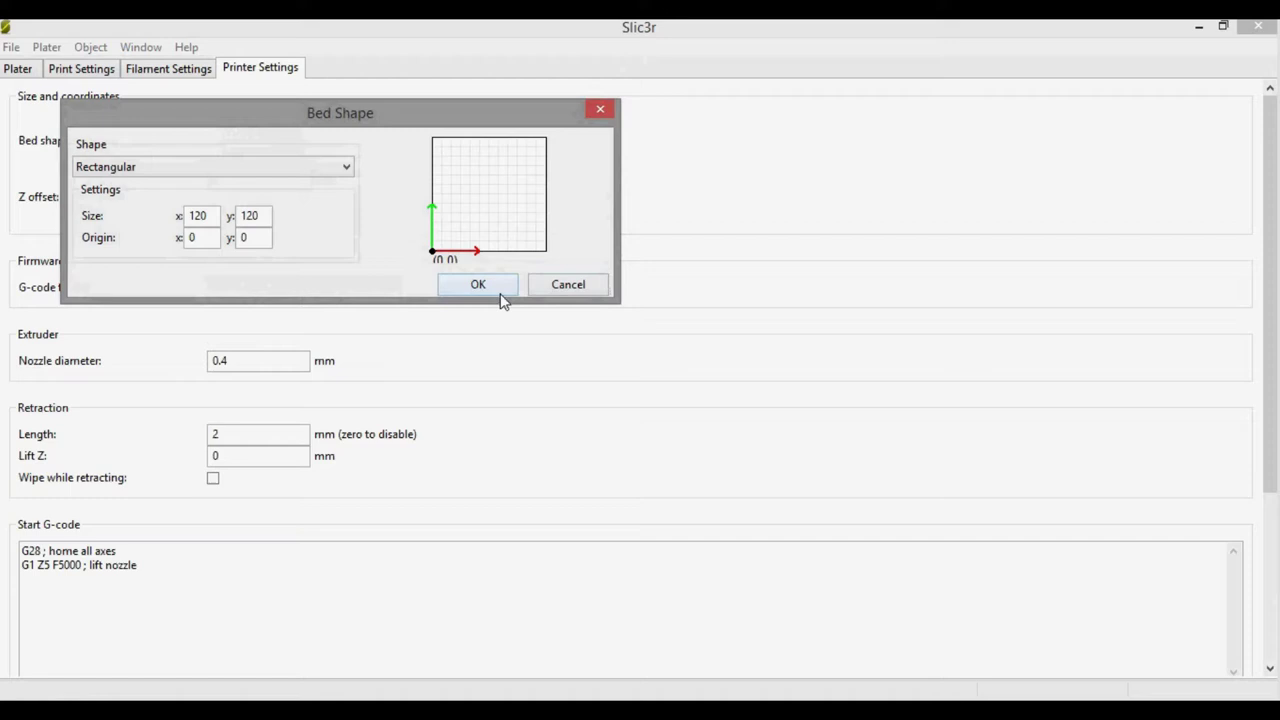
left_click(500, 295)
left_click(16, 70)
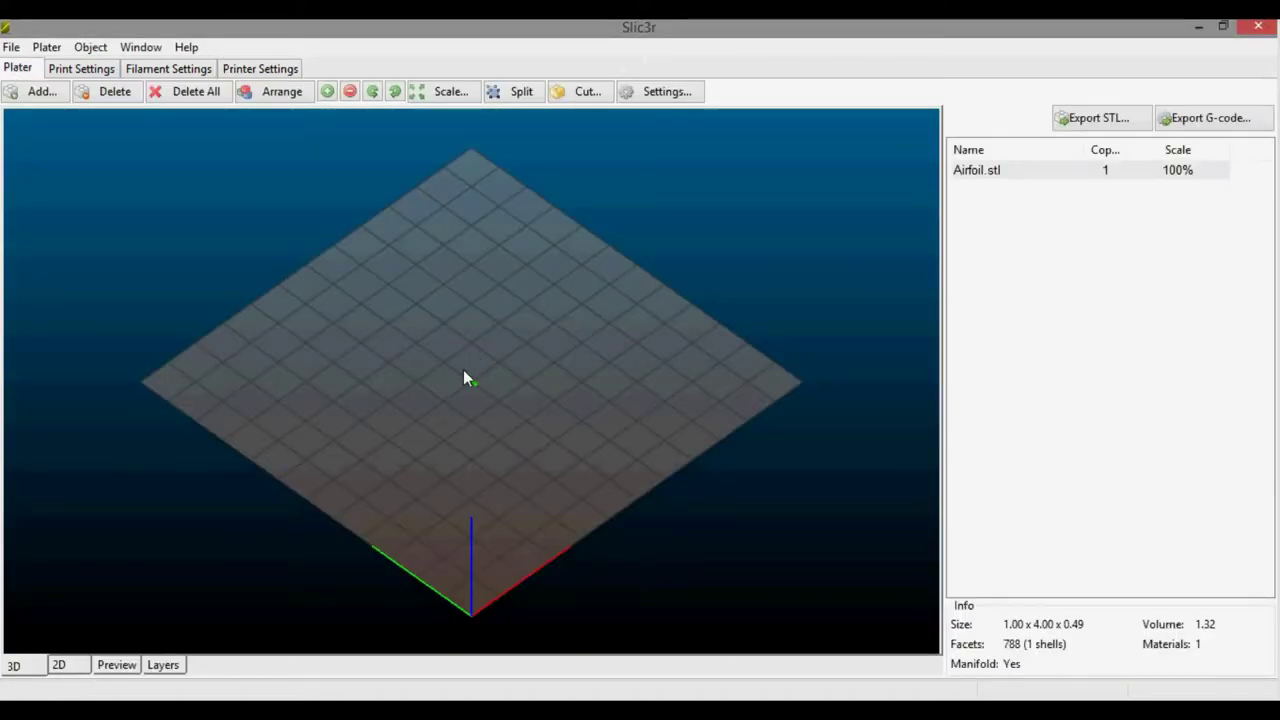
- Scale the airfoil uniformly to 1000%, making it 10 × 40 × 4.86 mm
scroll(500, 382, "up", 2)
scroll(512, 398, "up", 3)
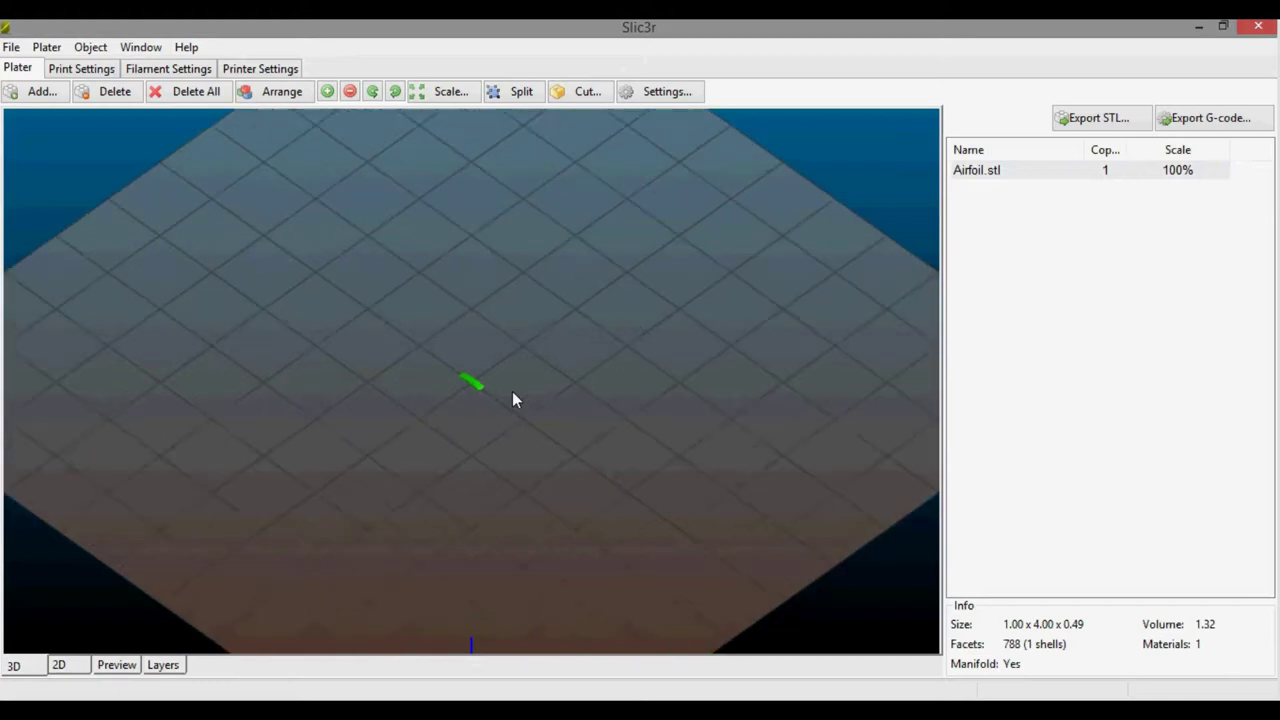
scroll(512, 398, "up", 2)
scroll(512, 398, "up", 2)
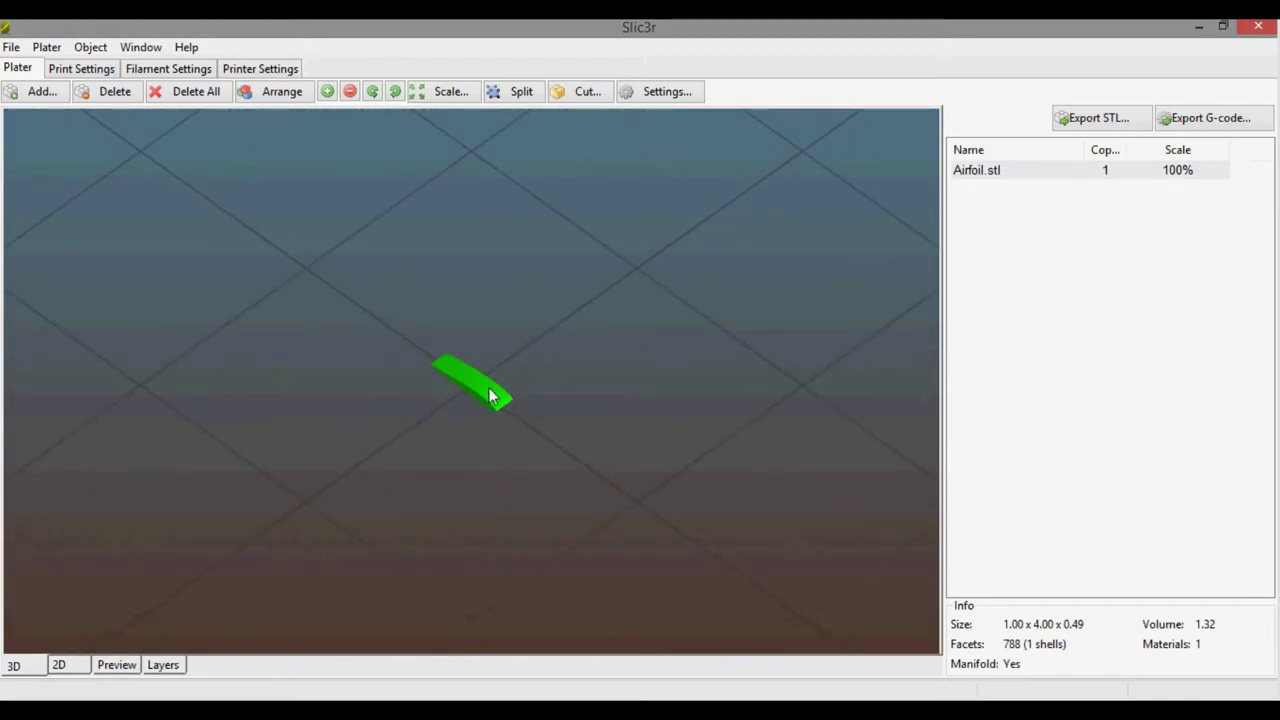
right_click(488, 396)
mouse_move(534, 572)
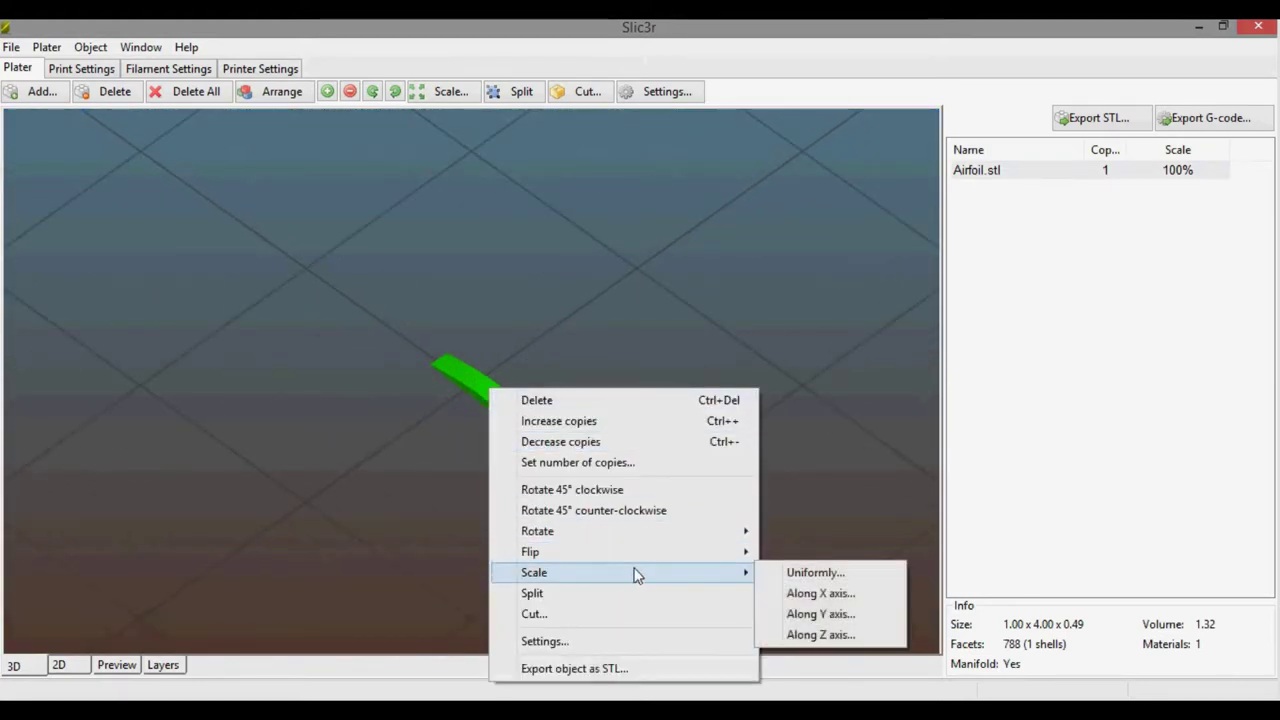
left_click(828, 576)
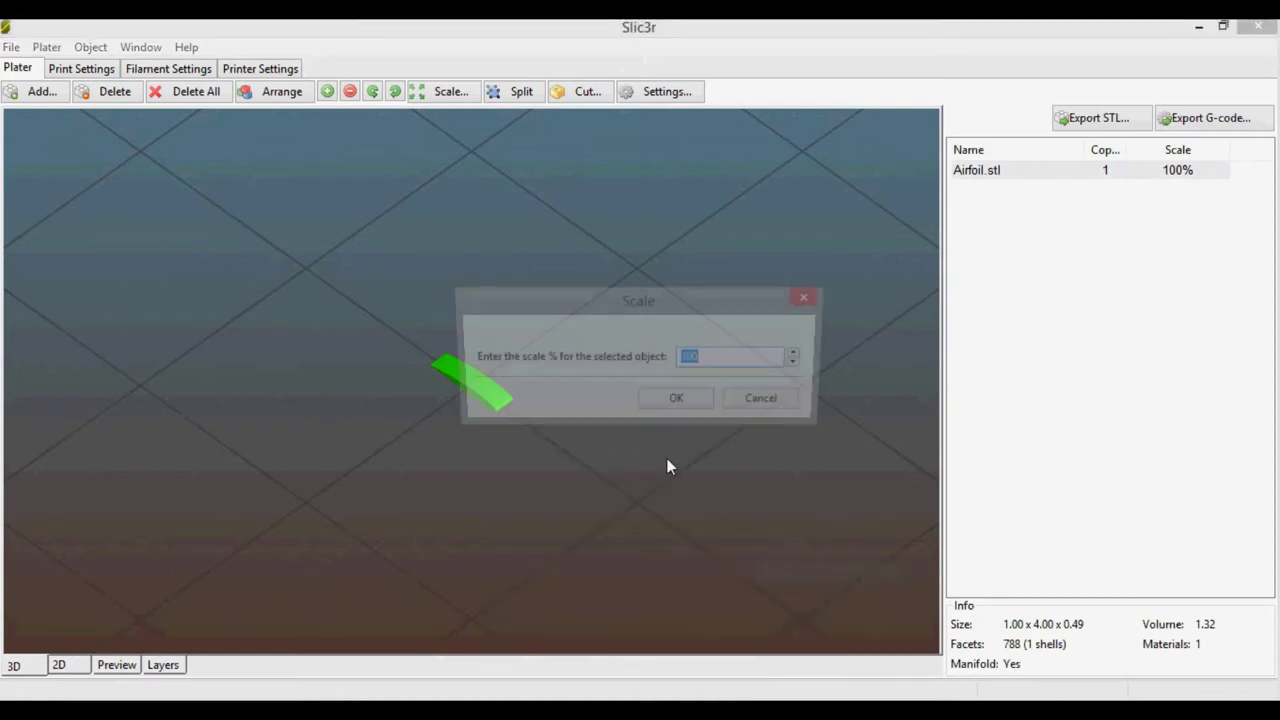
left_click(768, 360)
type("0")
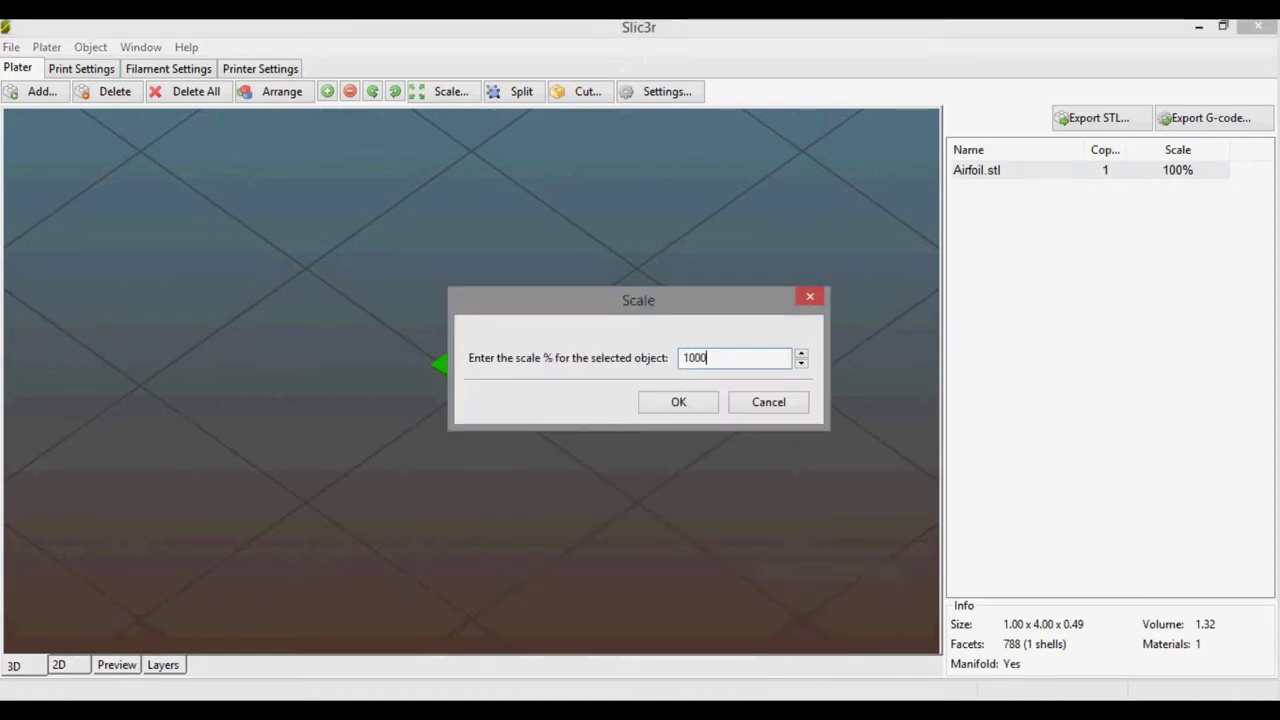
left_click(697, 408)
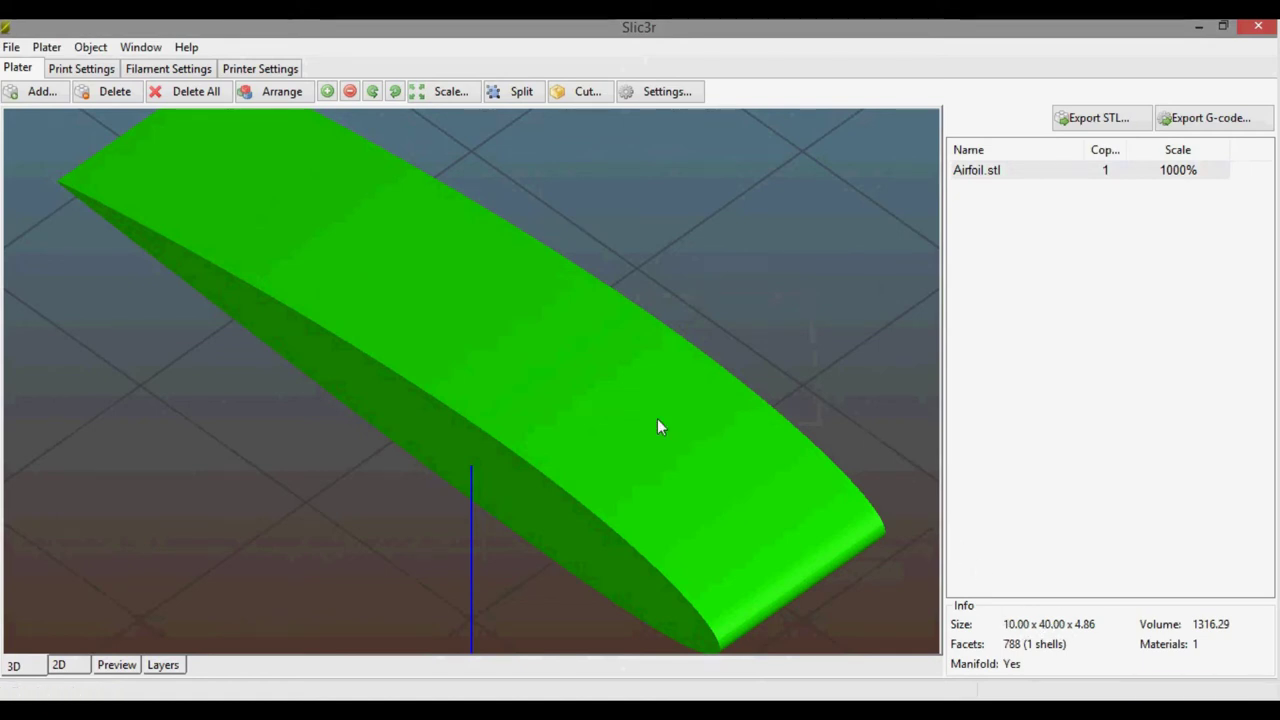
scroll(657, 418, "down", 1)
scroll(657, 417, "down", 3)
scroll(657, 416, "down", 2)
scroll(657, 416, "down", 2)
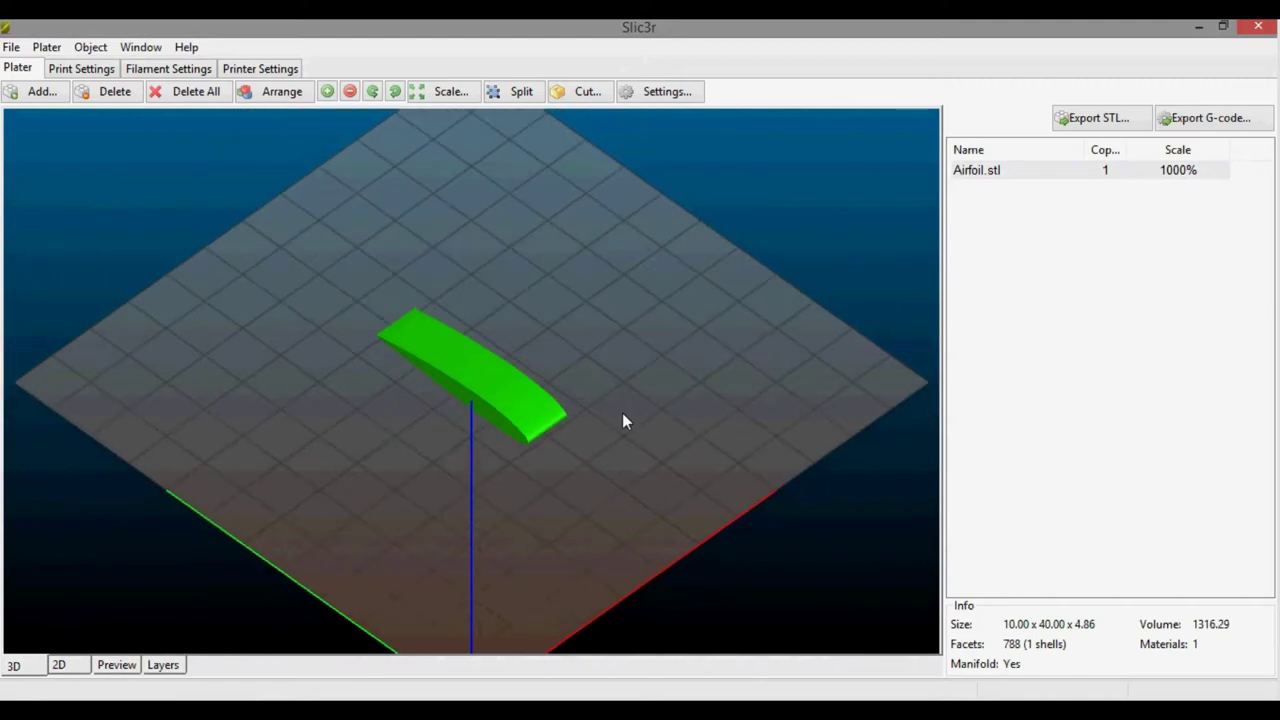
scroll(620, 413, "down", 2)
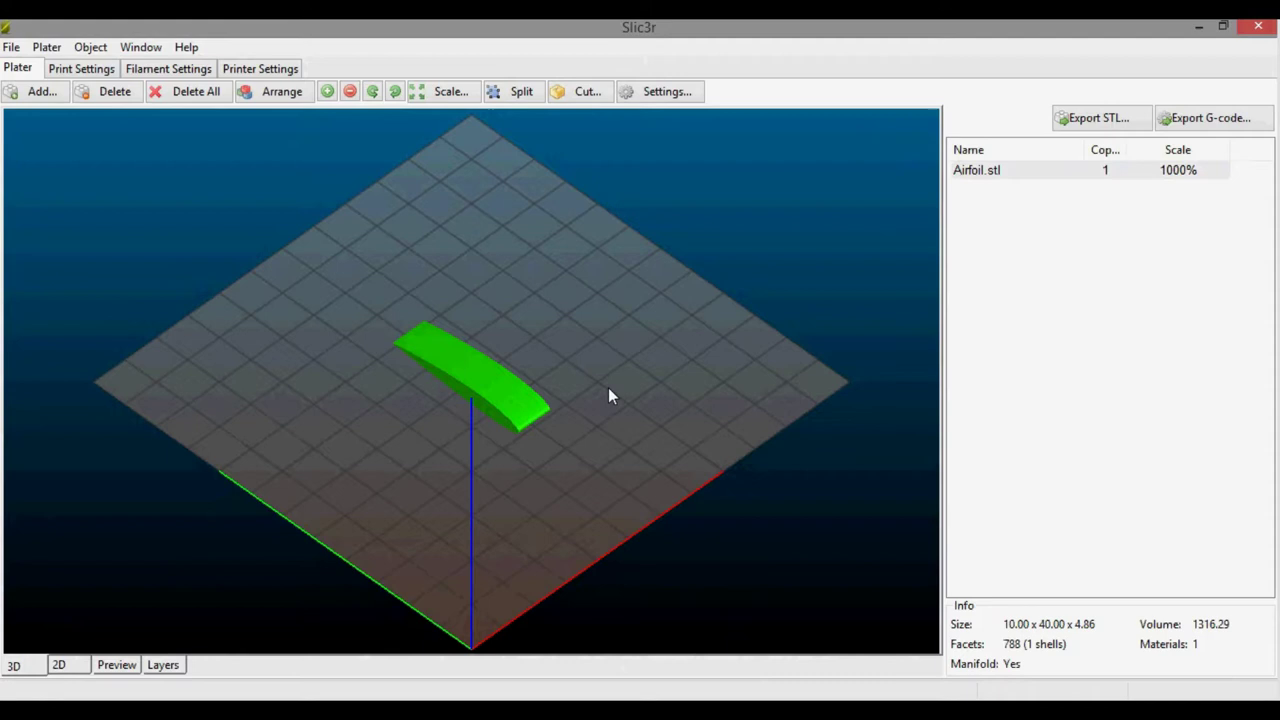
left_click_drag(608, 390, 739, 305)
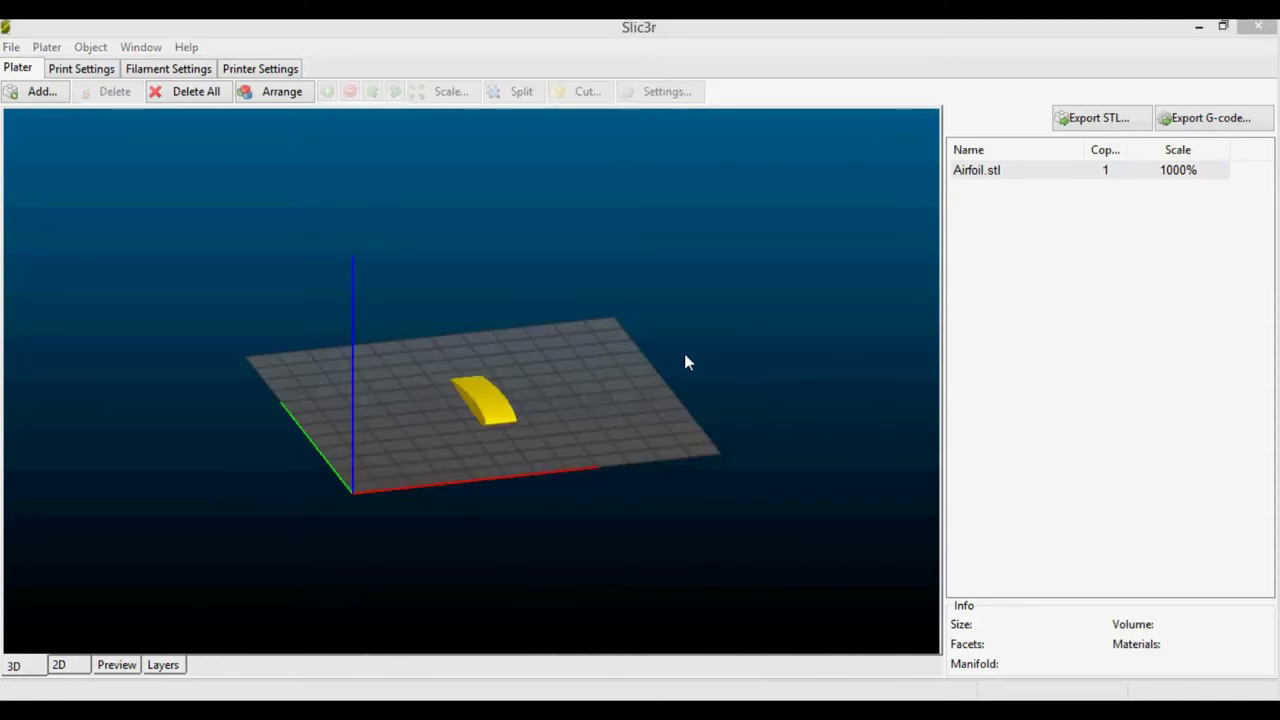
mouse_move(551, 389)
left_mouse_down()
mouse_move(601, 368)
mouse_move(648, 371)
mouse_move(634, 381)
left_mouse_up()
scroll(568, 382, "up", 2)
scroll(568, 386, "up", 4)
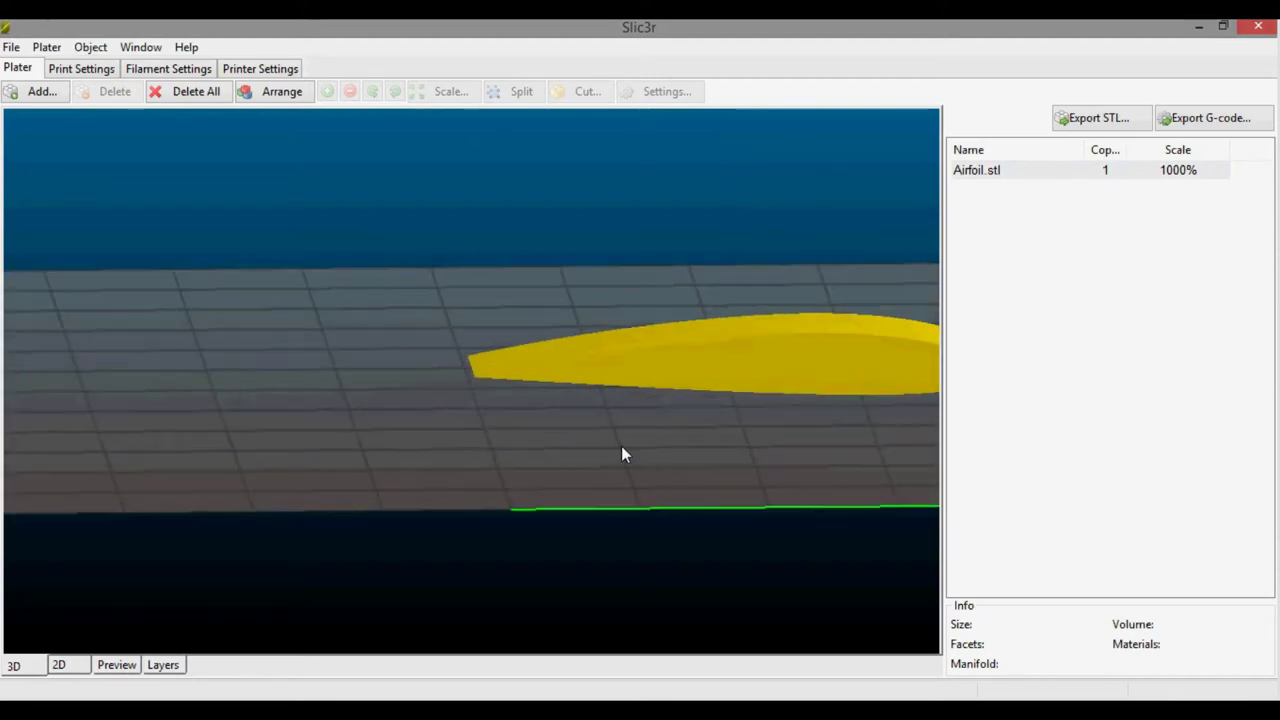
left_click_drag(636, 457, 631, 449)
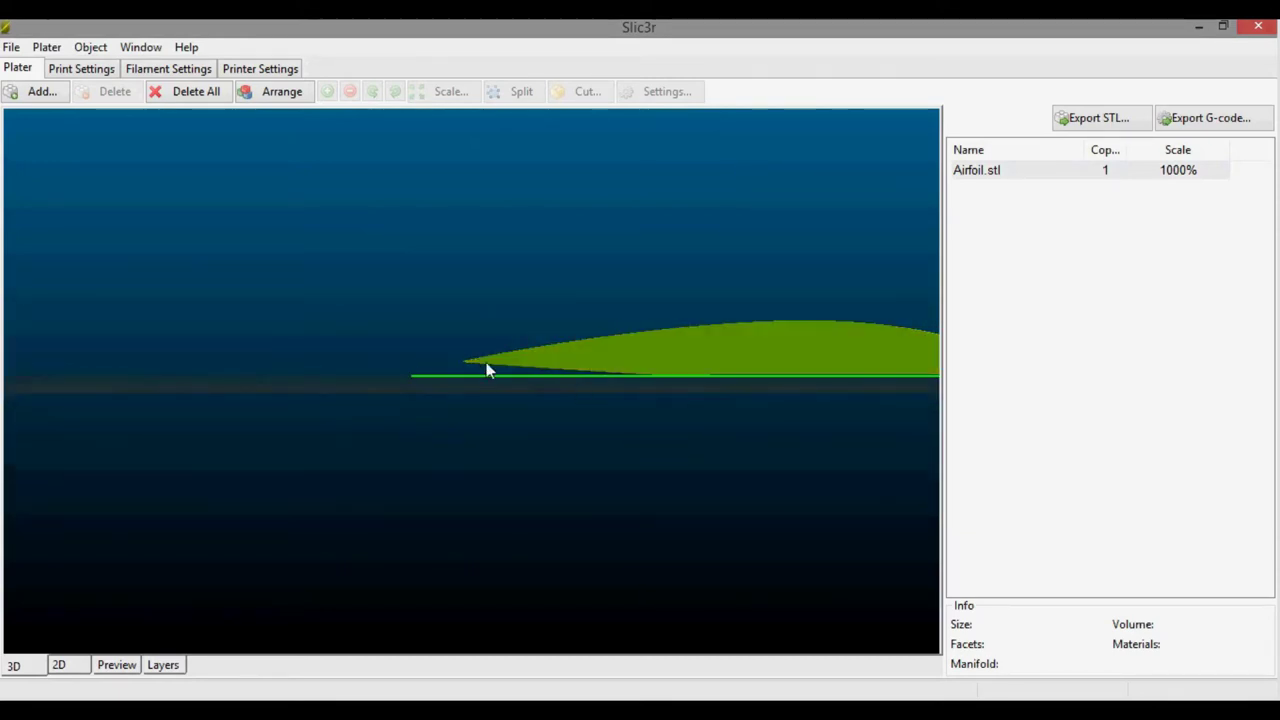
left_click_drag(600, 408, 651, 410)
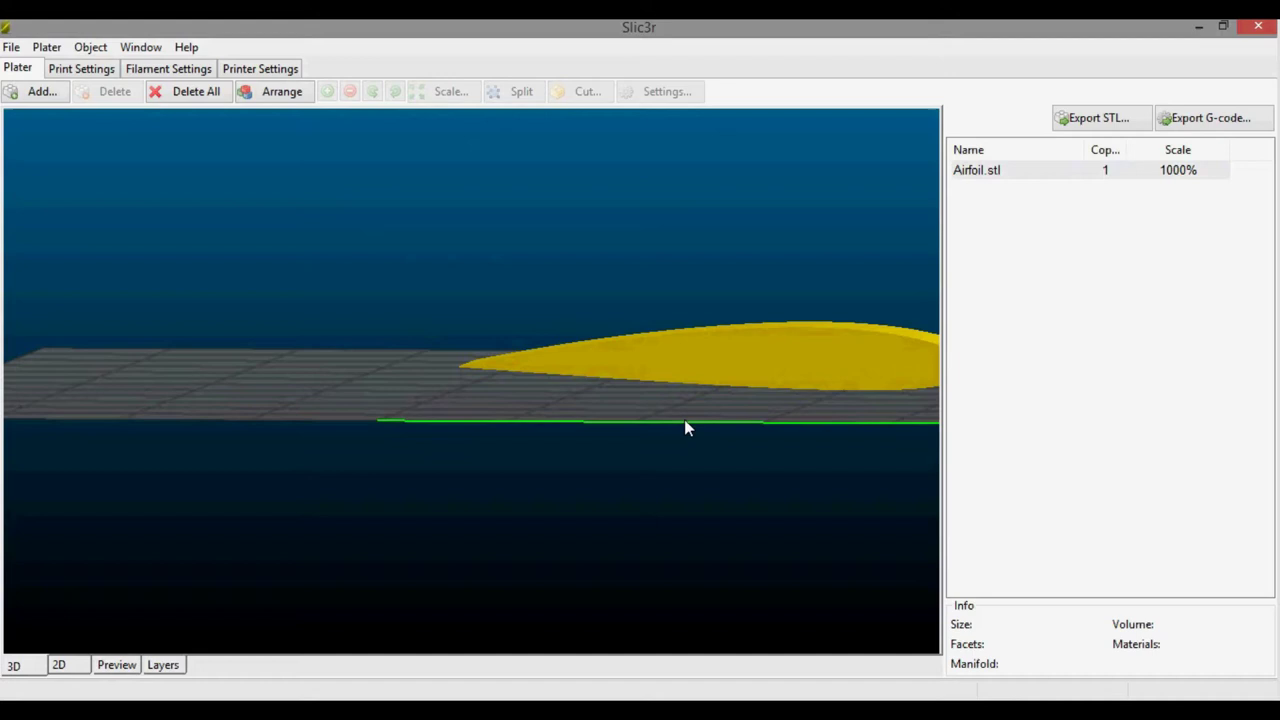
mouse_move(685, 421)
left_mouse_down()
mouse_move(671, 438)
mouse_move(614, 448)
left_mouse_up()
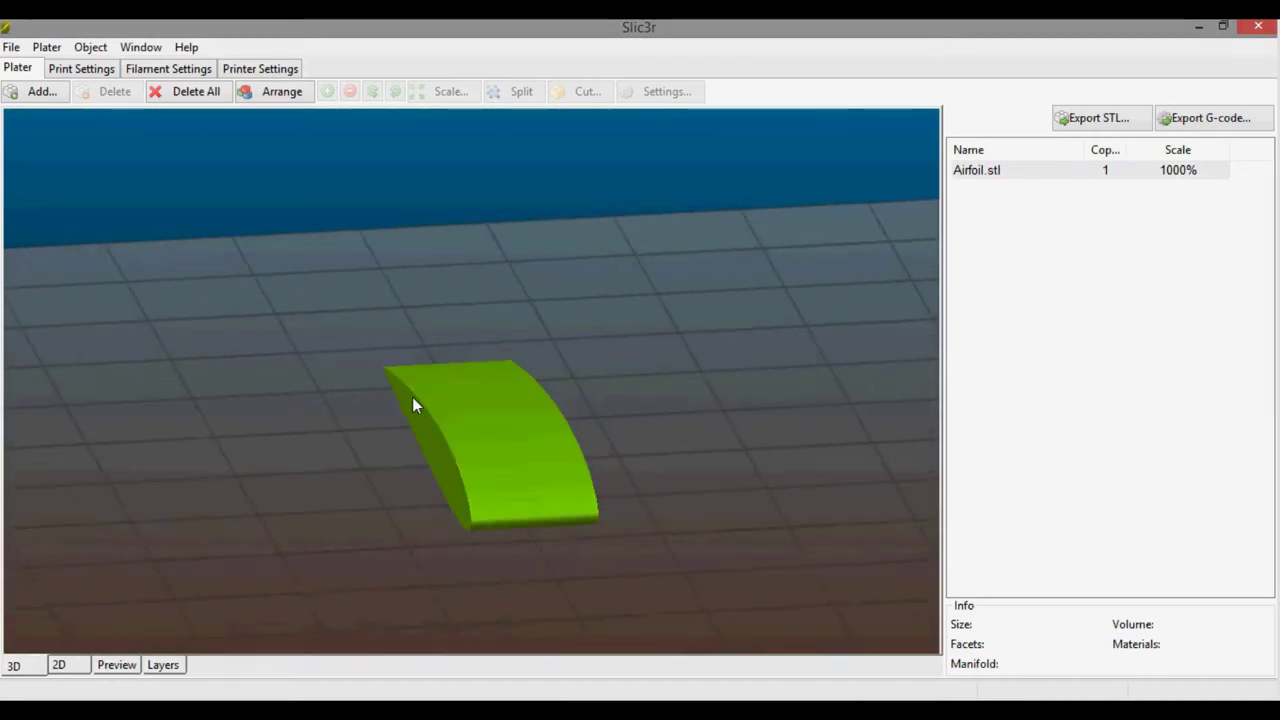
mouse_move(465, 490)
left_mouse_down()
mouse_move(684, 495)
mouse_move(646, 460)
mouse_move(649, 524)
left_mouse_up()
scroll(649, 461, "down", 5)
scroll(647, 523, "down", 2)
scroll(646, 523, "down", 2)
scroll(646, 523, "down", 2)
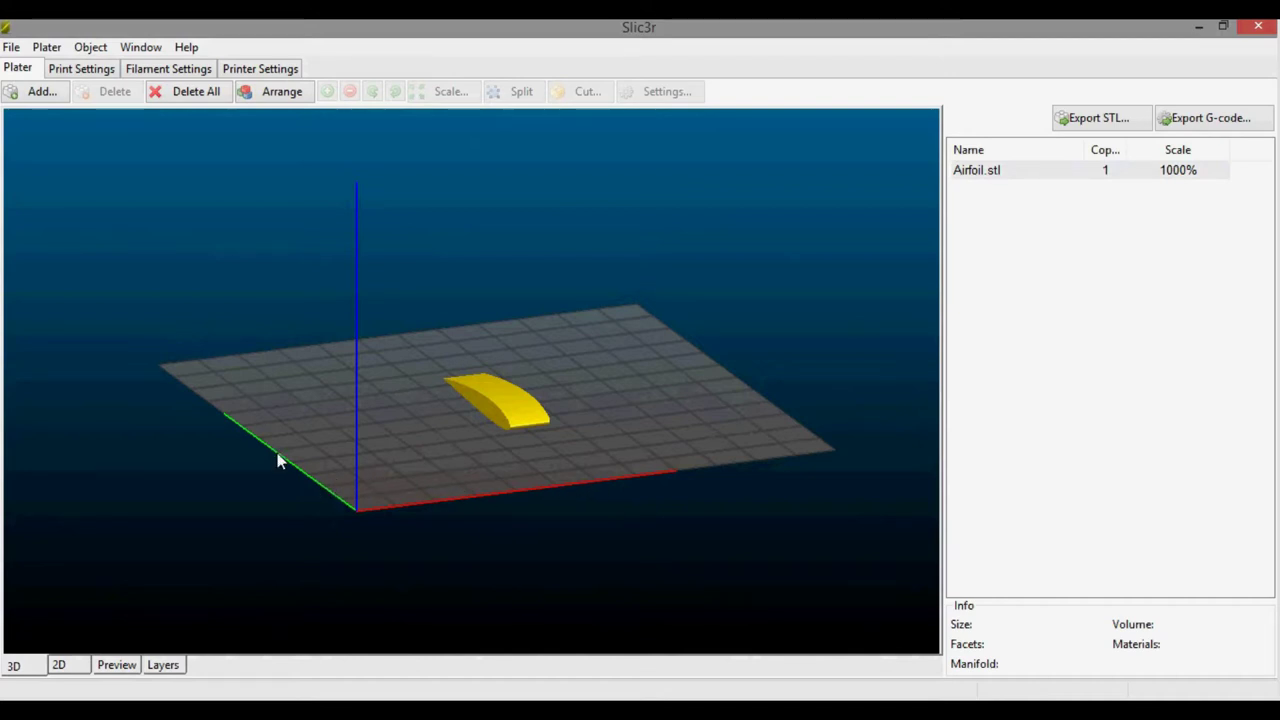
- Rotate the airfoil 90° around the Y axis so it measures 4.86 × 40 × 10 mm
left_click(503, 397)
right_click(503, 397)
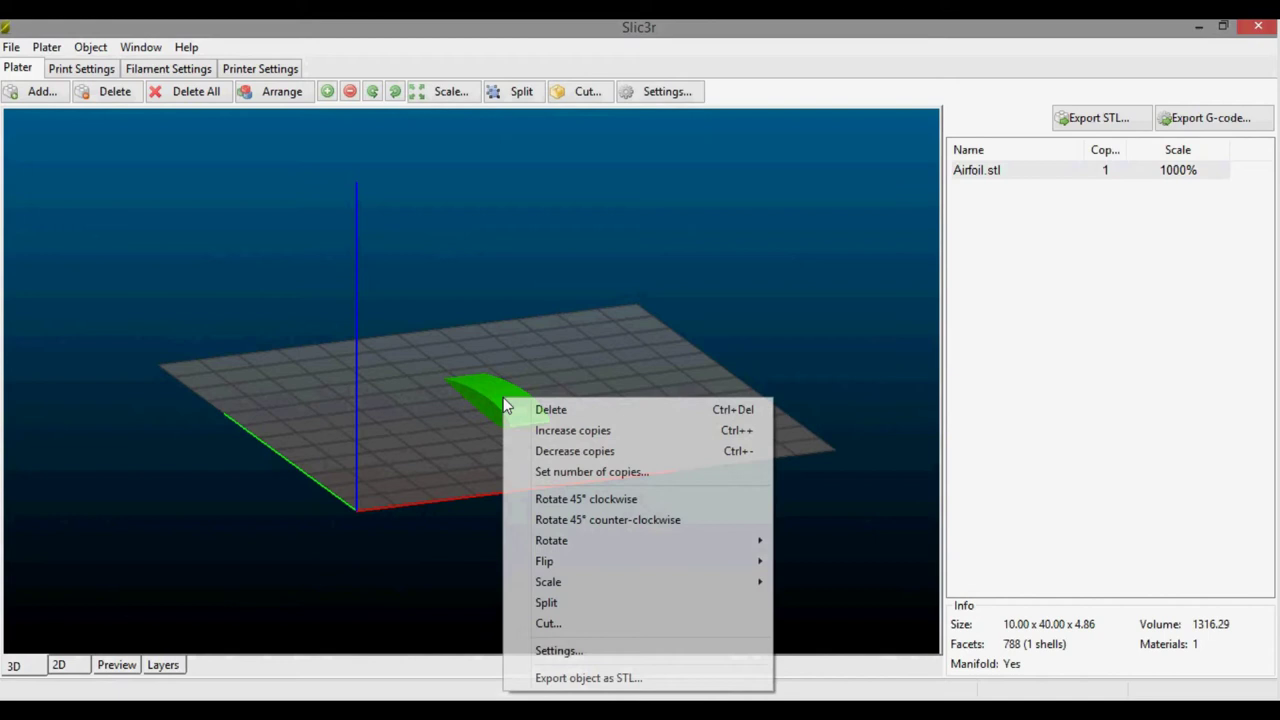
mouse_move(551, 540)
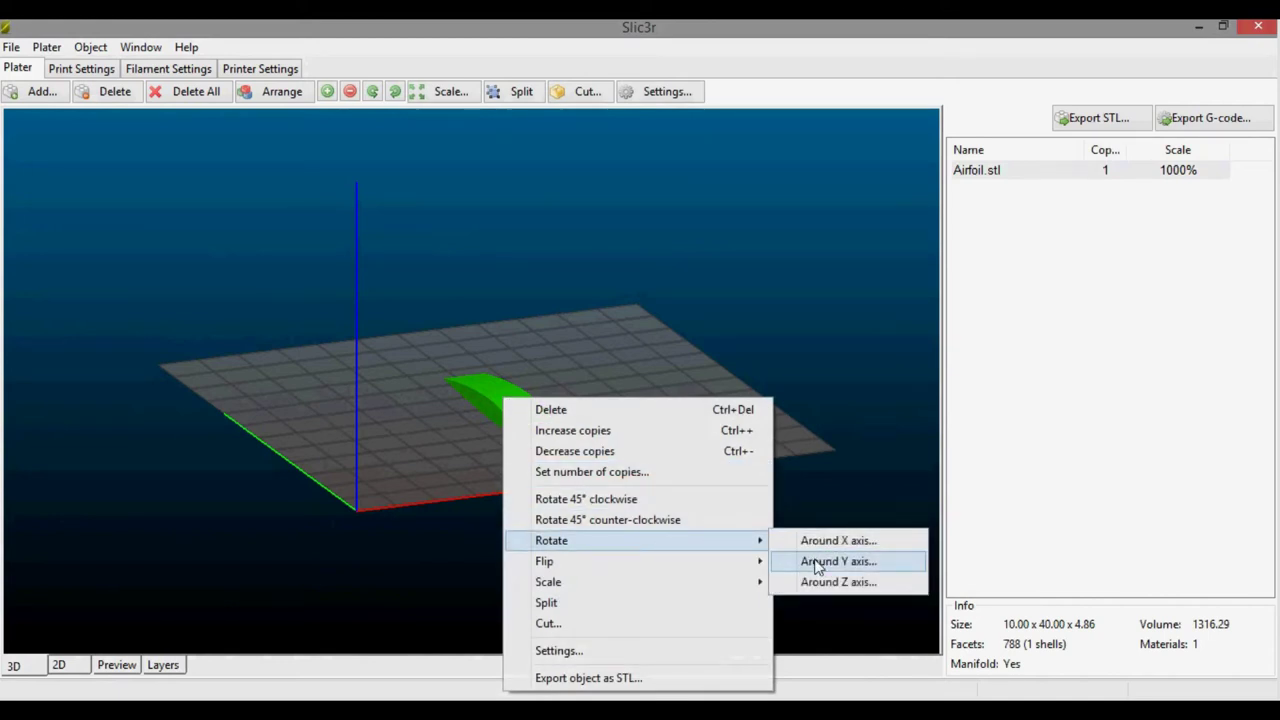
left_click(817, 562)
type("9")
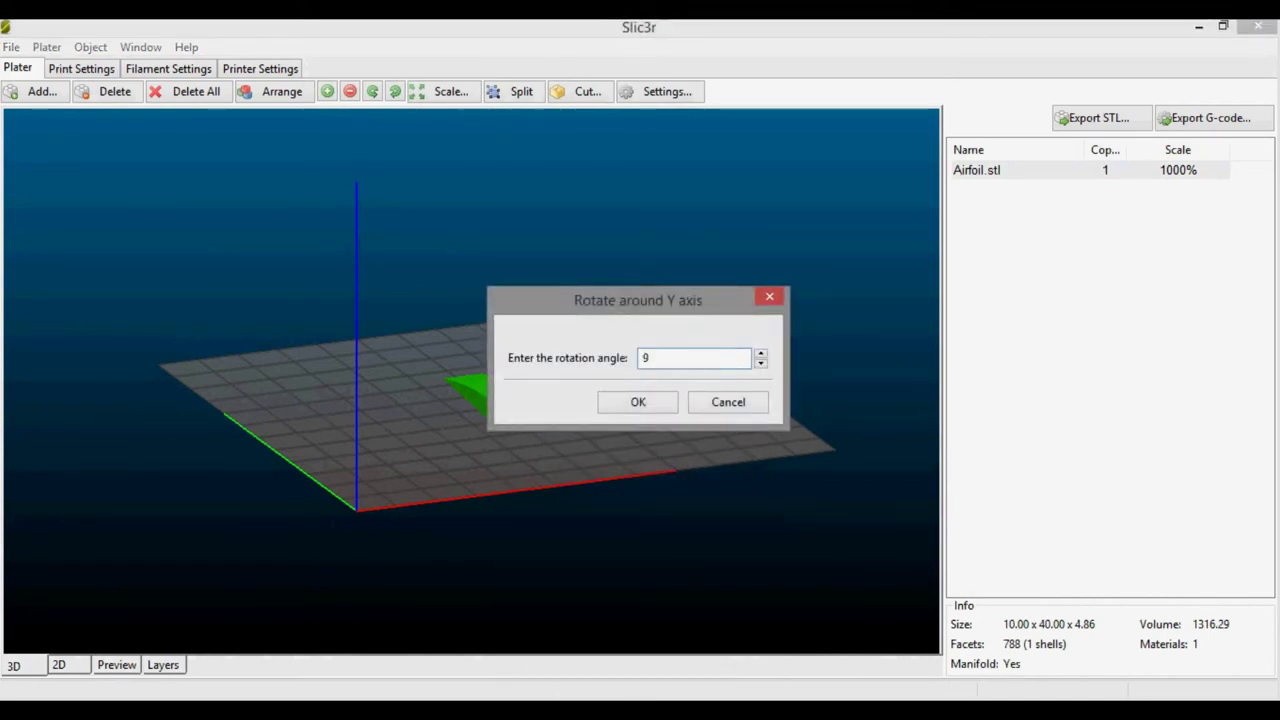
type("0")
key("Return")
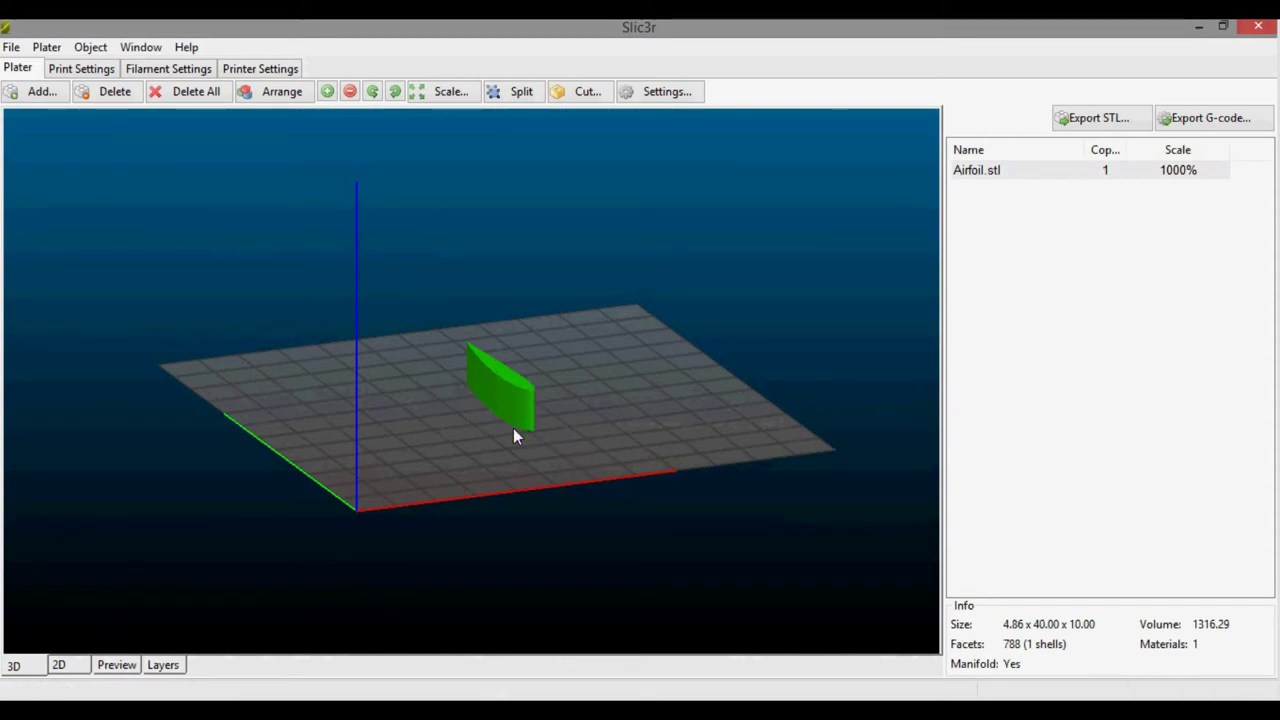
mouse_move(535, 452)
left_mouse_down()
mouse_move(533, 425)
mouse_move(527, 451)
mouse_move(539, 452)
left_mouse_up()
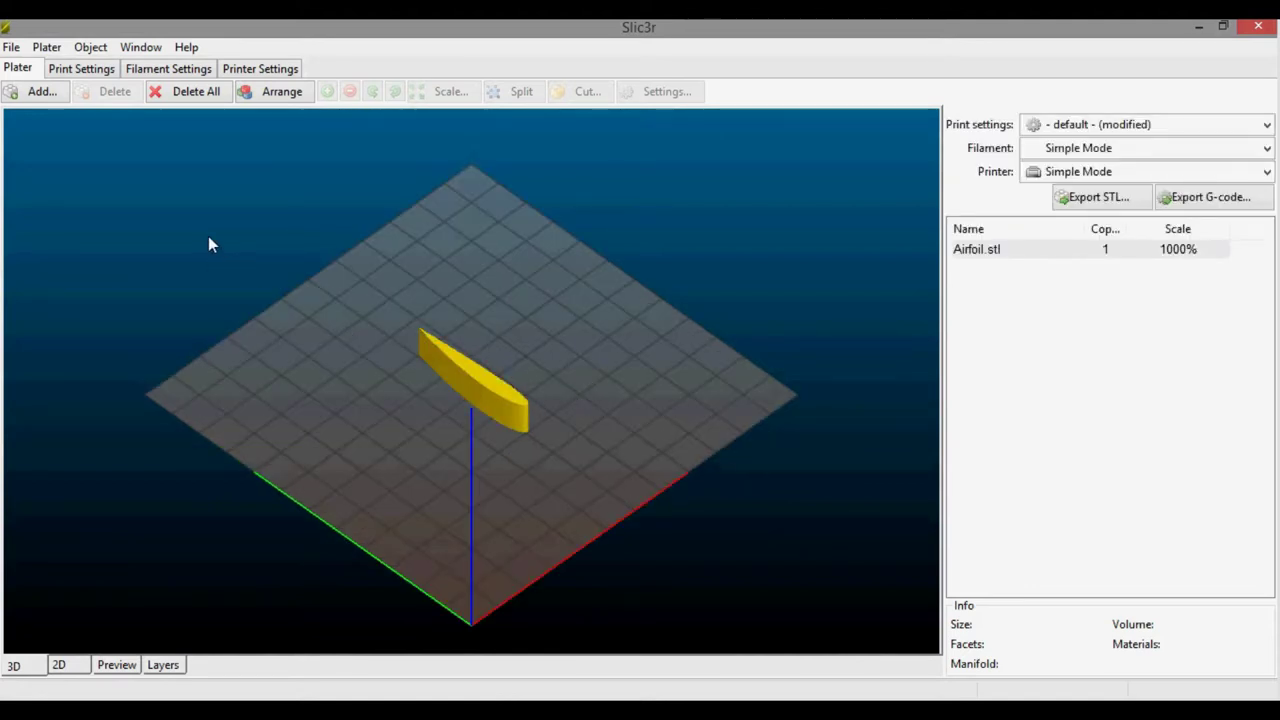
- Set a 6 mm brim width in Print Settings, with 20% honeycomb infill, and return to the Plater
left_click(80, 68)
mouse_move(228, 217)
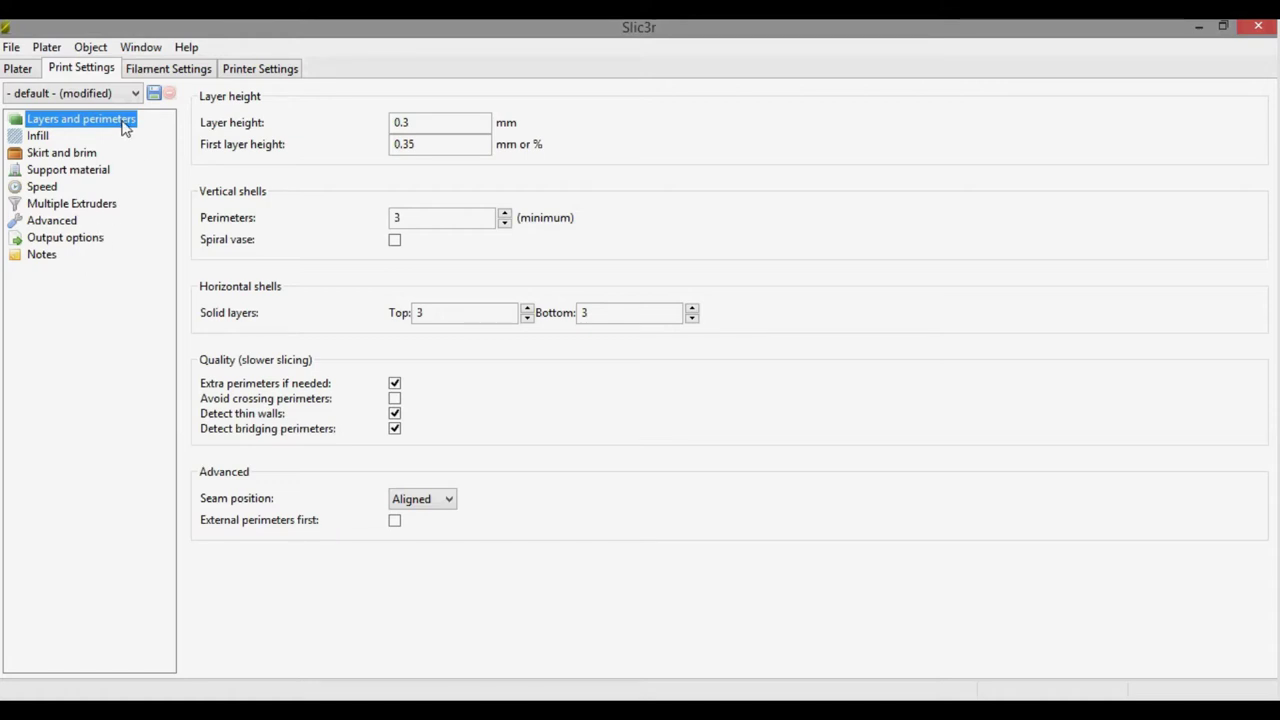
mouse_move(440, 122)
left_click(38, 137)
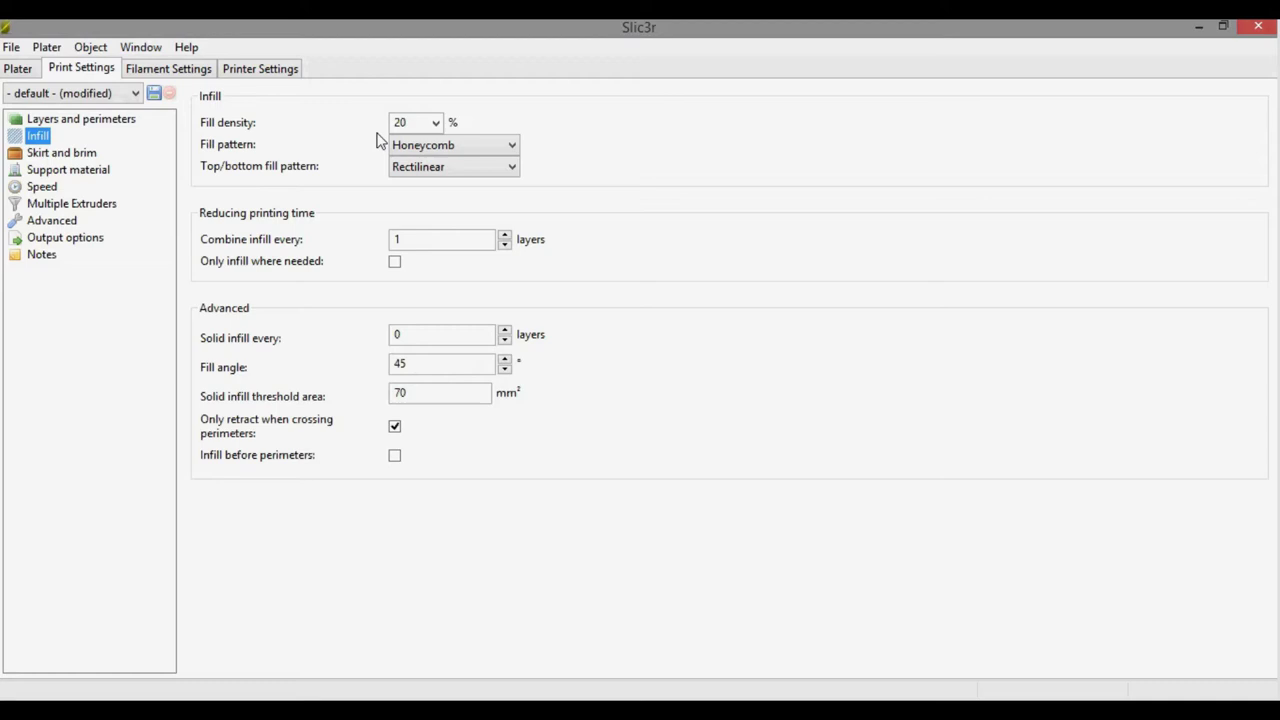
left_click(85, 155)
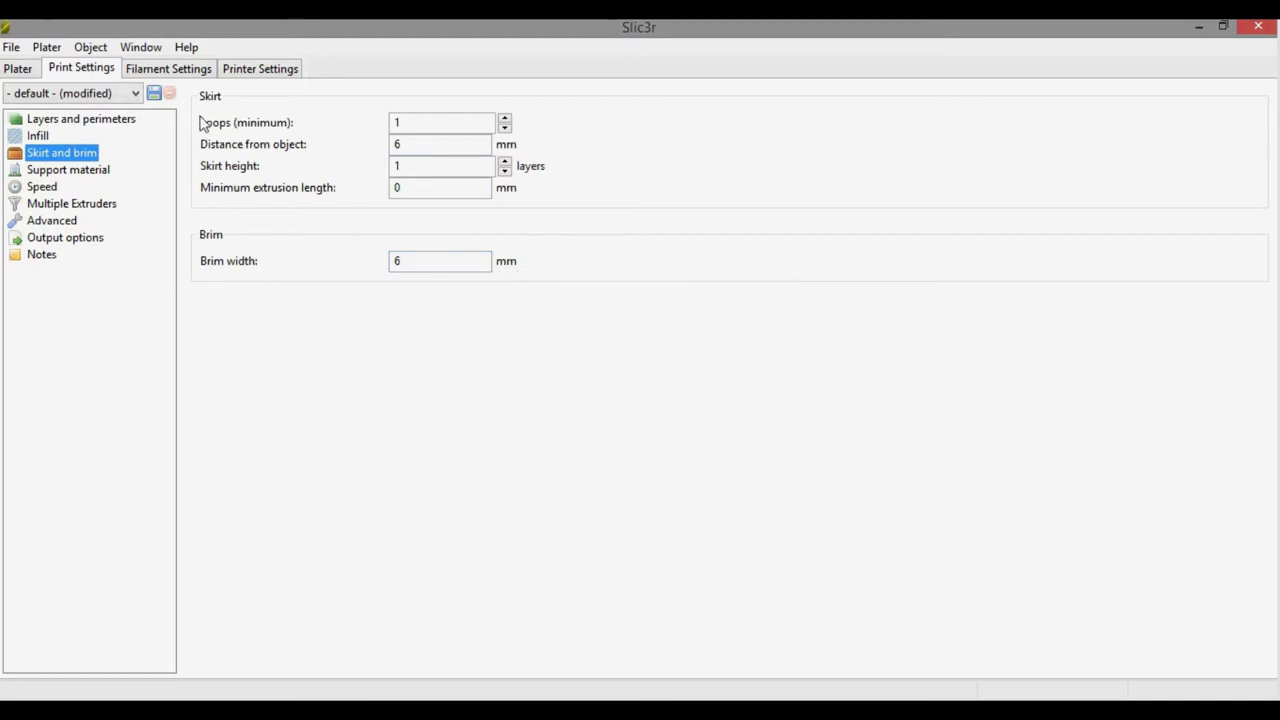
left_click(24, 68)
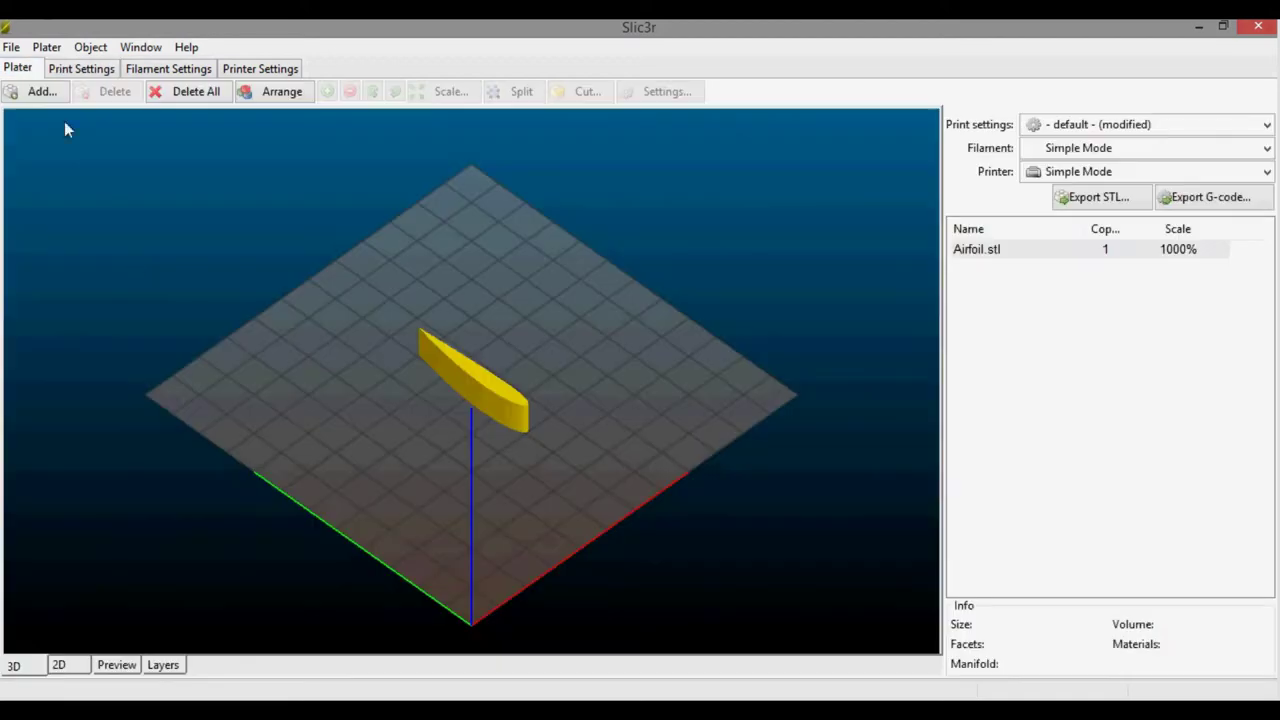
- Preview the slice layer by layer, confirming concentric brim loops around the airfoil's first layer
left_click(115, 665)
scroll(477, 399, "up", 3)
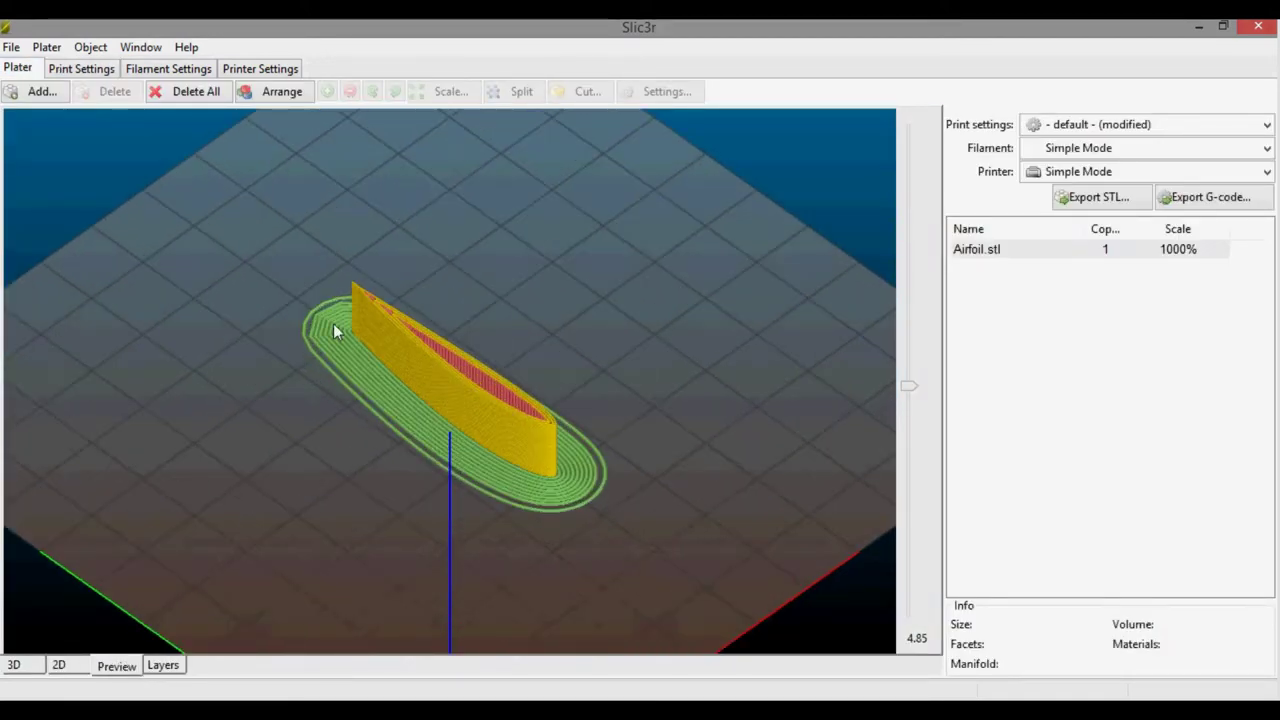
scroll(300, 324, "up", 2)
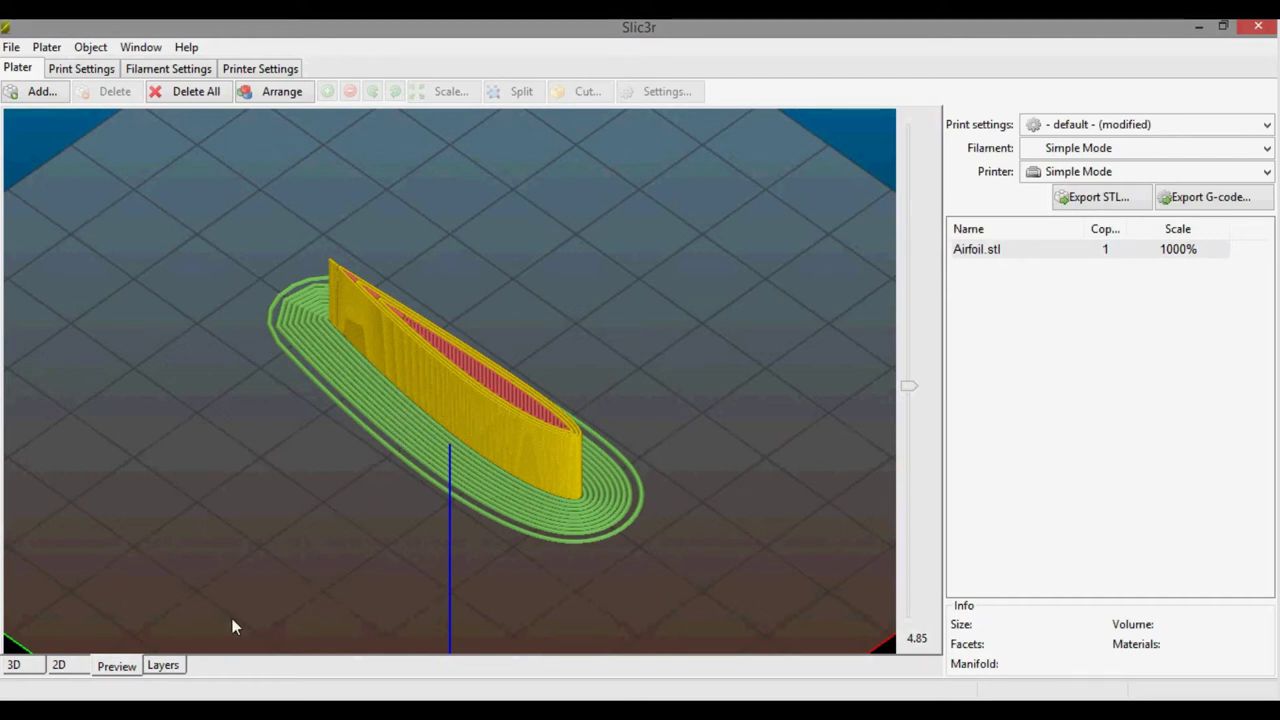
left_click(163, 665)
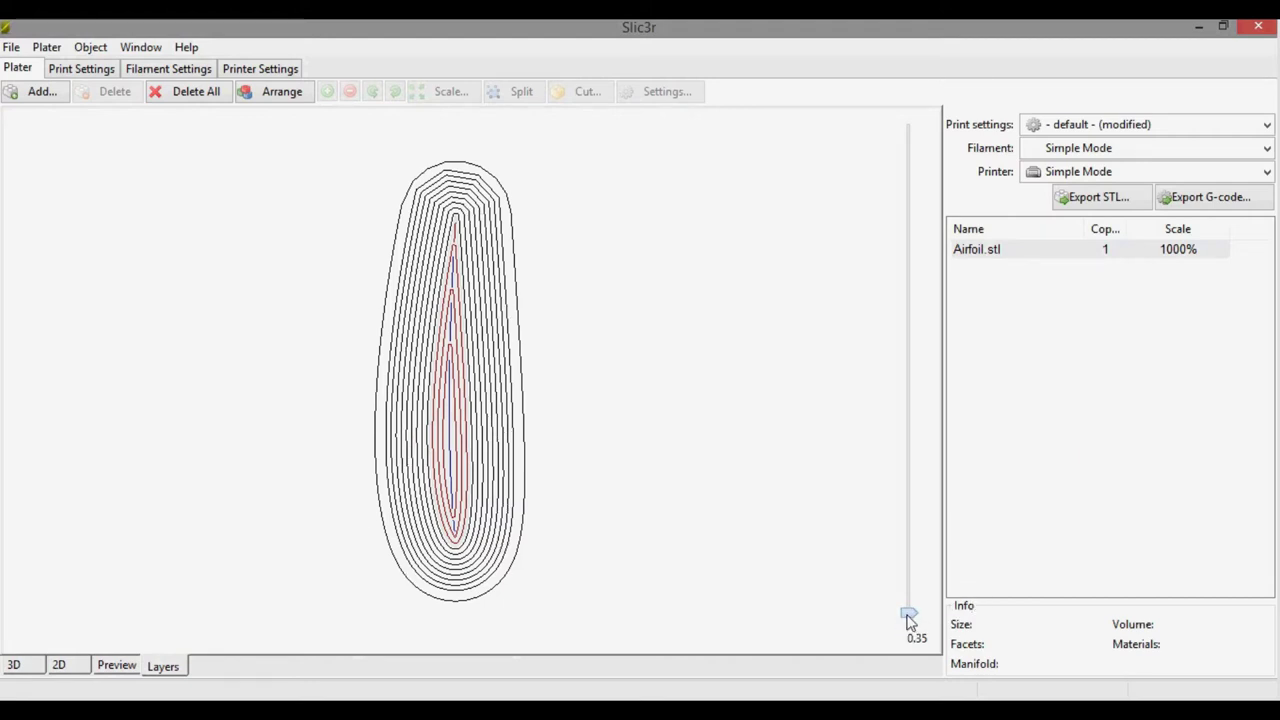
left_click_drag(909, 614, 906, 548)
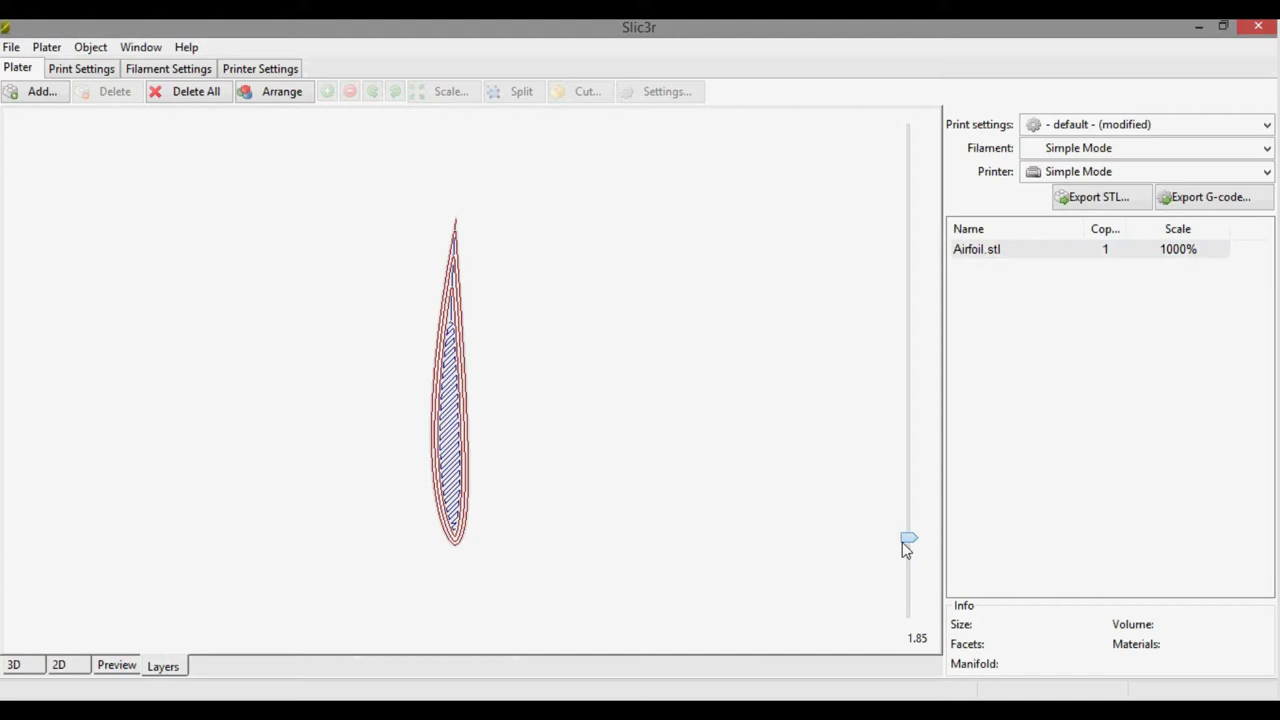
mouse_move(906, 494)
left_mouse_down()
mouse_move(908, 126)
mouse_move(916, 640)
left_mouse_up()
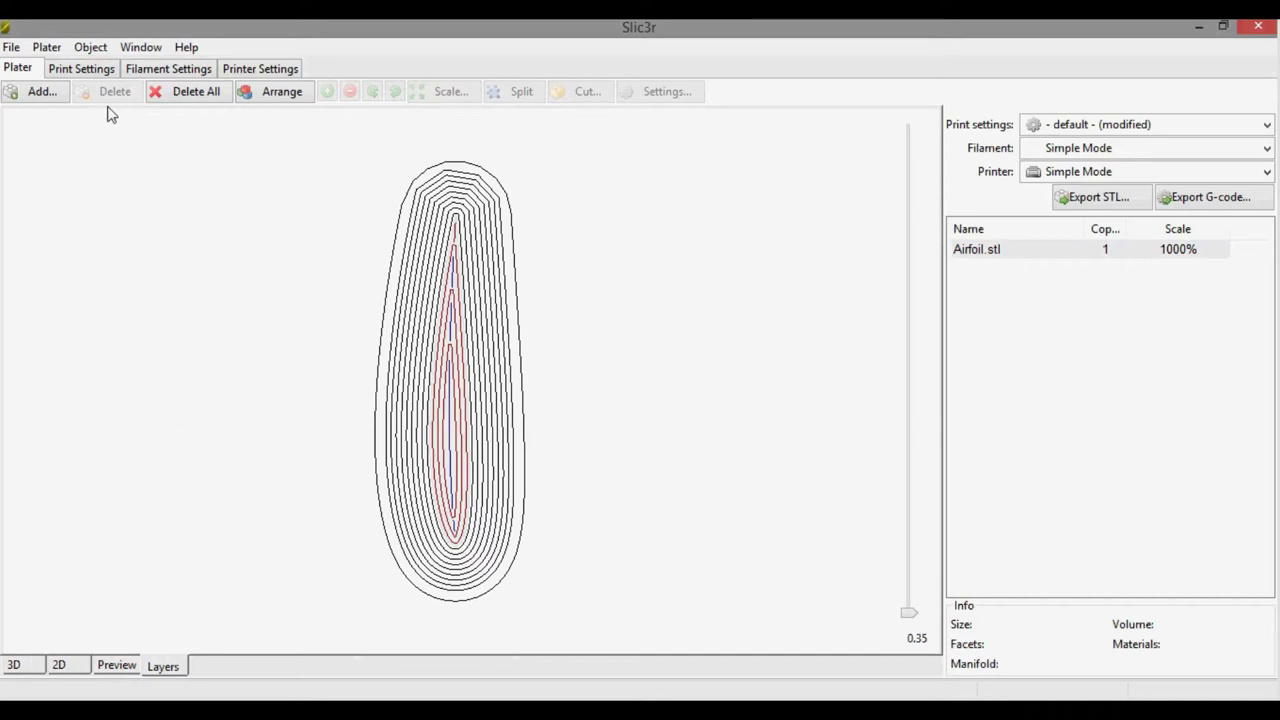
left_click(88, 70)
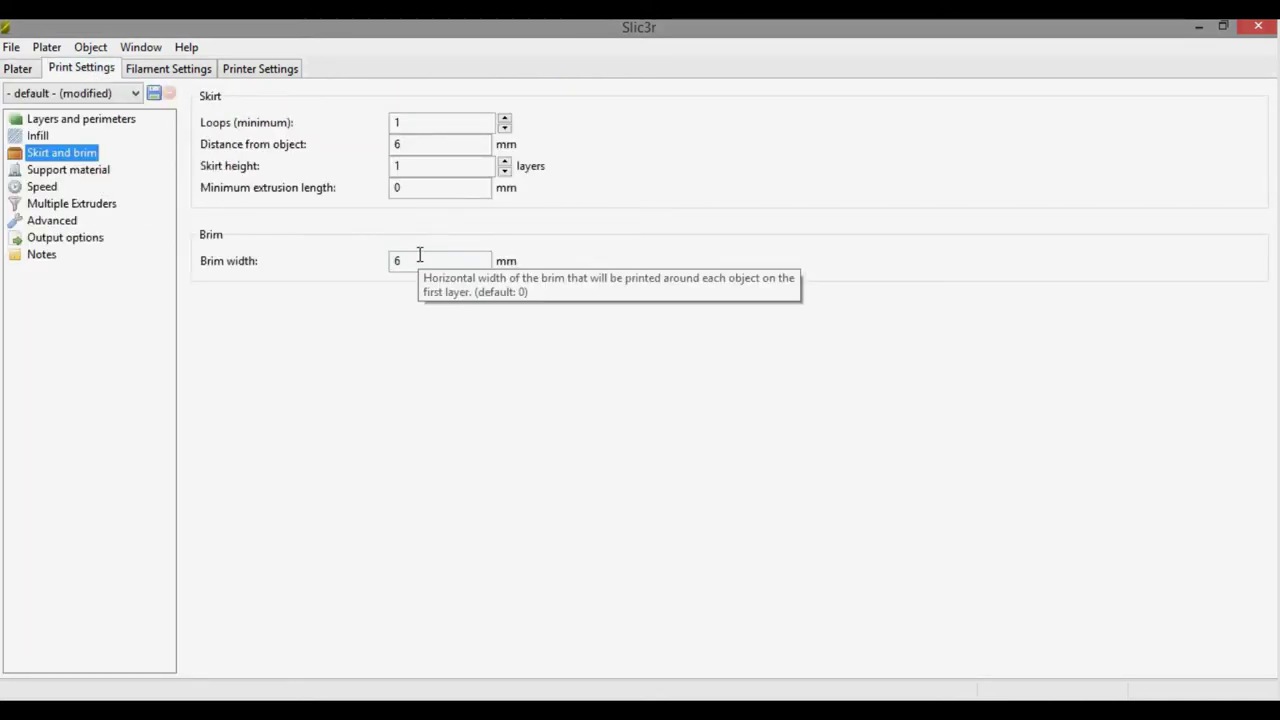
- Look over the Support material/raft page, then show the Speed page (60/80/130/30 mm/s)
left_click(71, 172)
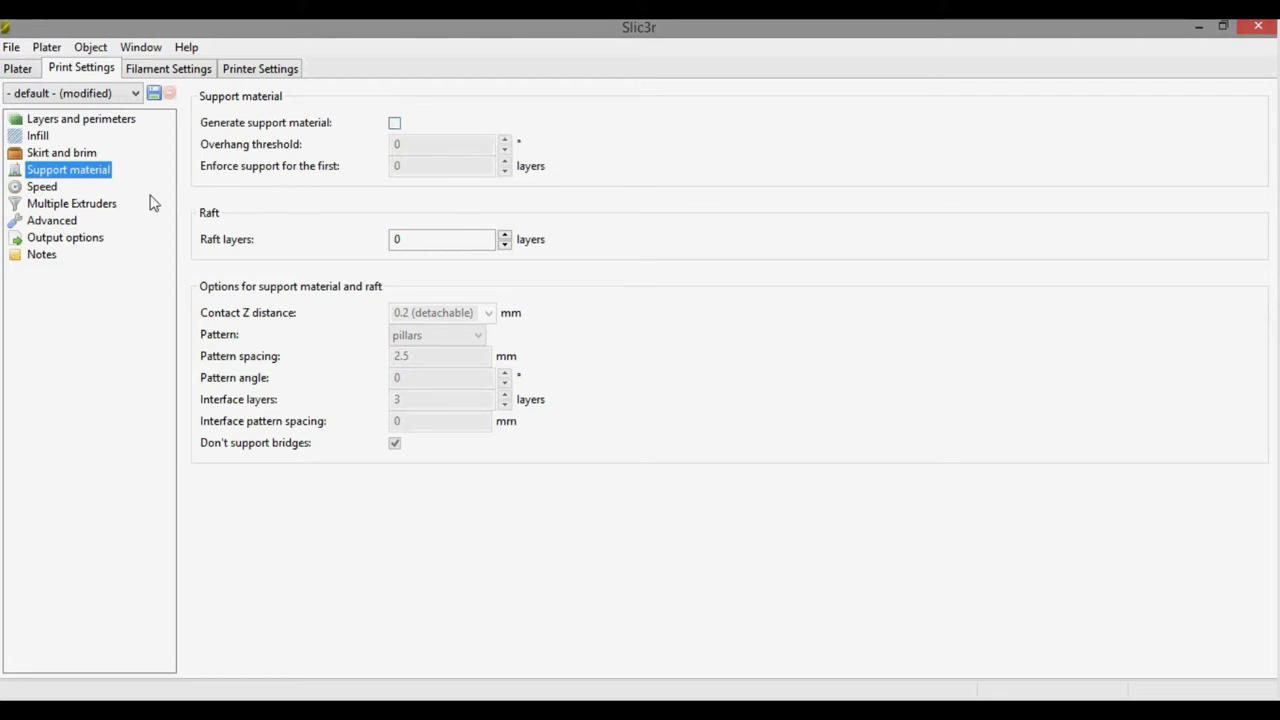
left_click(45, 188)
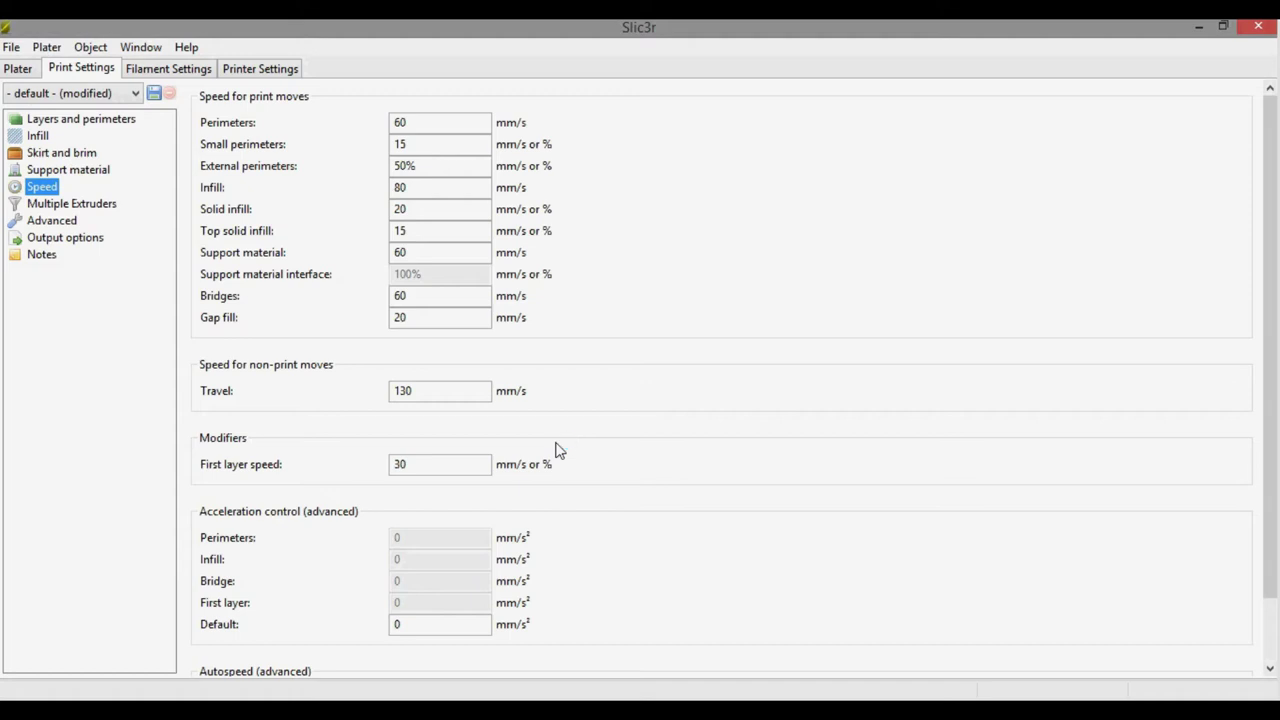
- Browse the remaining Print Settings pages, then show the filament settings: 1.75 mm, 200/195 °C
left_click(440, 464)
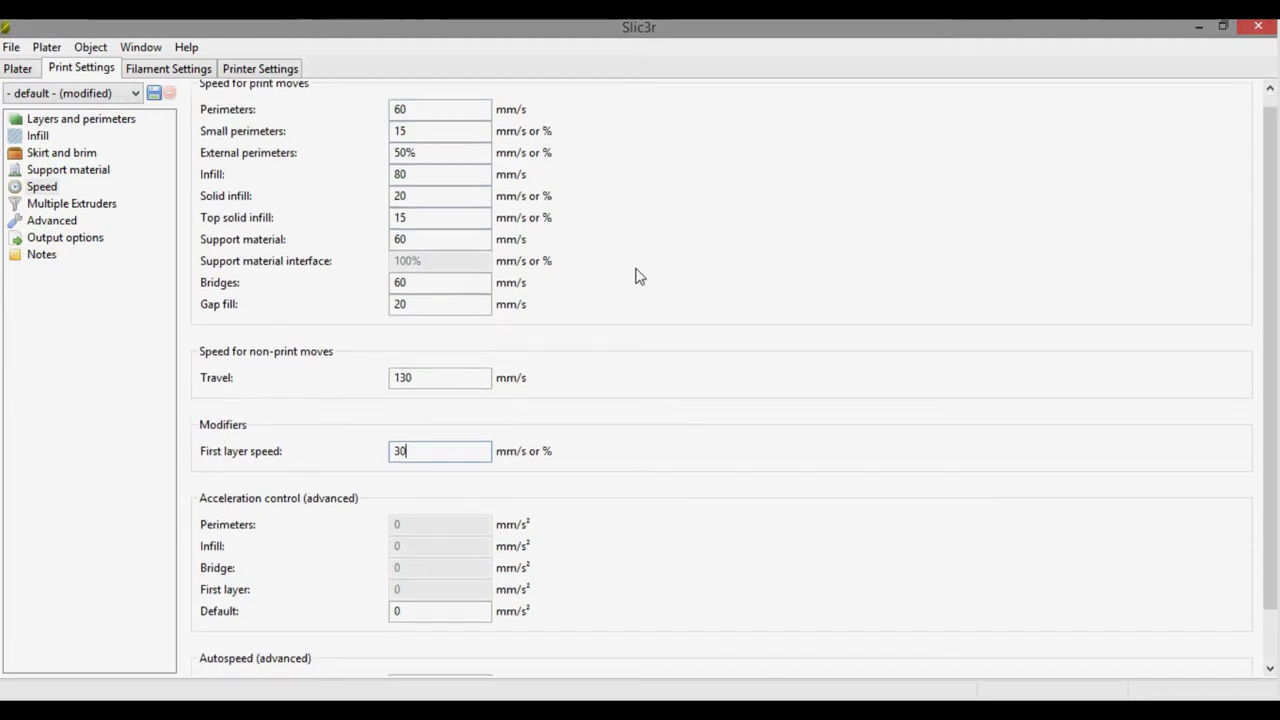
left_click(71, 205)
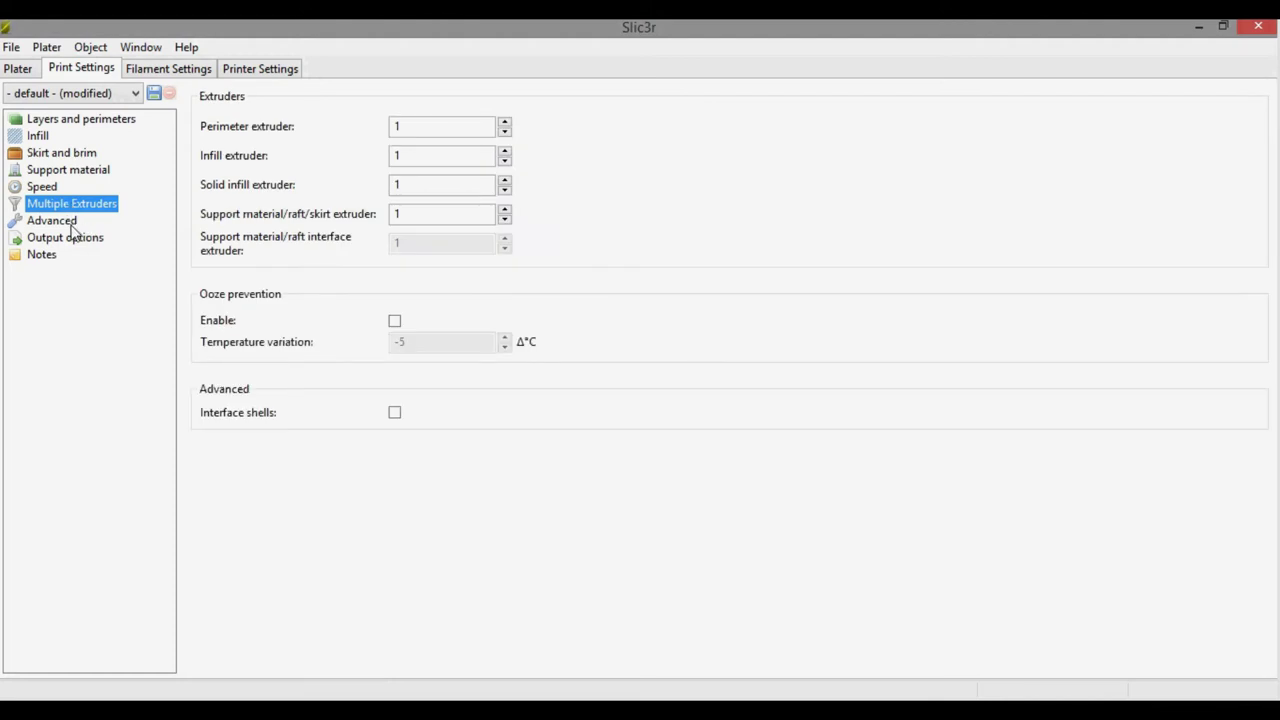
left_click(60, 221)
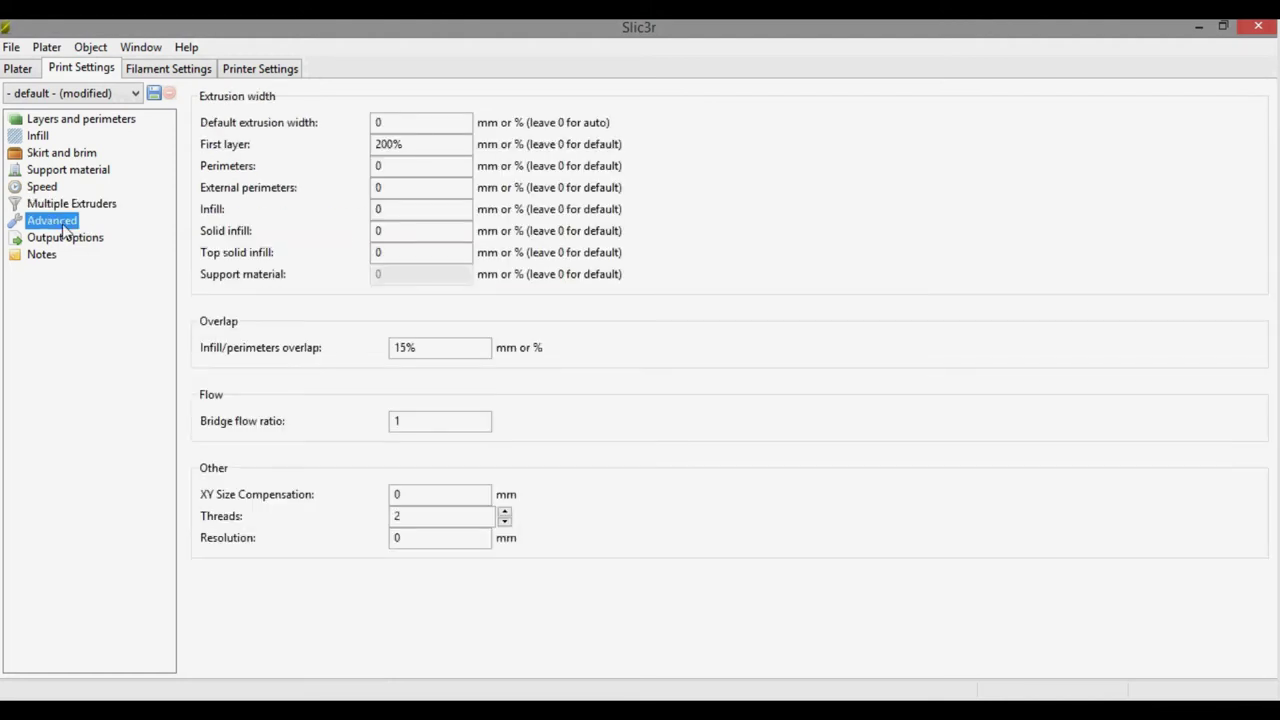
left_click(84, 242)
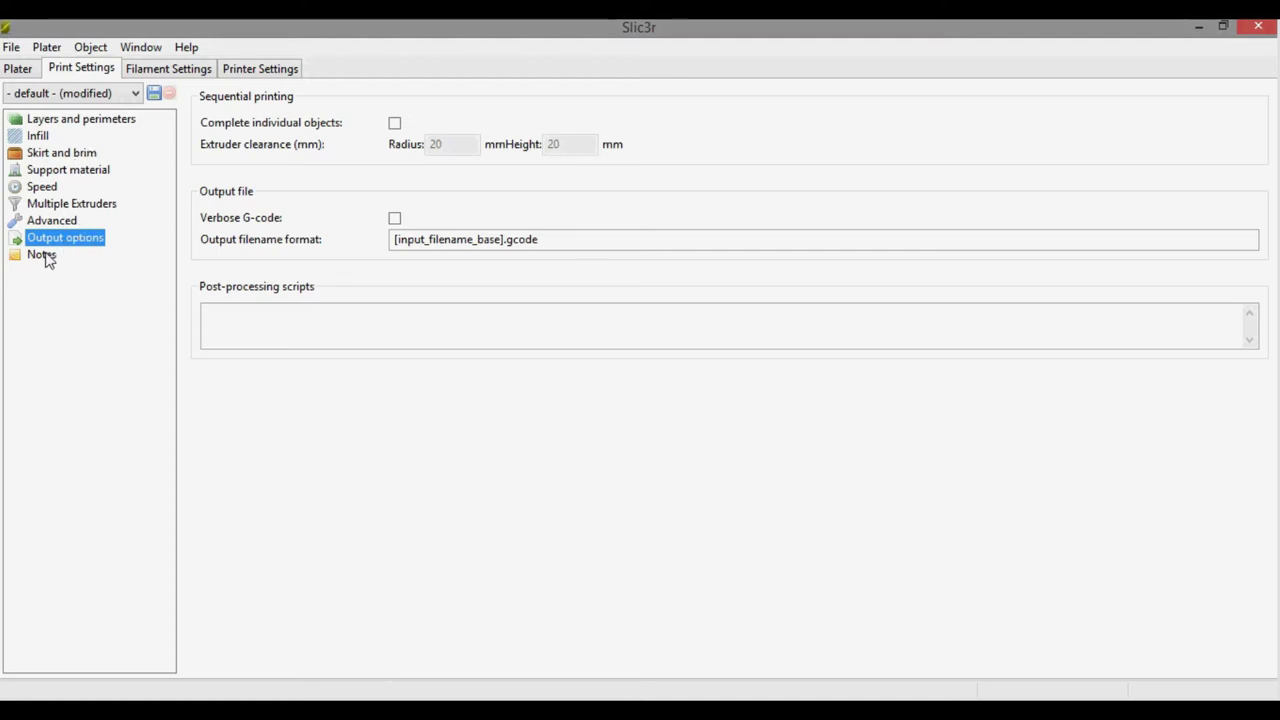
left_click(46, 257)
left_click(50, 190)
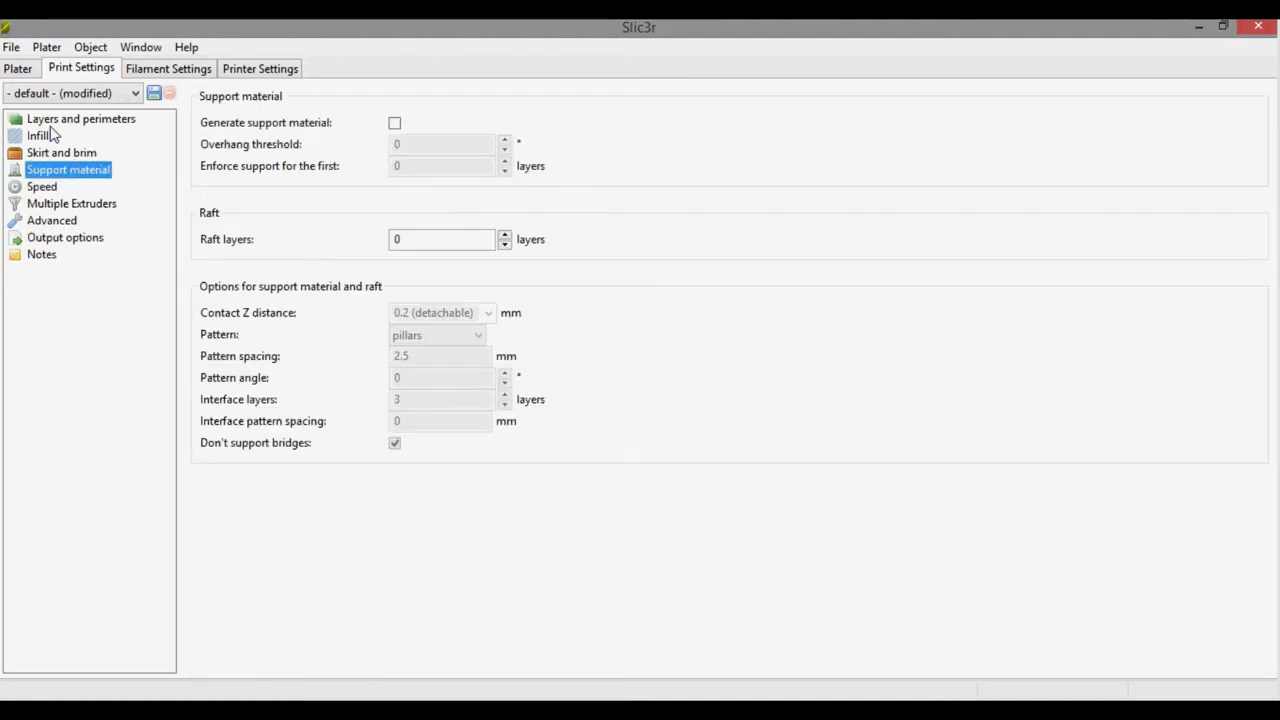
left_click(47, 121)
left_click(149, 70)
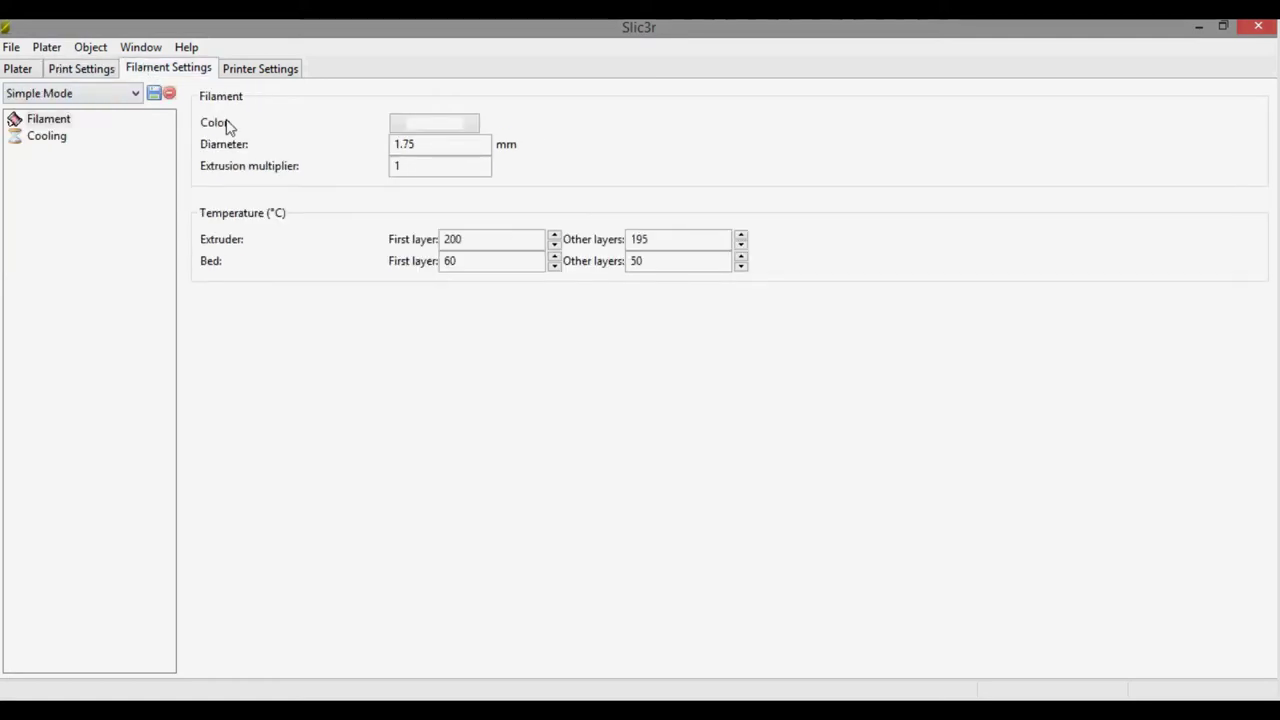
- Review the filament diameter and fan cooling settings
left_click(429, 146)
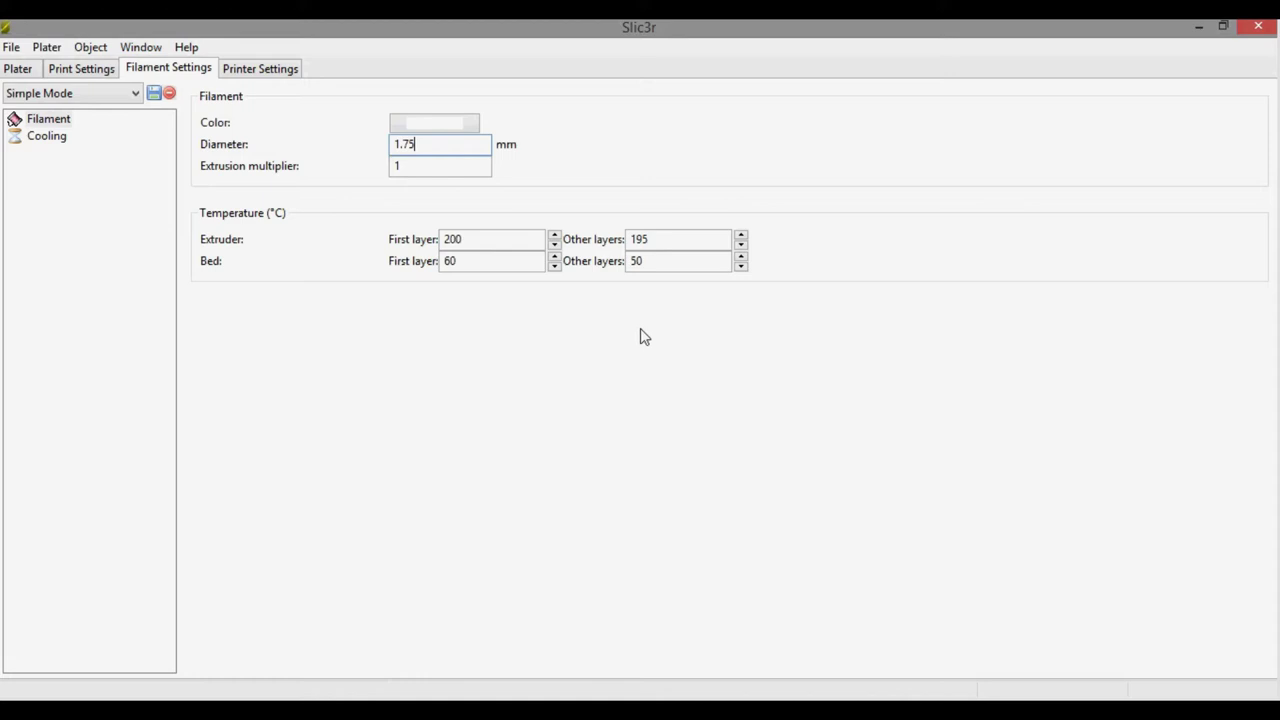
left_click(45, 137)
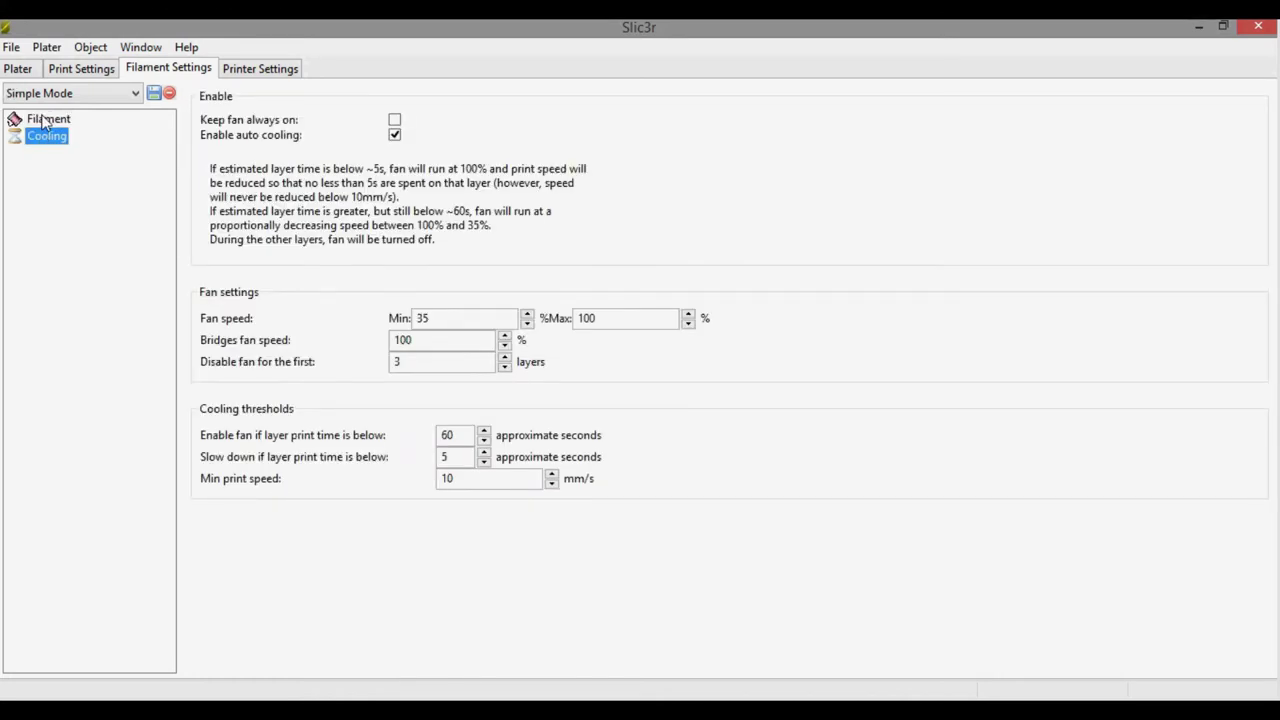
left_click(43, 122)
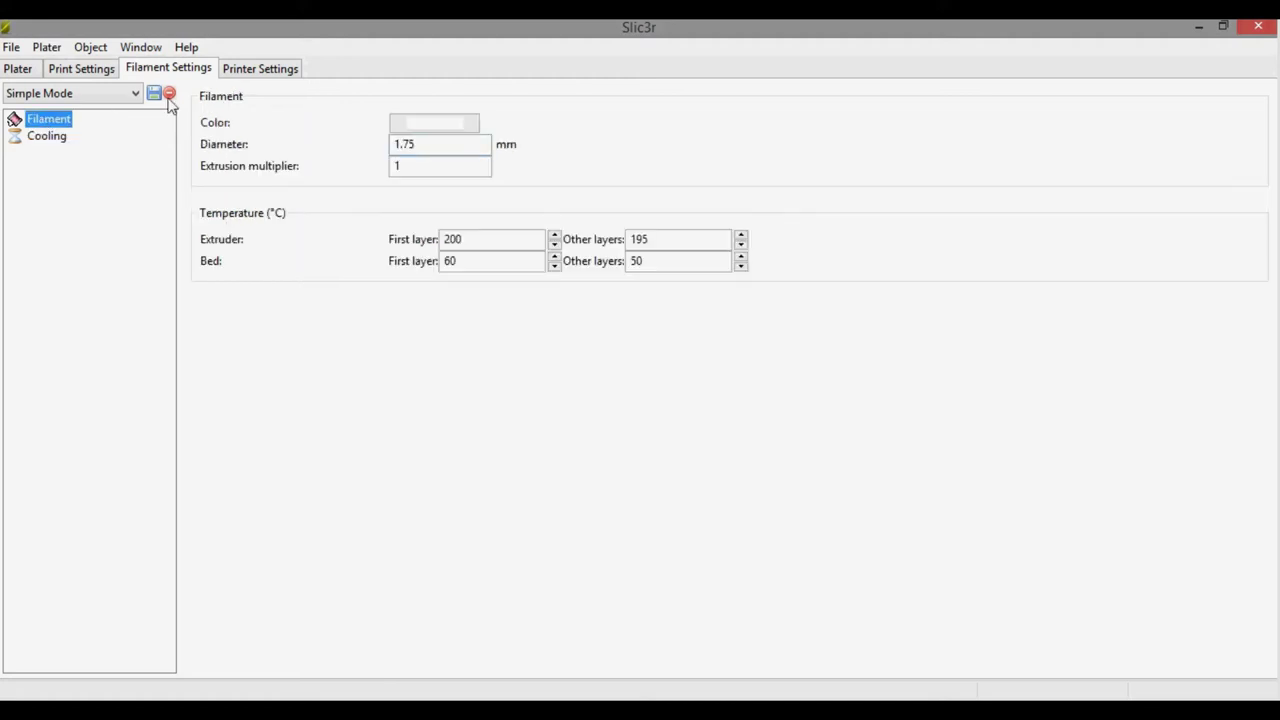
- Confirm the 120 × 120 mm bed shape in Printer Settings and return to the build plate
left_click(250, 76)
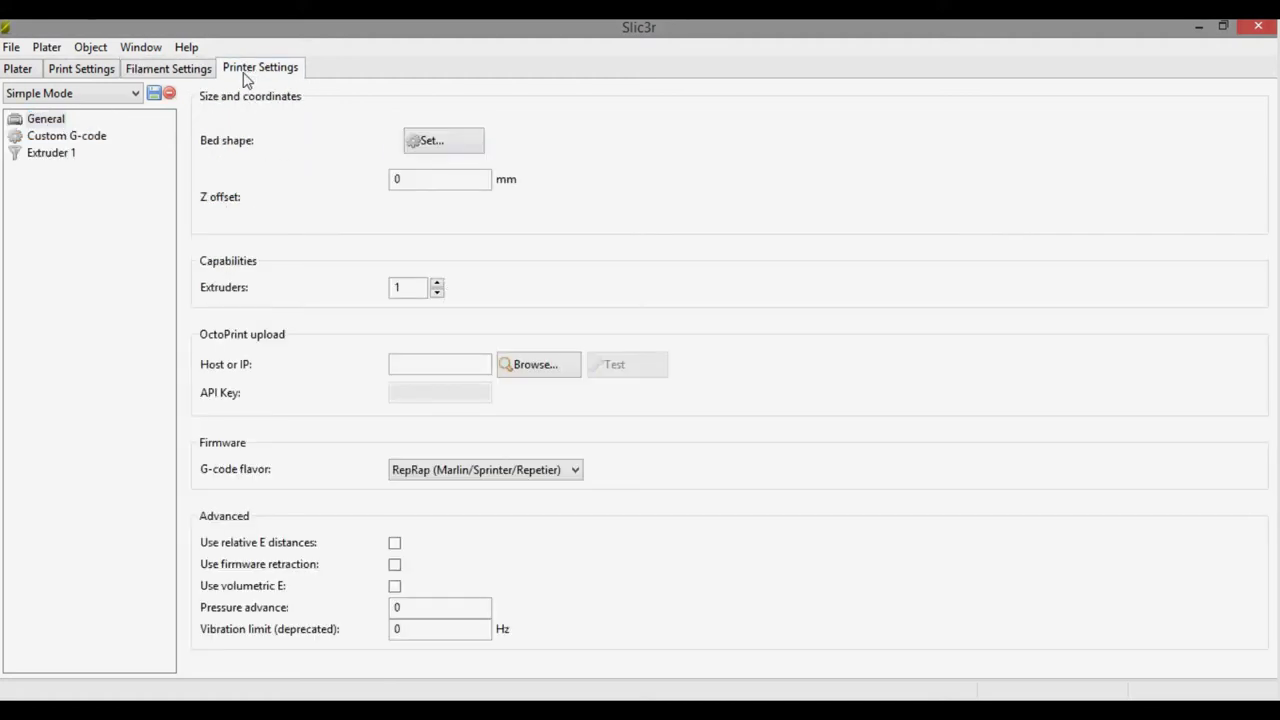
left_click(437, 143)
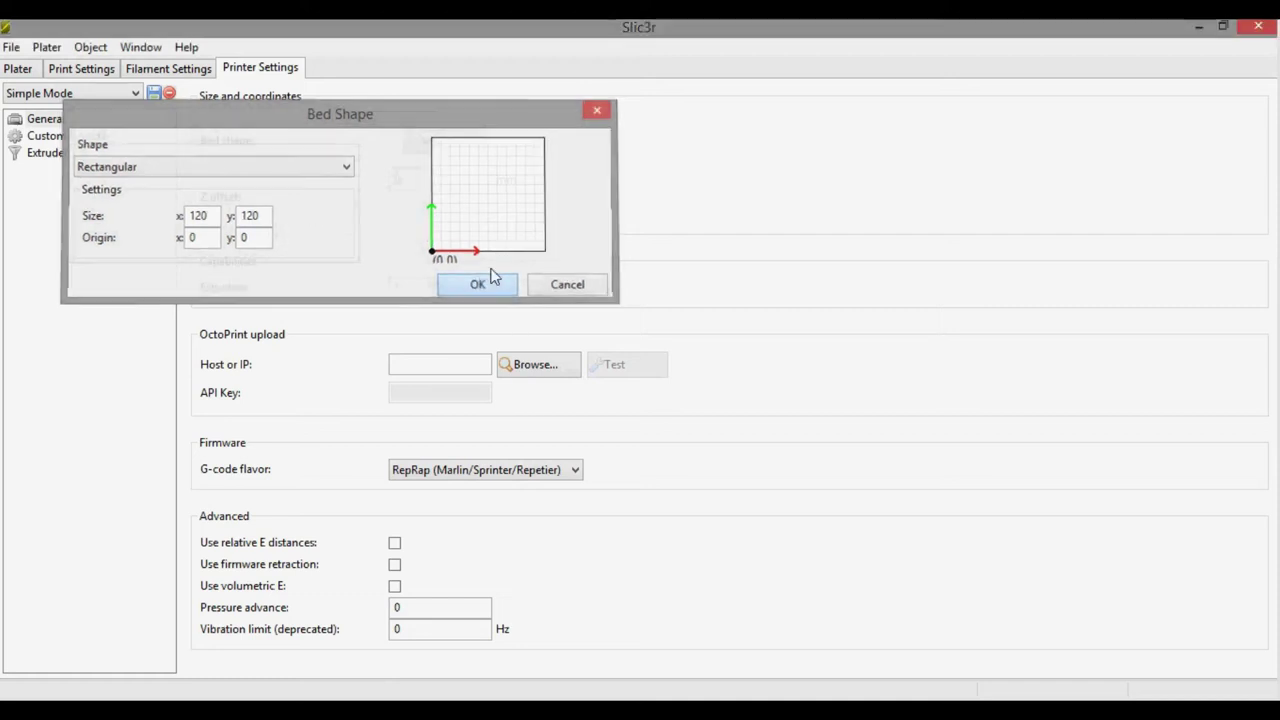
left_click(492, 283)
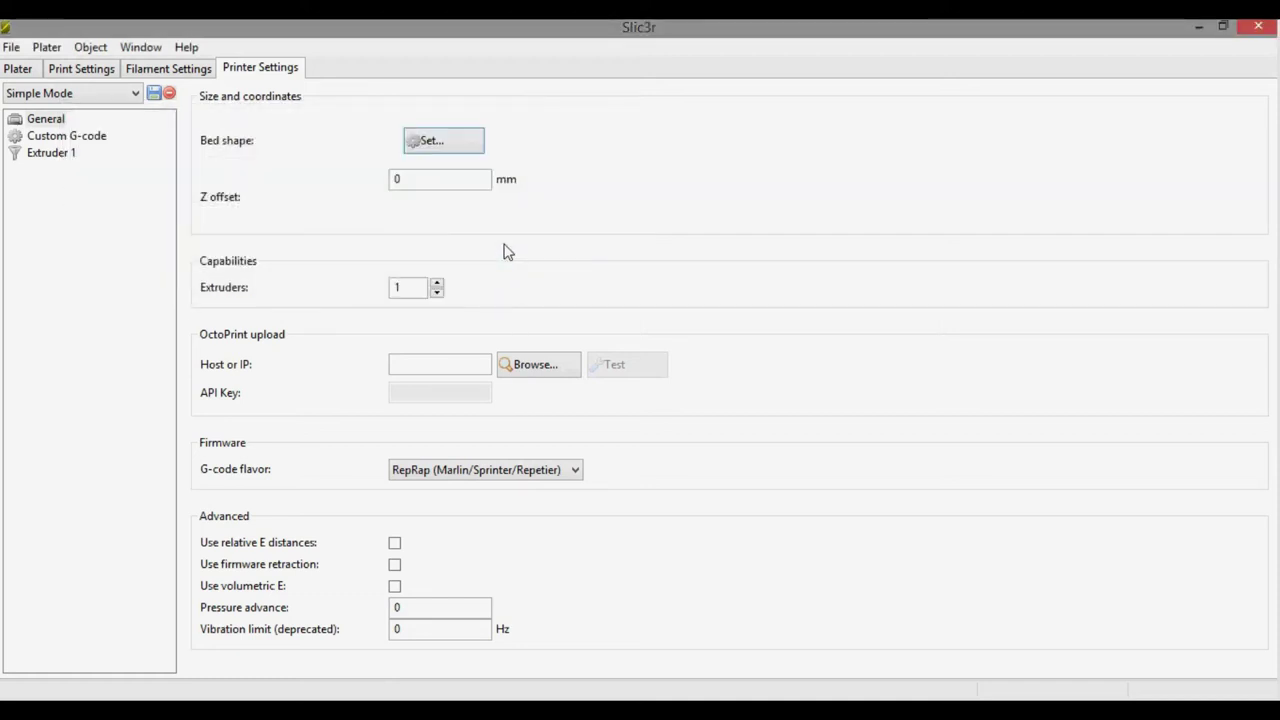
left_click(18, 68)
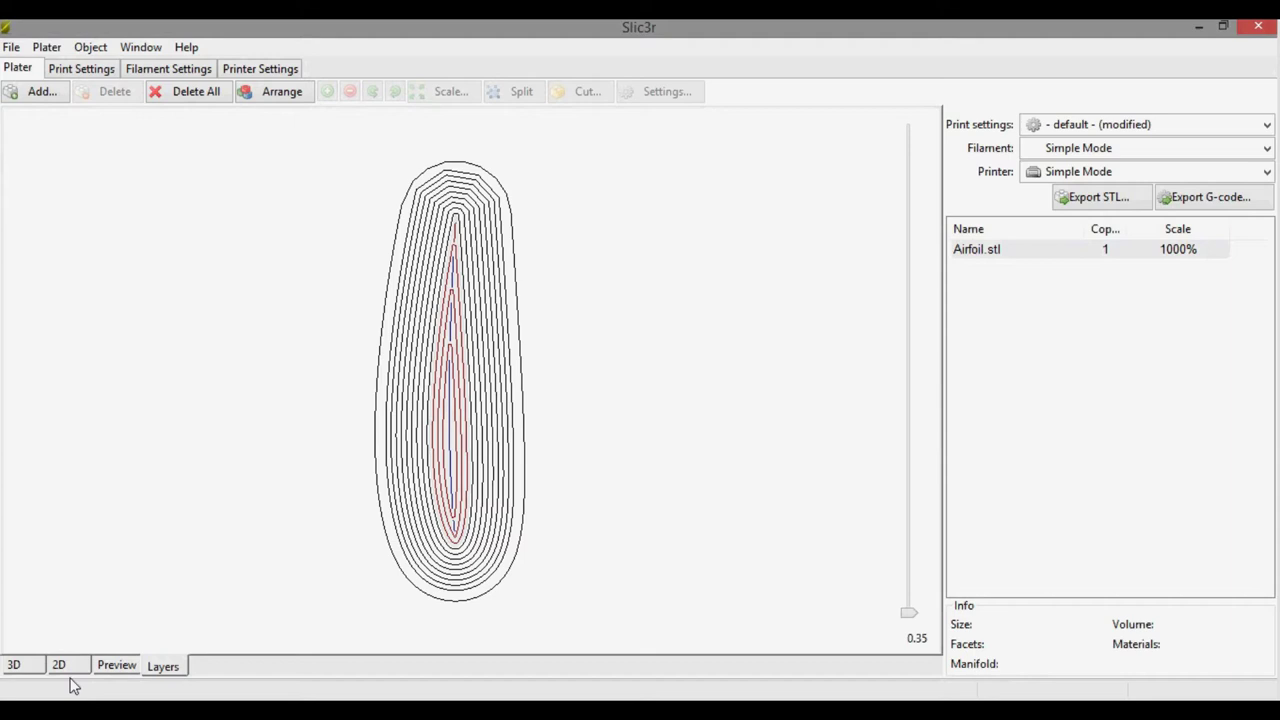
- Tilt the toolpath preview and save the G-code as Airfoil.gcode in the 3D_Printer folder
left_click(104, 667)
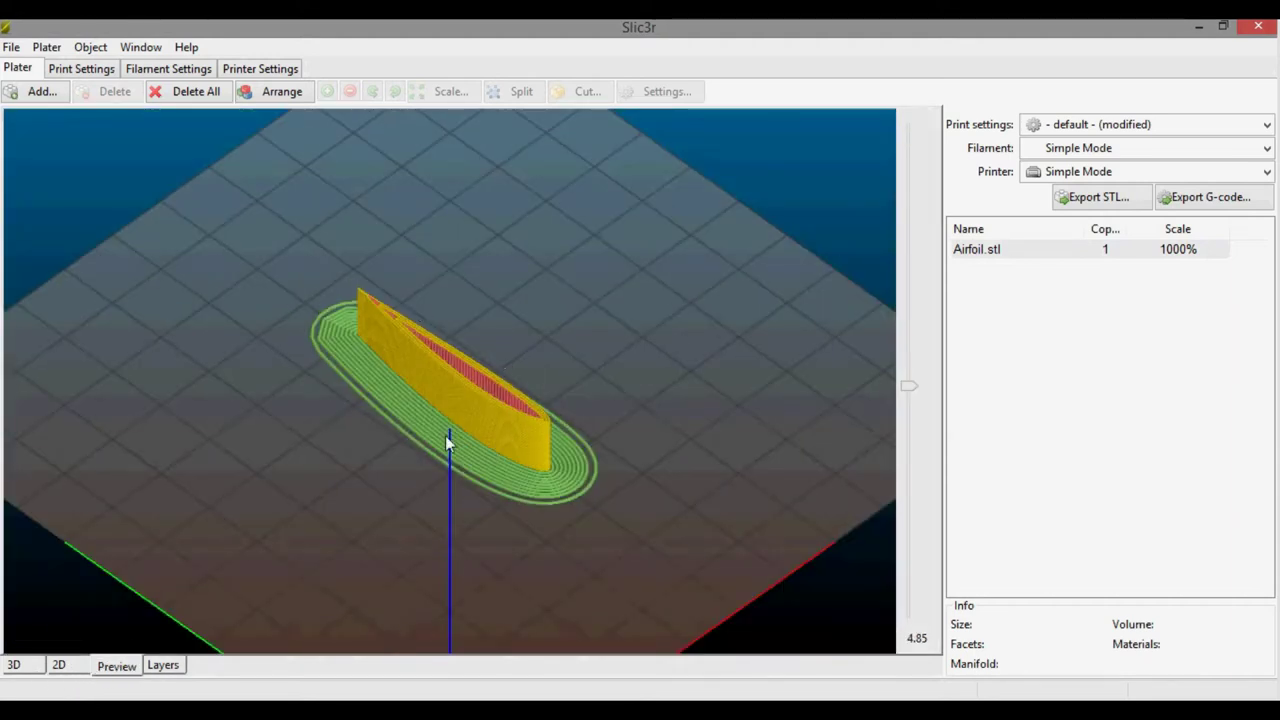
left_click_drag(524, 393, 595, 255)
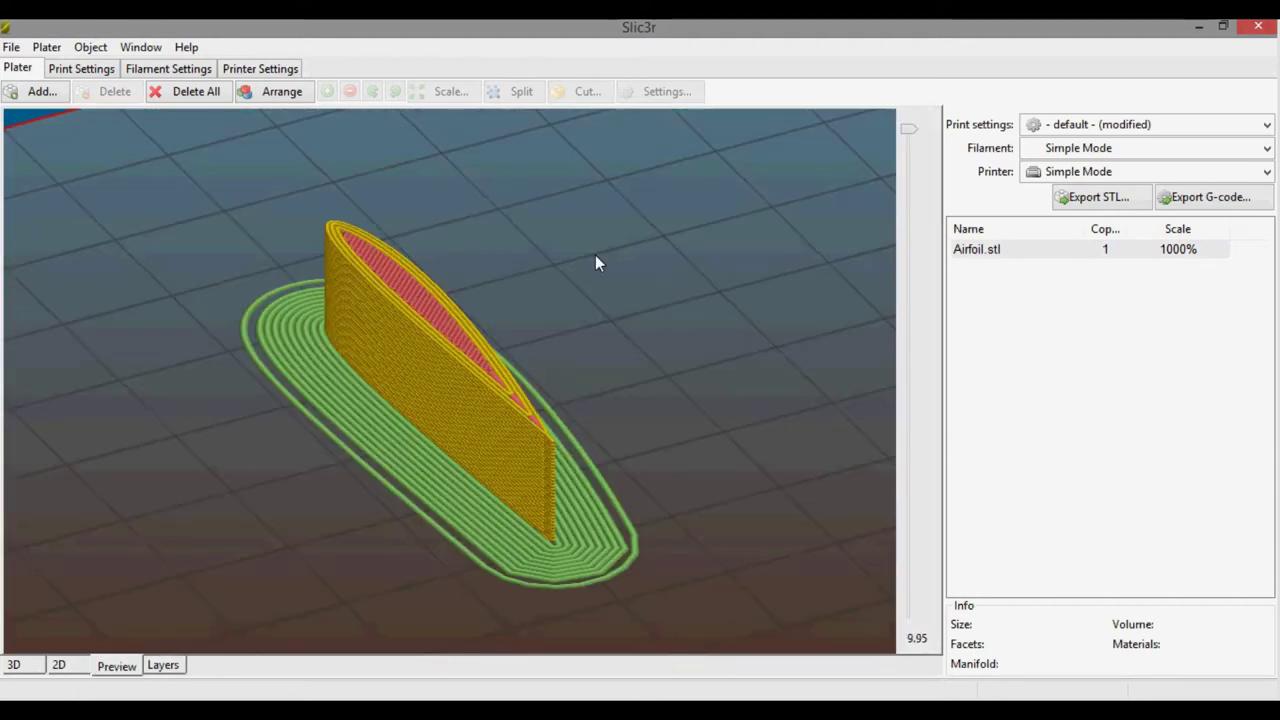
left_click(1208, 203)
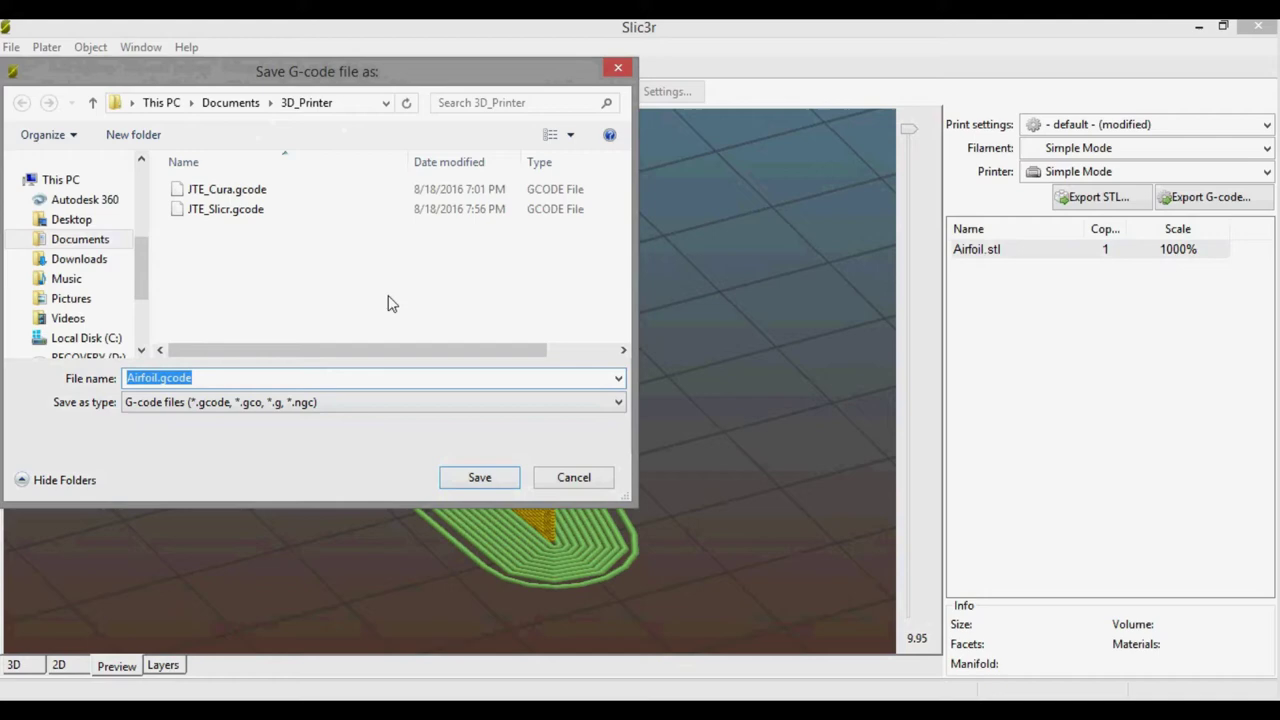
left_click(486, 477)
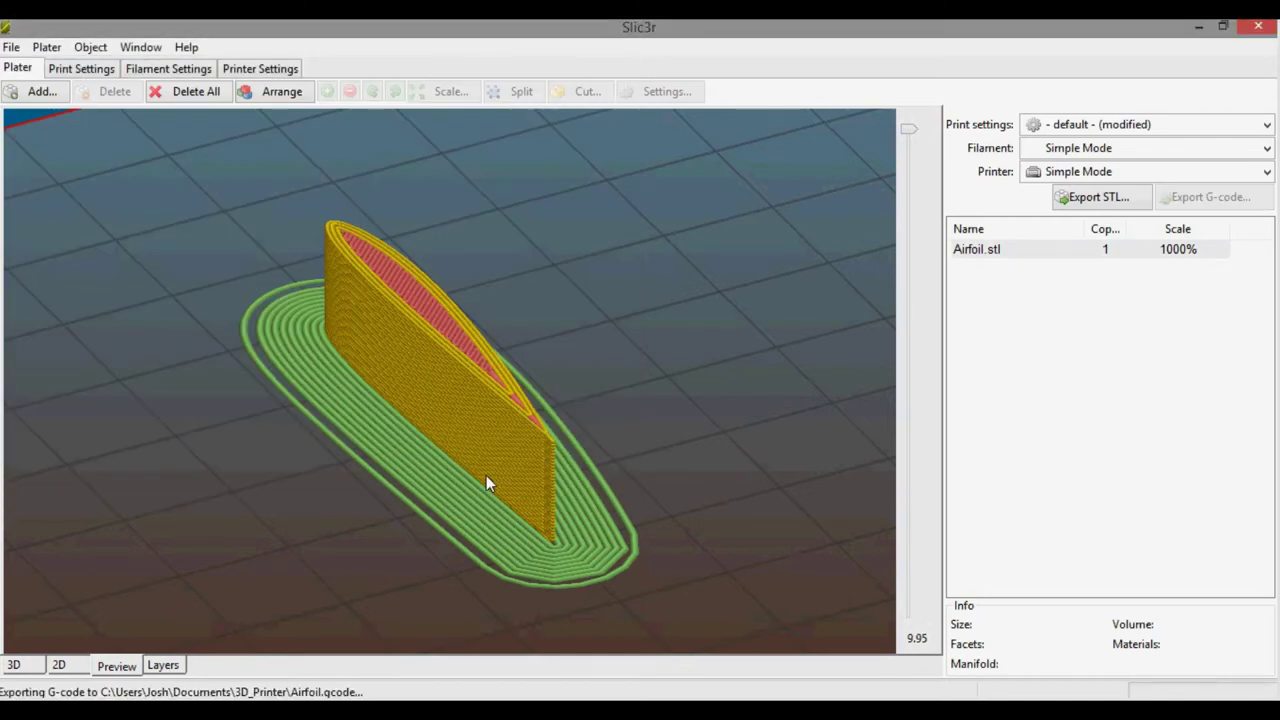
left_click(492, 445)
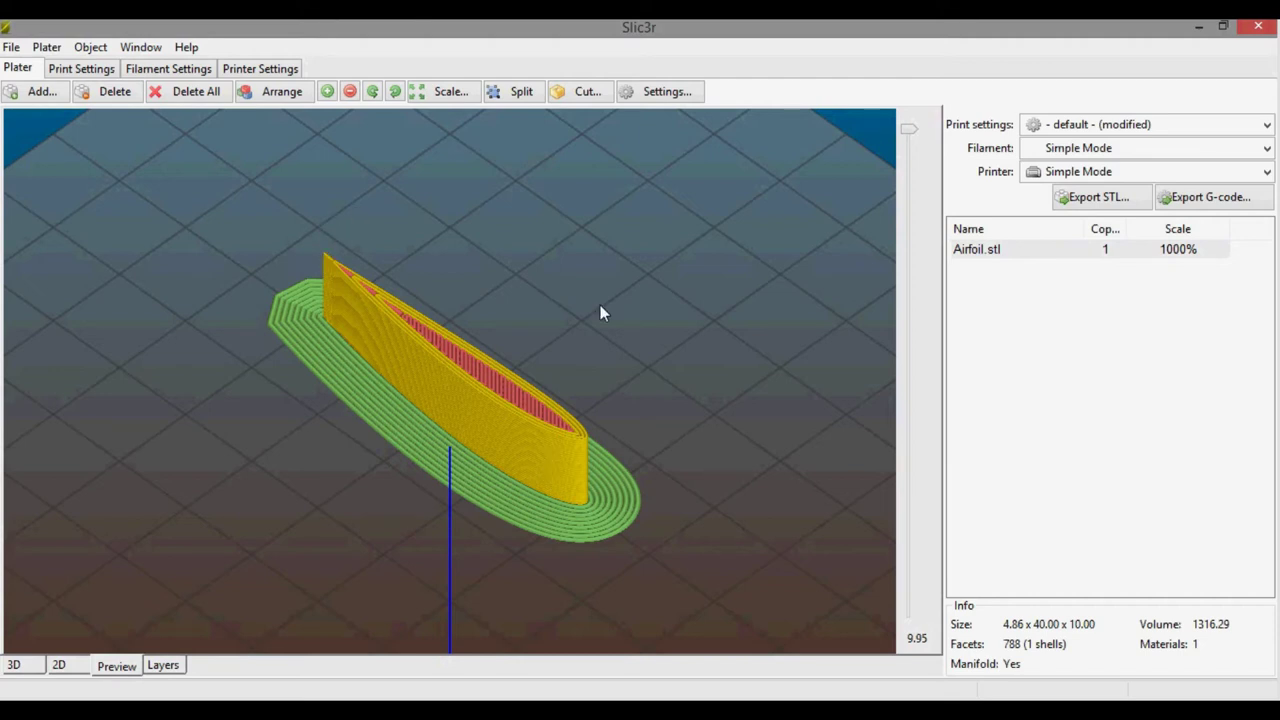
- Drag the layer slider down to the 0.35 mm first layer with its brim loops
left_click_drag(908, 128, 920, 645)
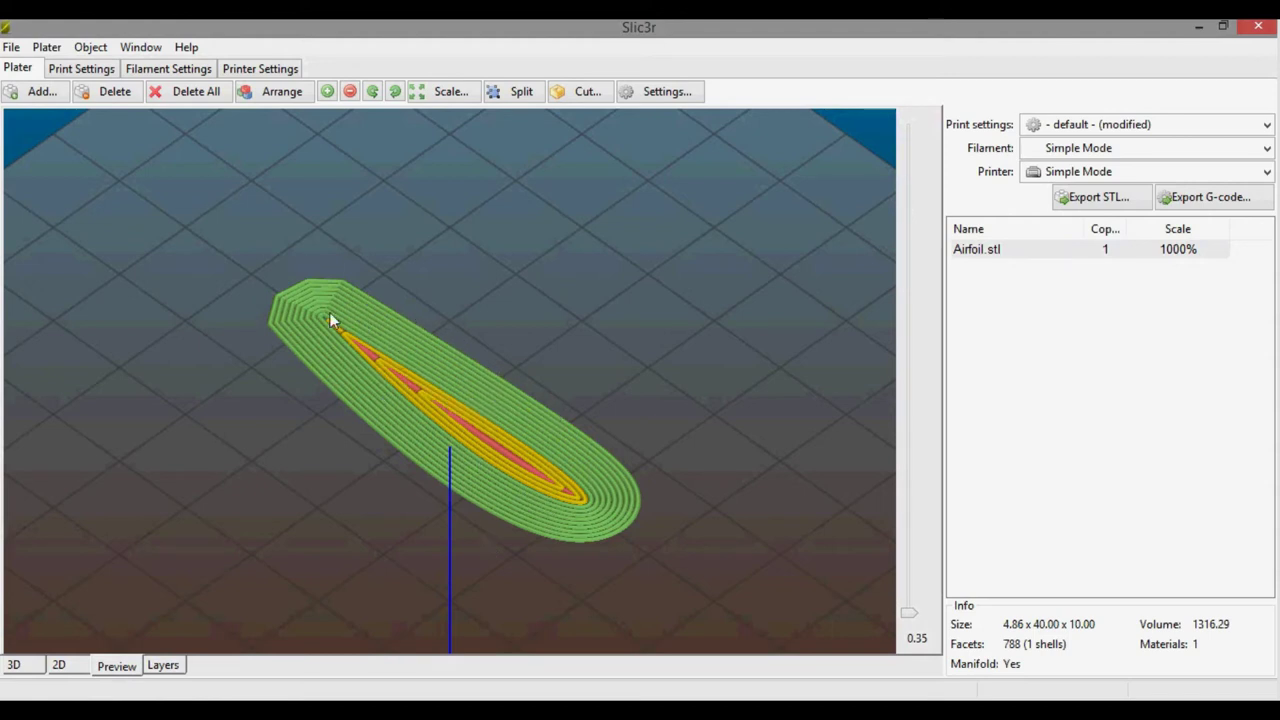
- Adjust the skirt distance and height under Skirt and brim, then check the preview
left_click(82, 72)
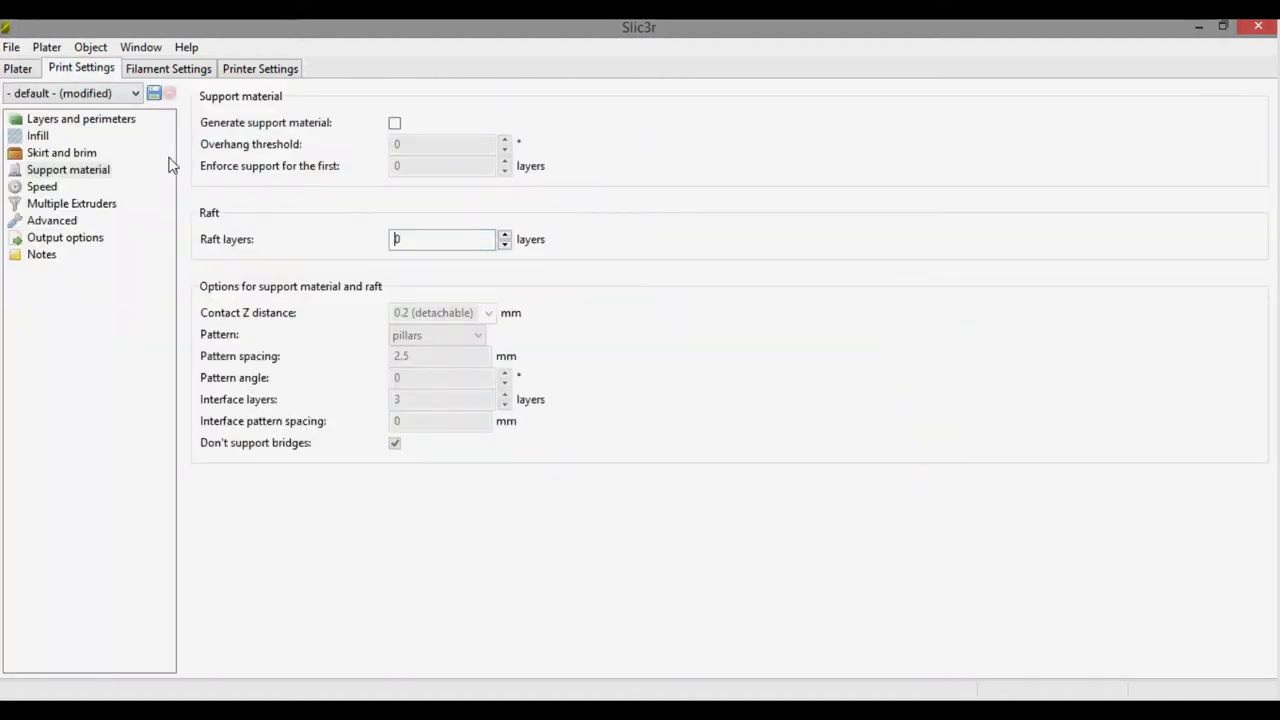
left_click(78, 155)
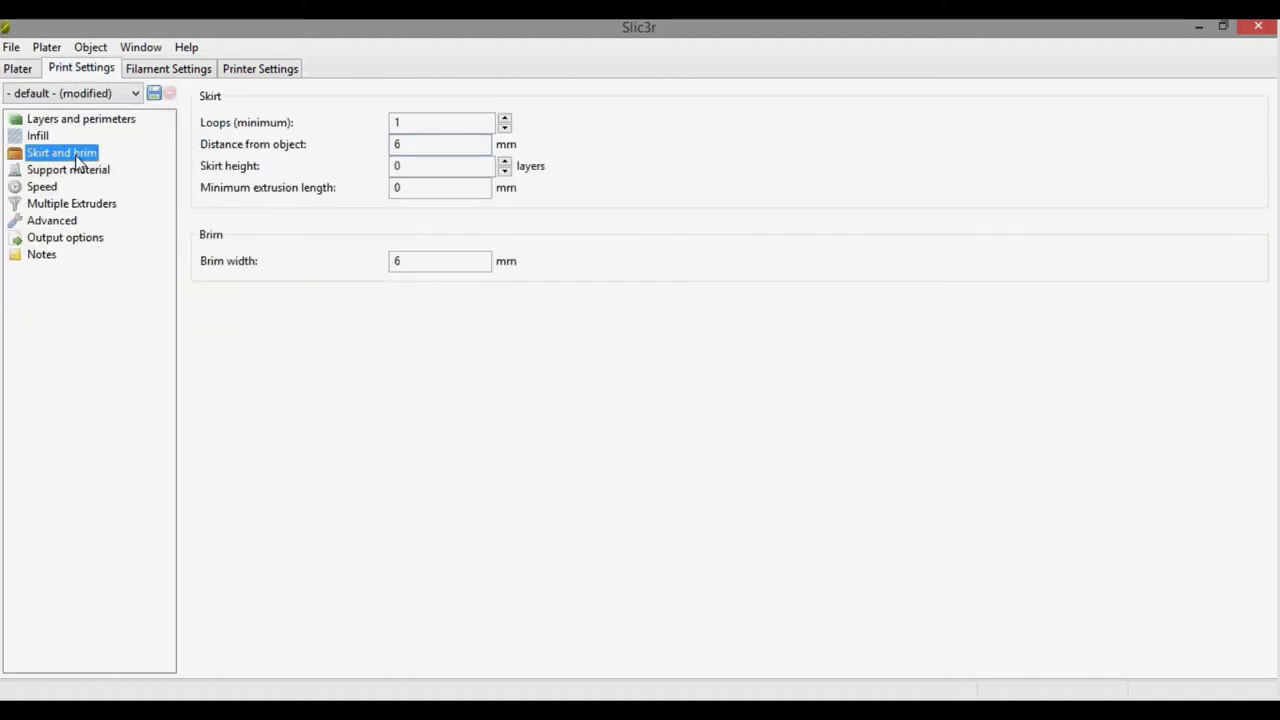
left_click(393, 147)
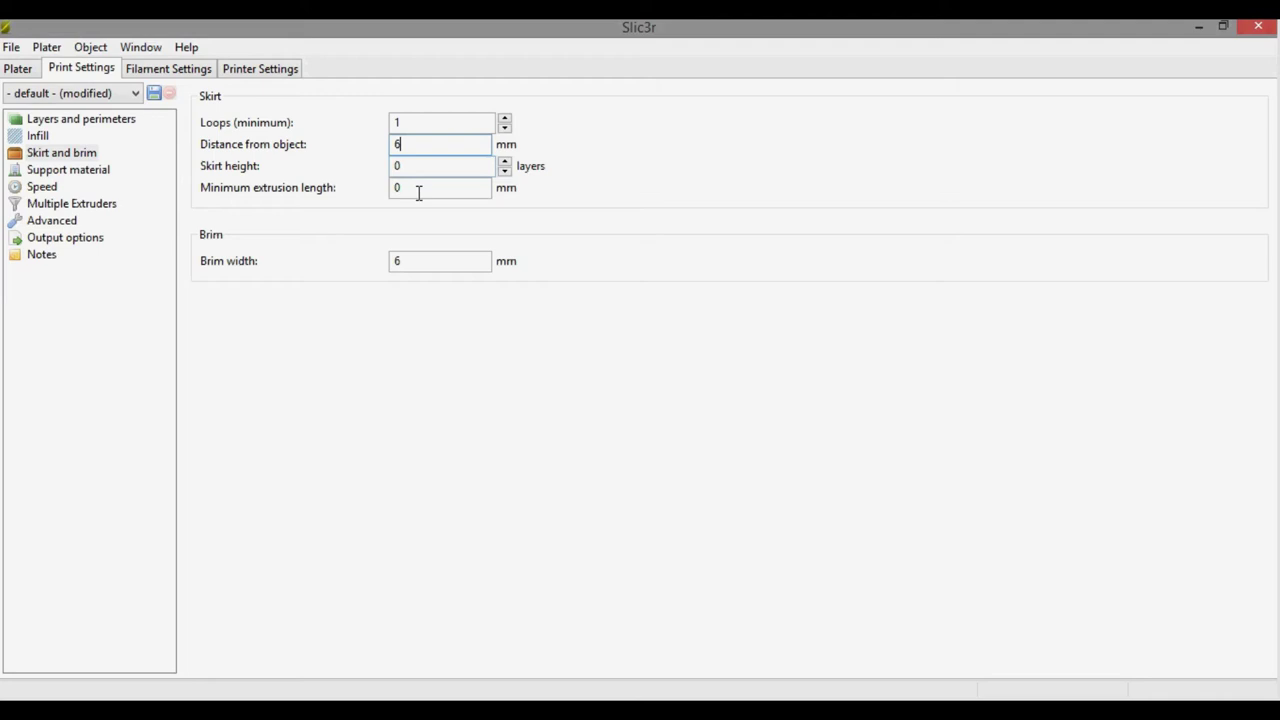
type("4")
left_click(504, 166)
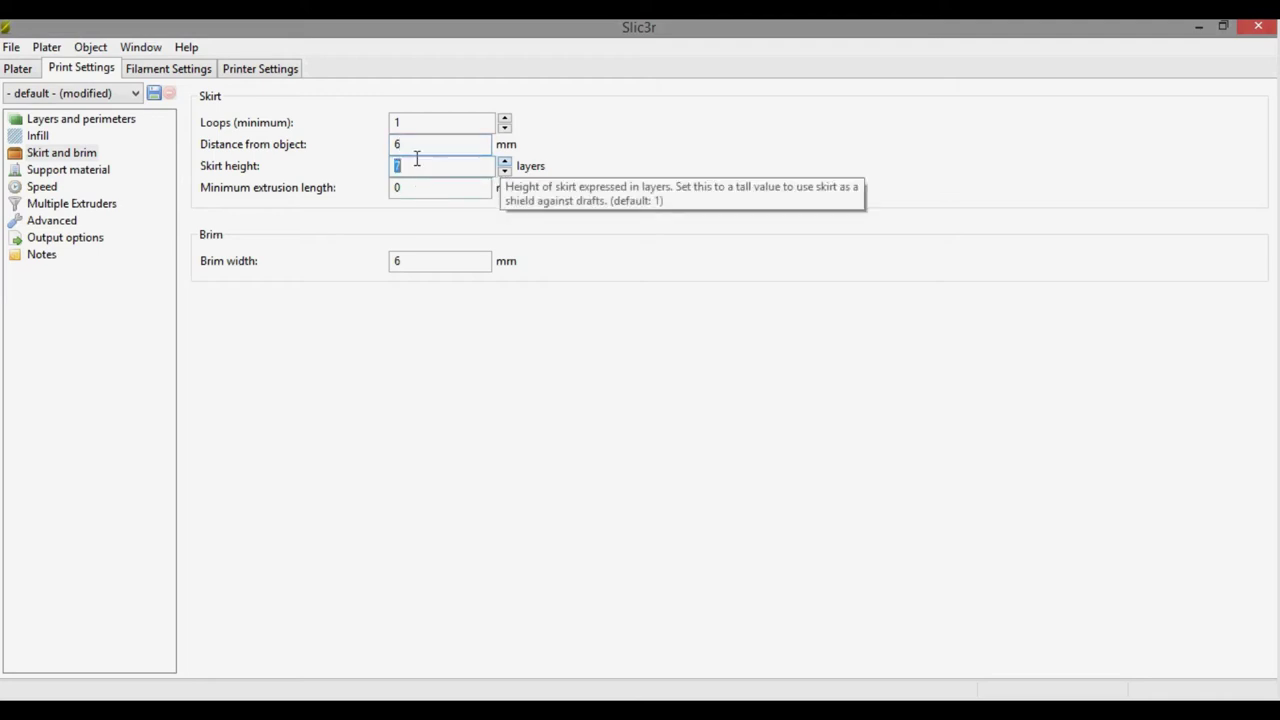
left_click(33, 70)
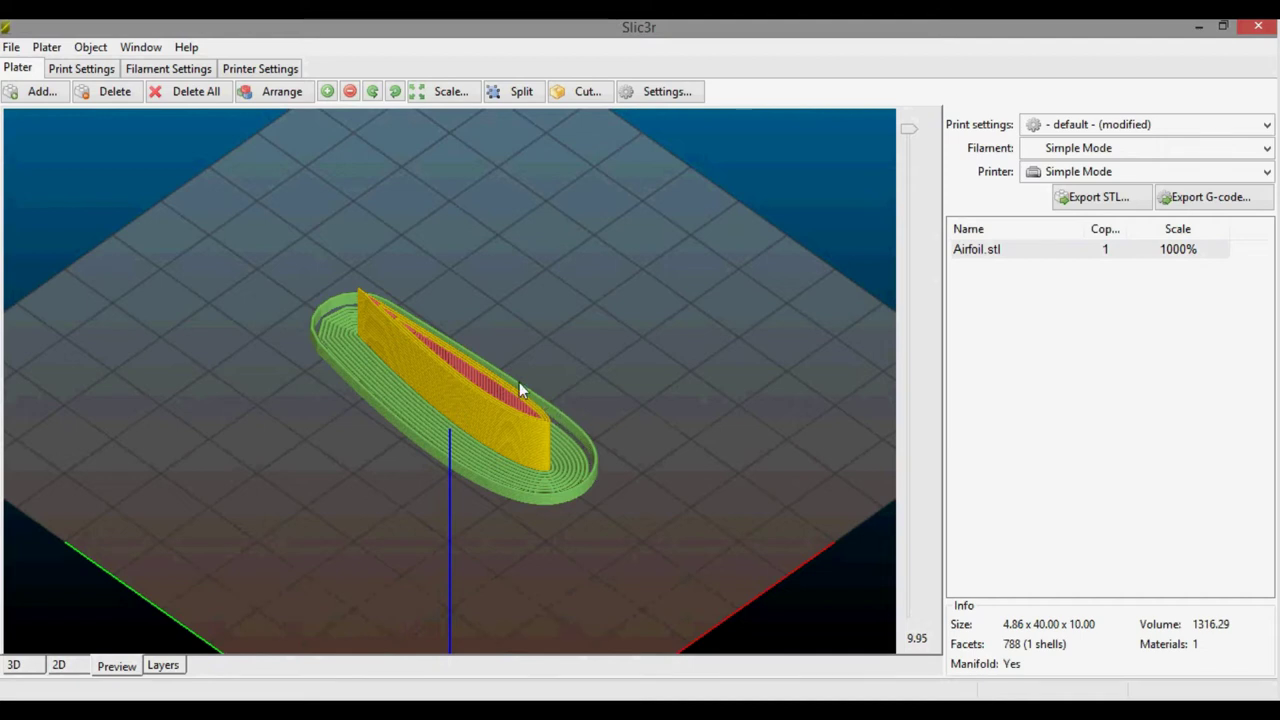
- Set skirt height, distance and loops to 0, leaving only the brim in the preview
left_click(62, 68)
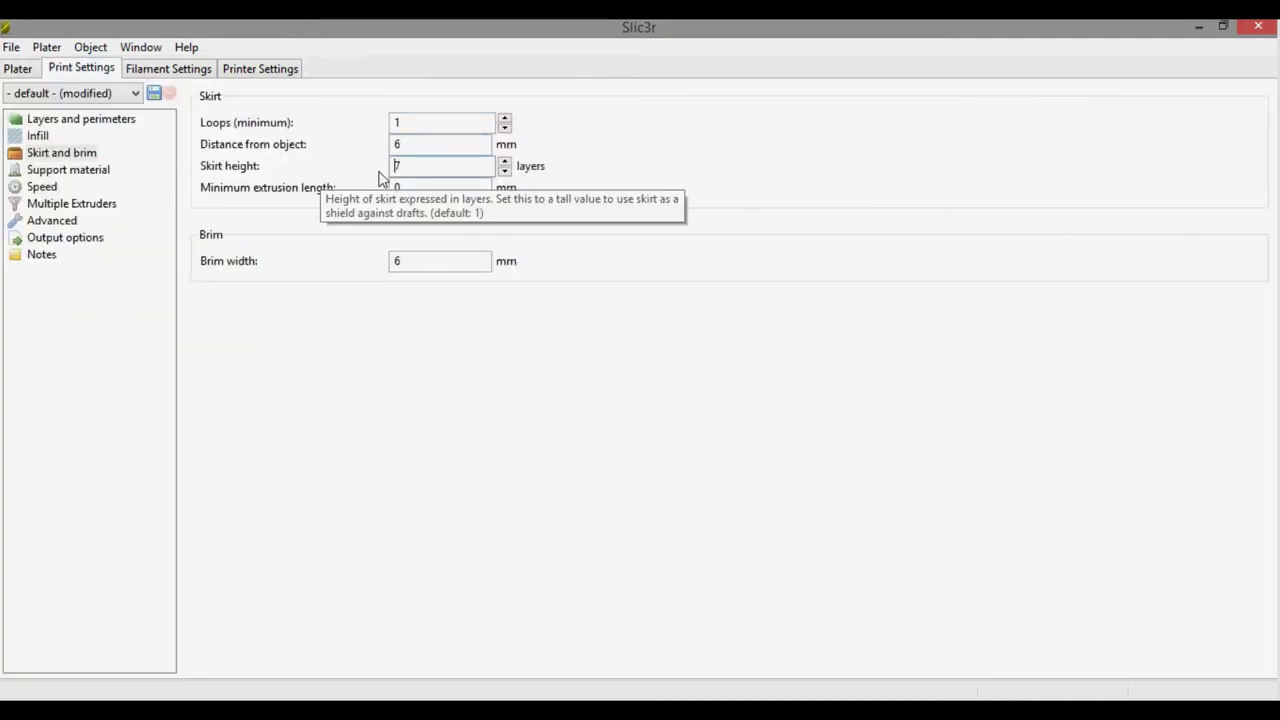
left_click(504, 171)
left_click(504, 171)
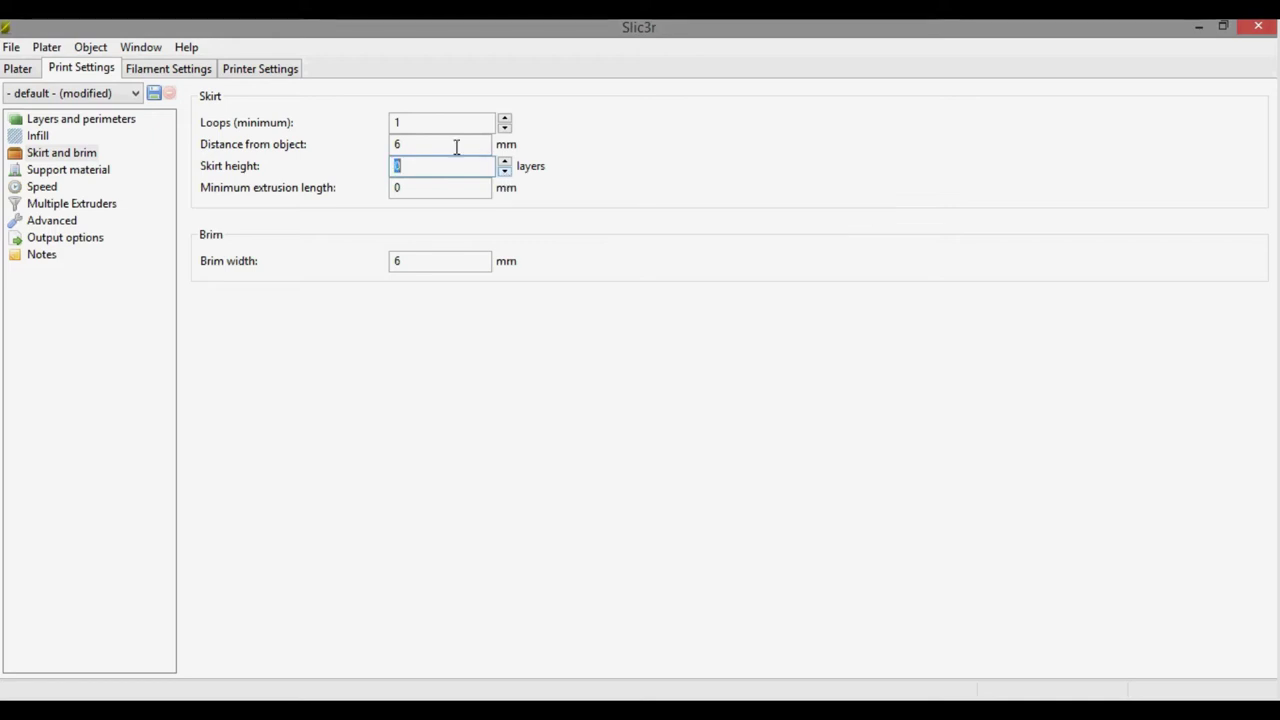
double_click(414, 143)
type("0")
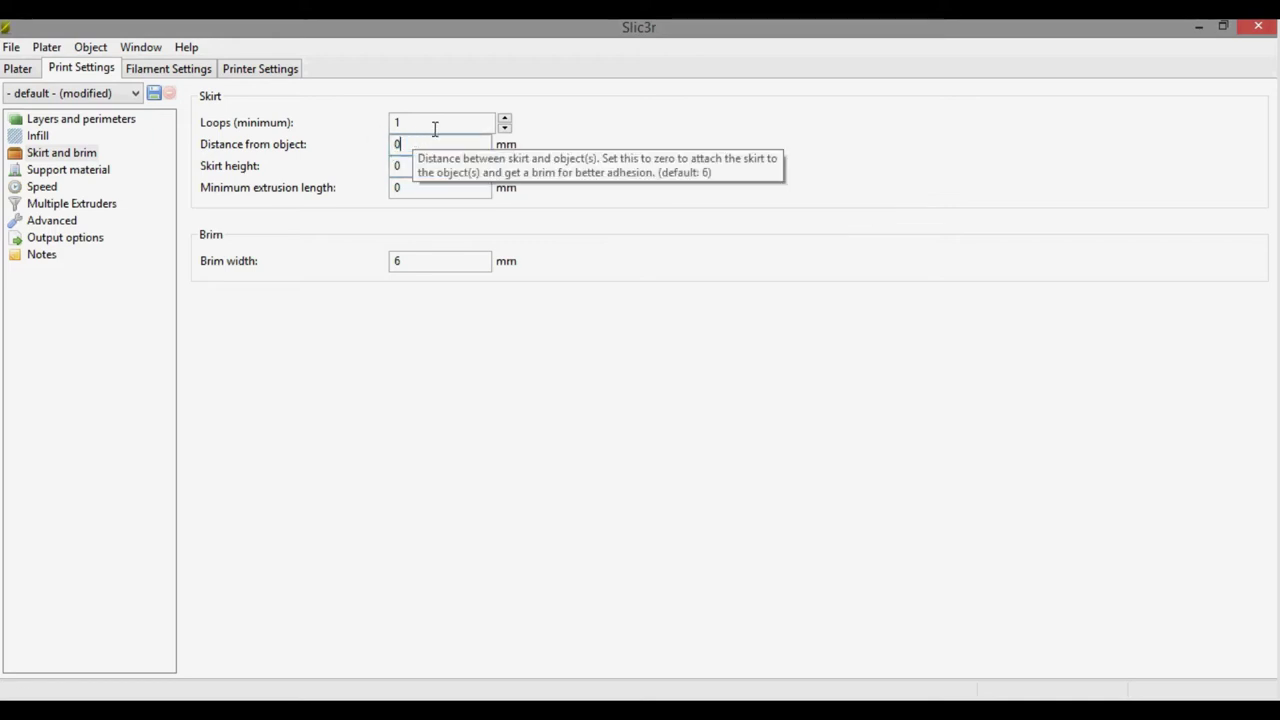
left_click(505, 129)
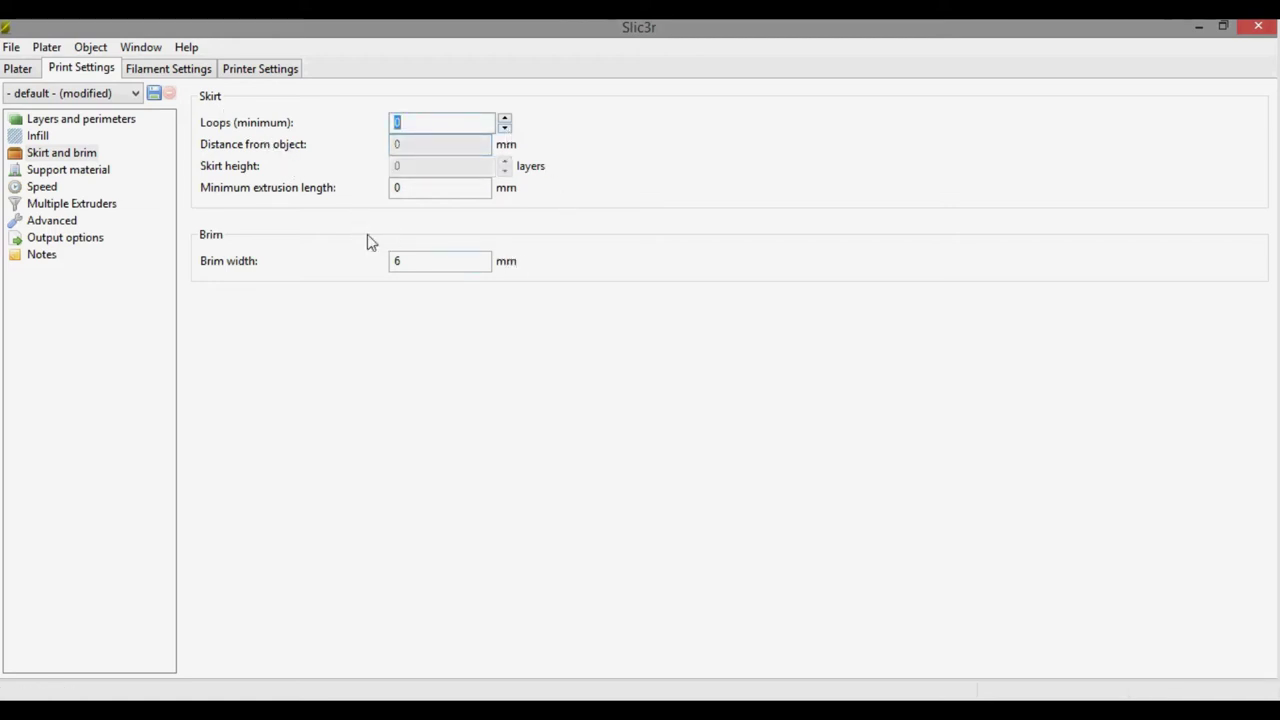
left_click(22, 68)
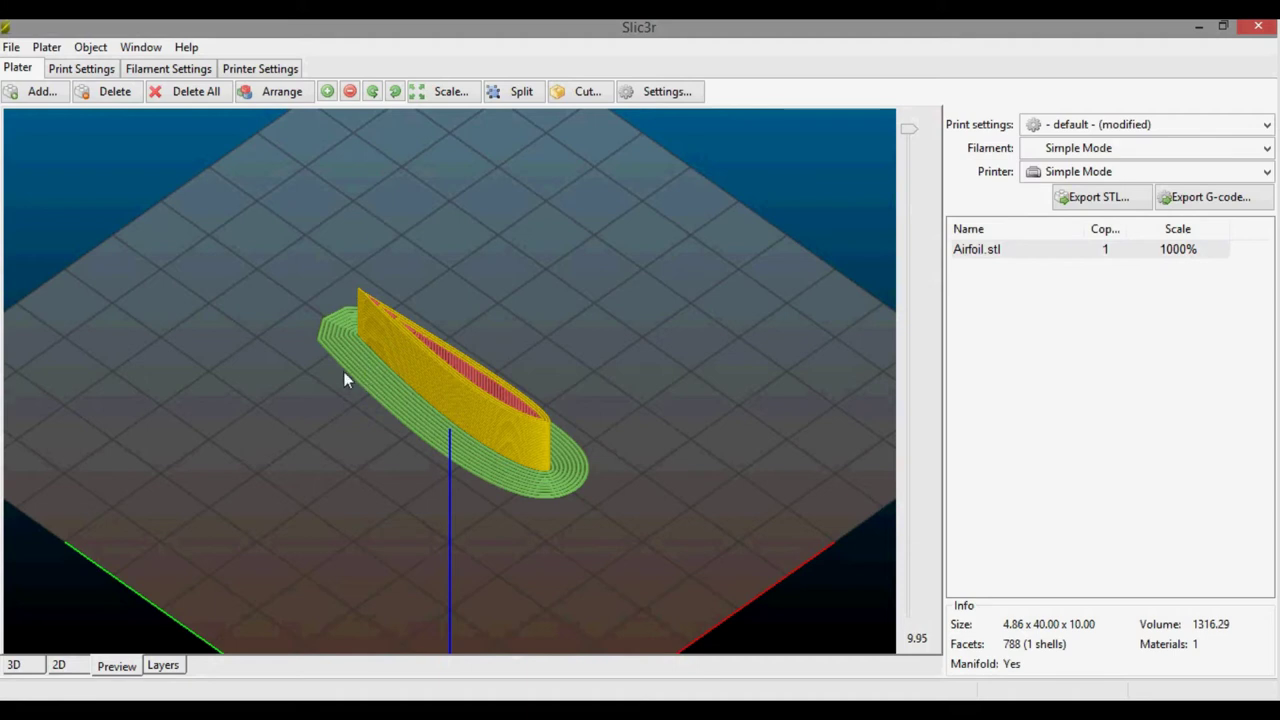
- Set Raft layers to 1 in the Support material settings
left_click(72, 70)
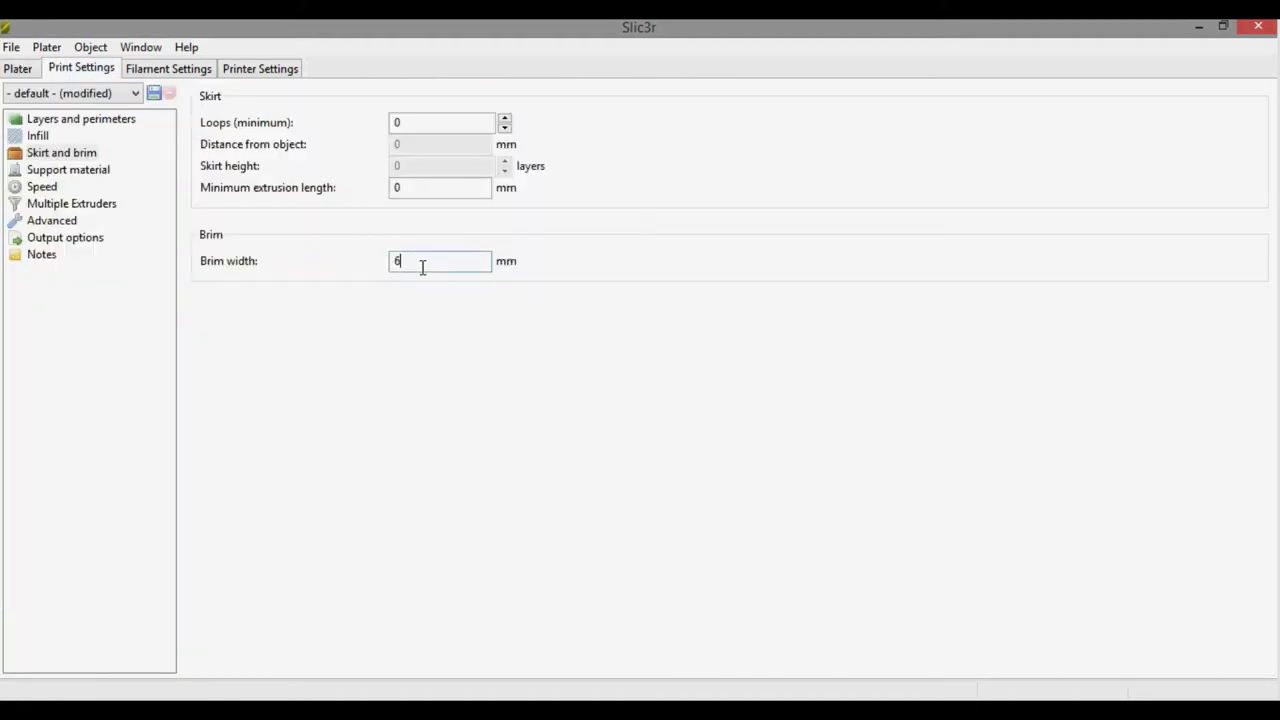
left_click(83, 174)
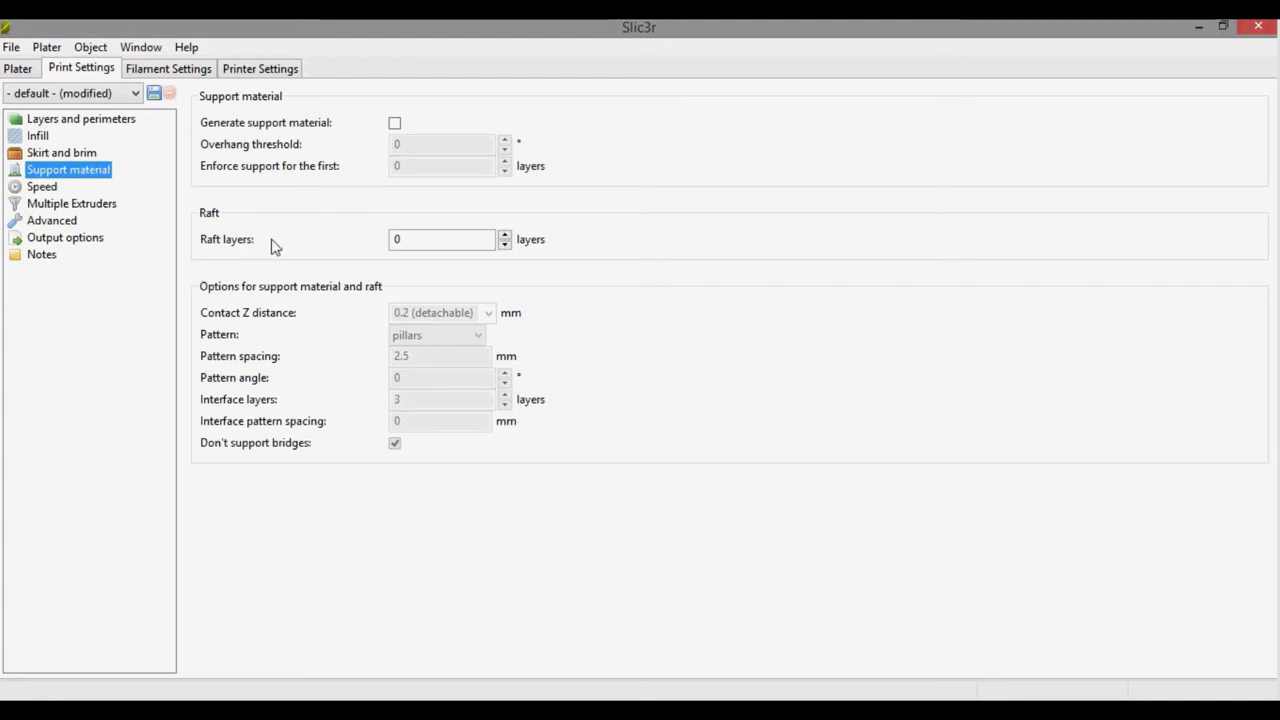
left_click(504, 235)
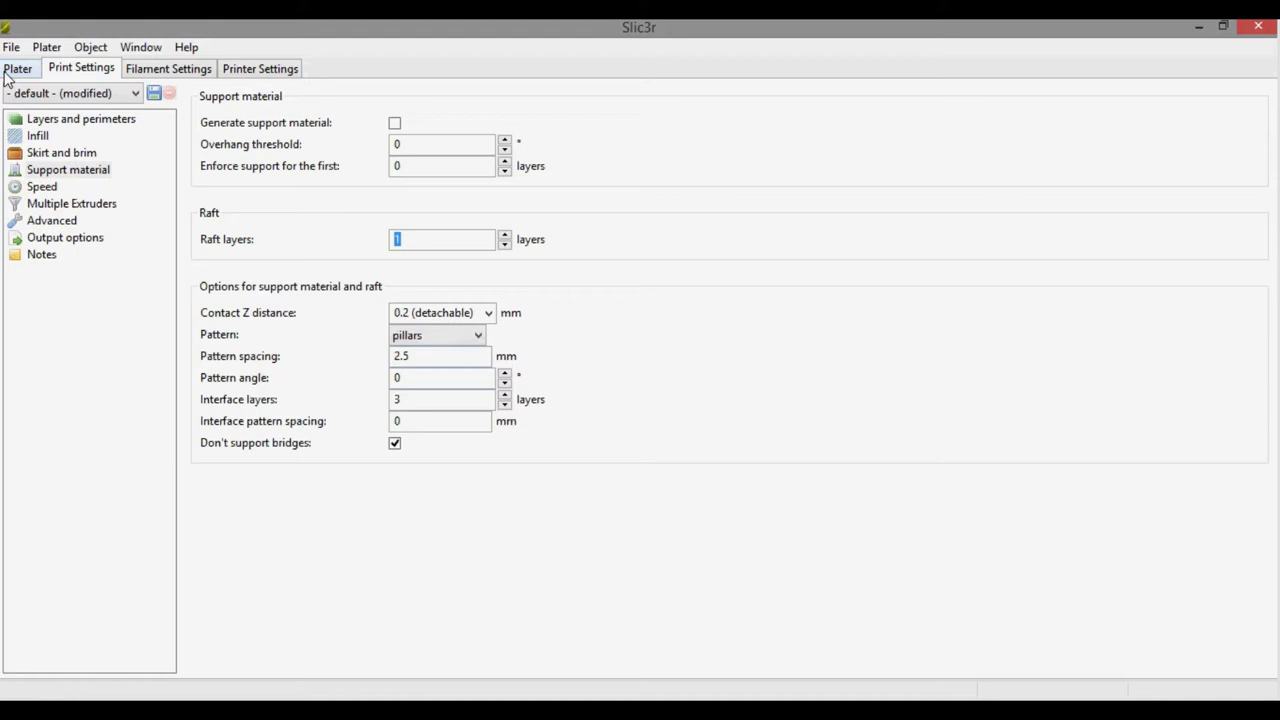
- Zoom in on the raft's first layer, then slide back up to the full 10.55 mm airfoil
left_click(17, 68)
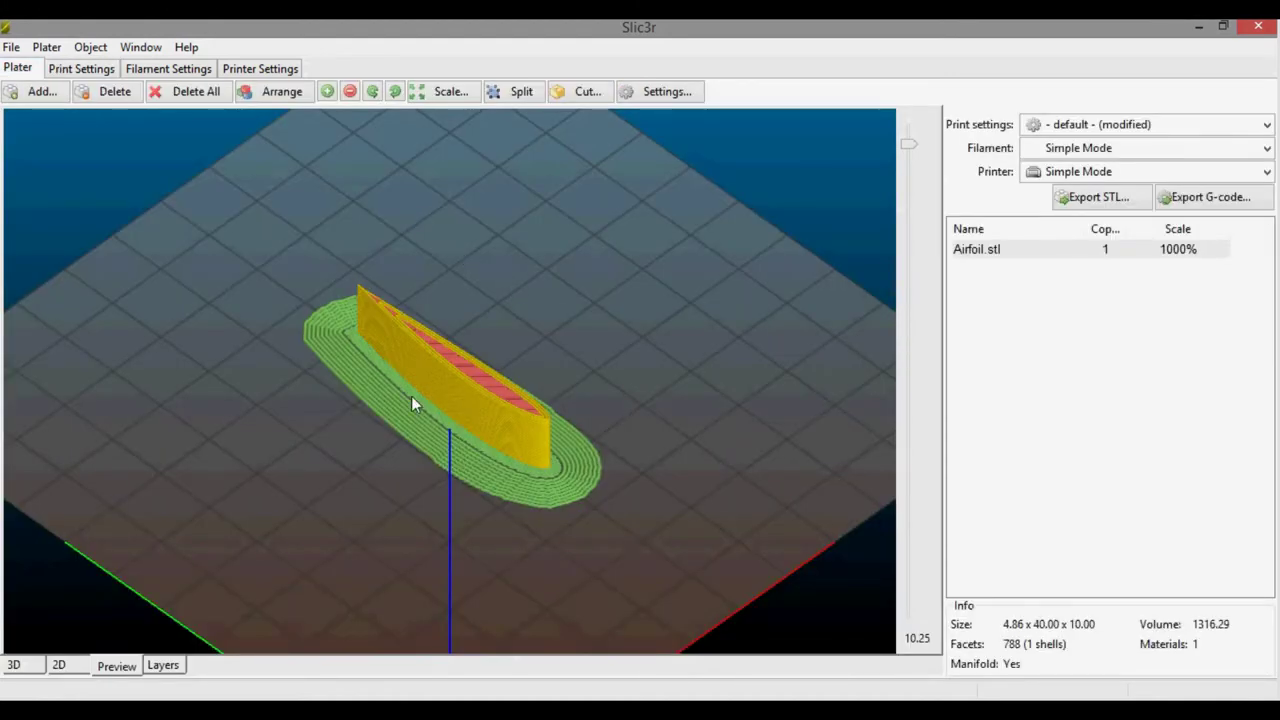
scroll(429, 400, "up", 1)
scroll(427, 408, "up", 2)
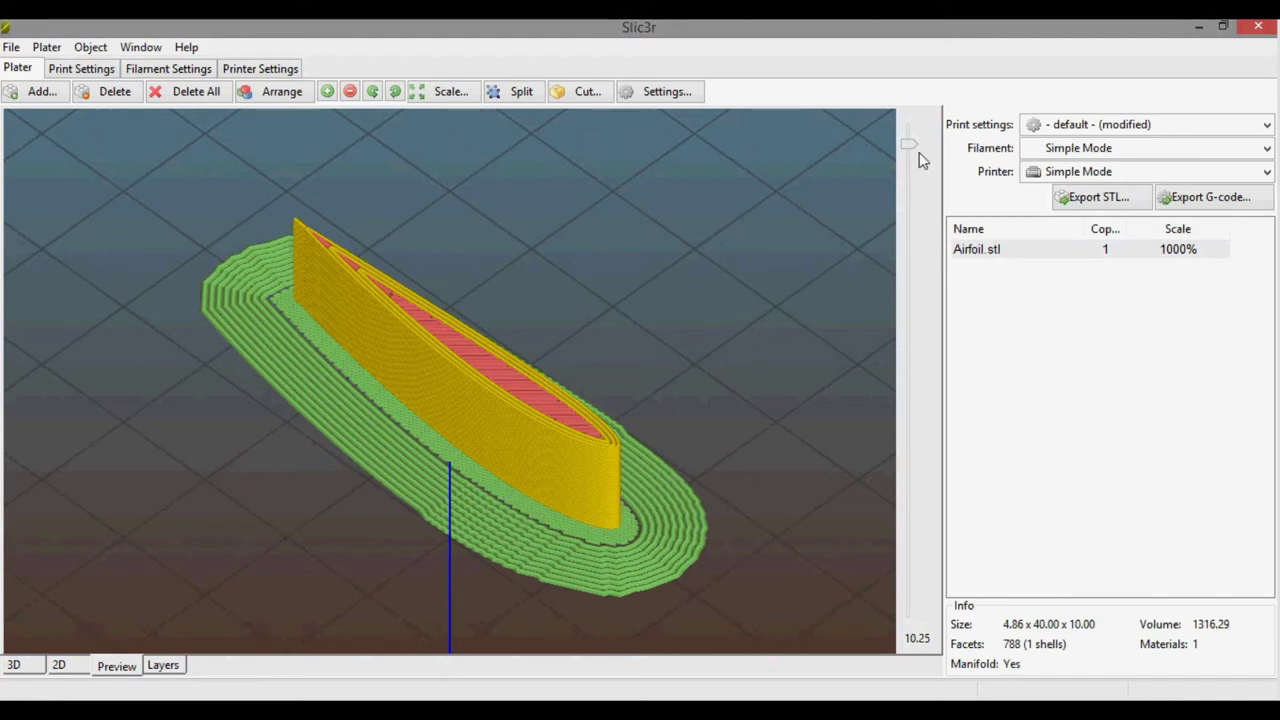
left_click_drag(909, 148, 868, 623)
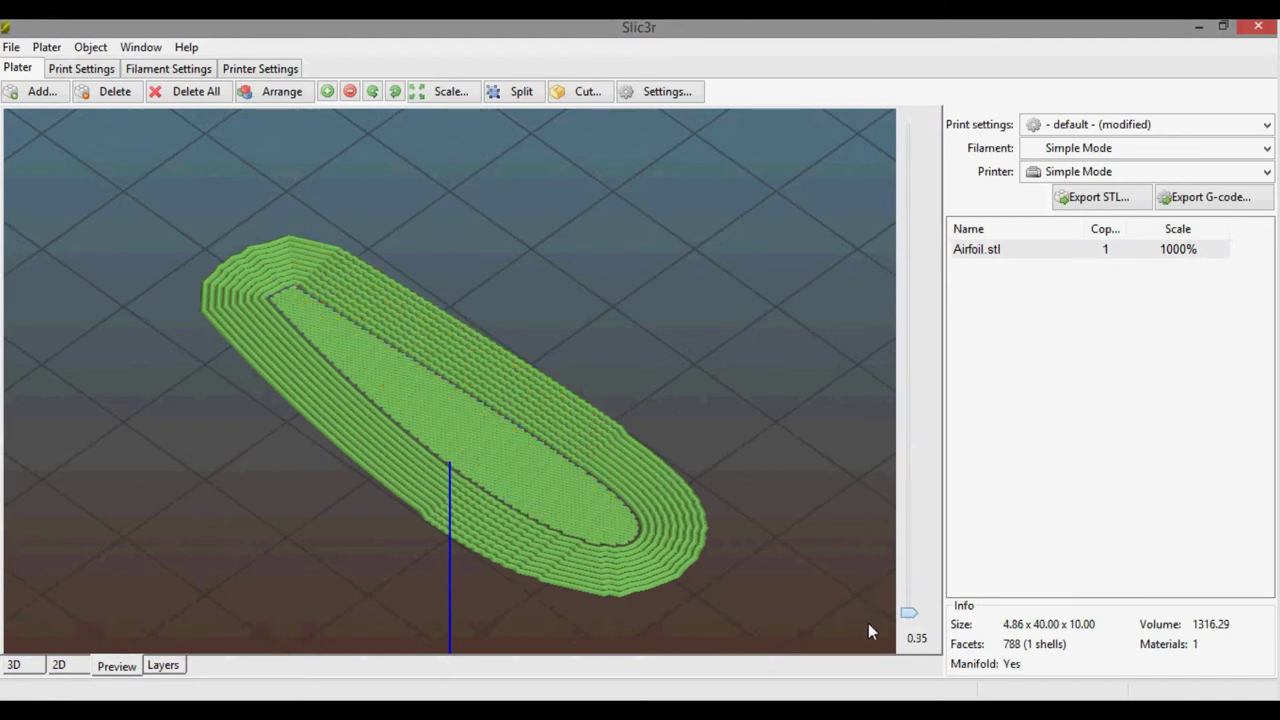
scroll(517, 455, "up", 3)
scroll(468, 475, "up", 3)
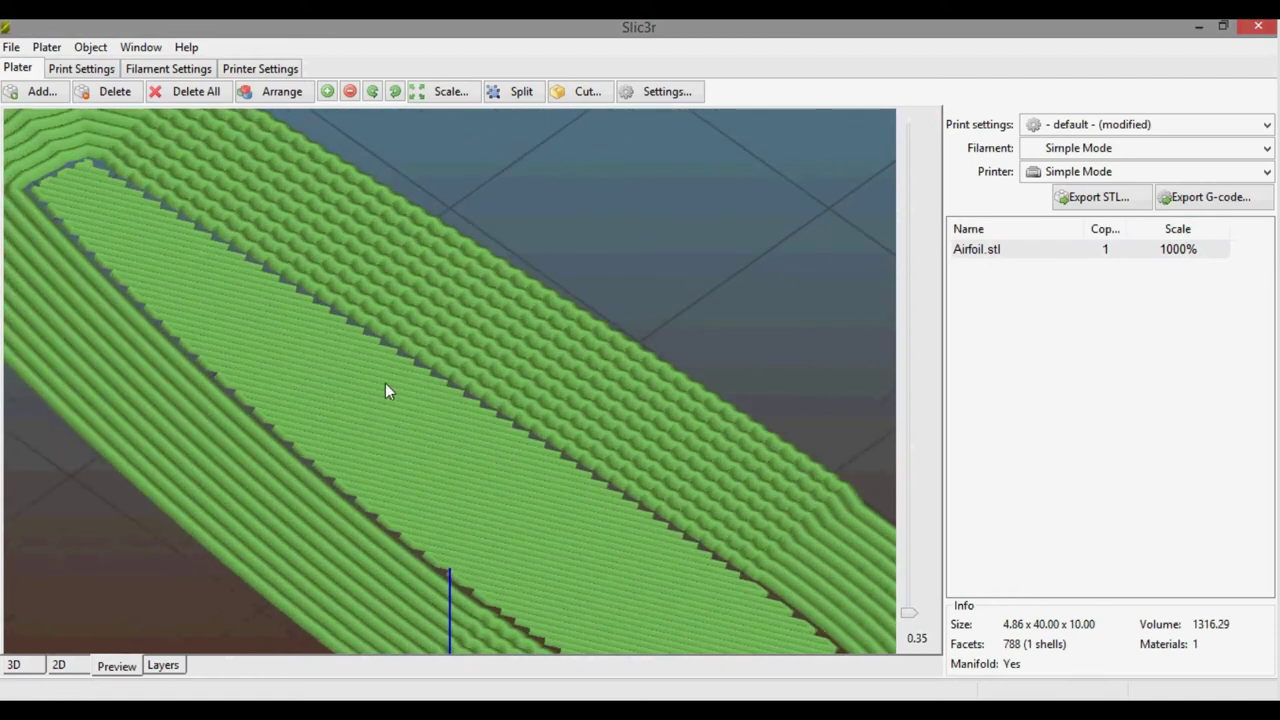
scroll(733, 460, "down", 5)
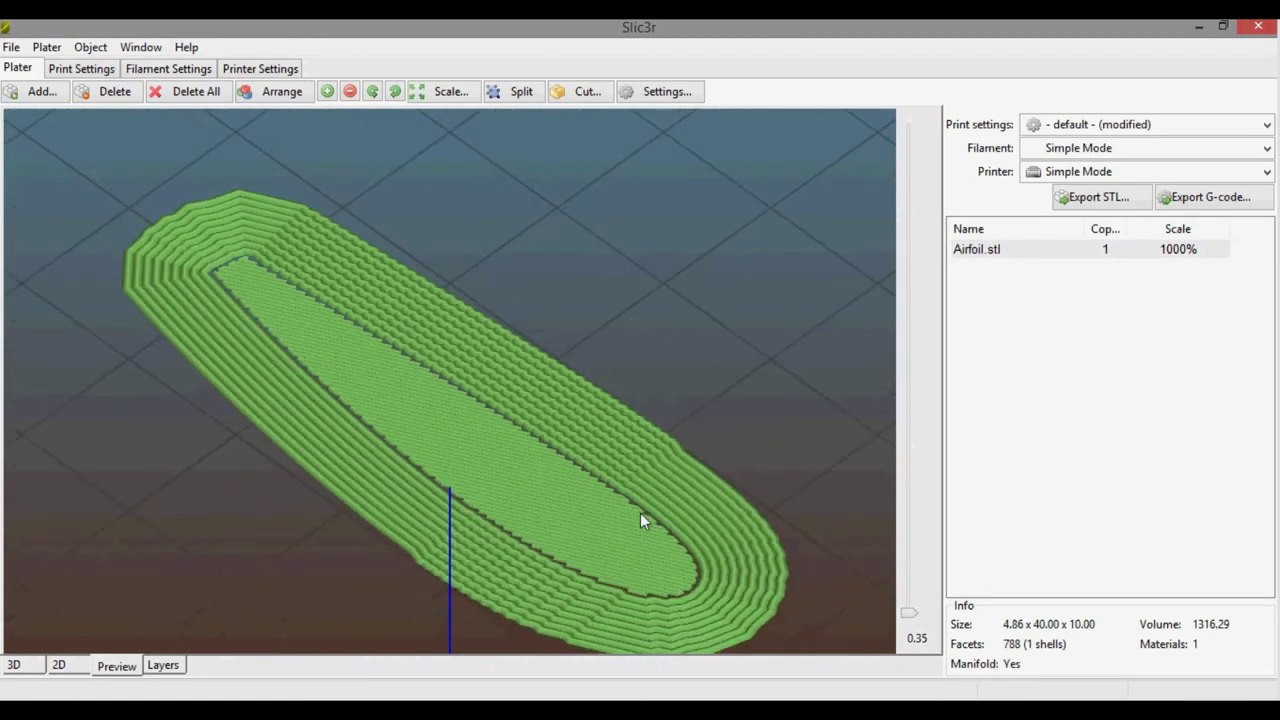
scroll(640, 518, "down", 2)
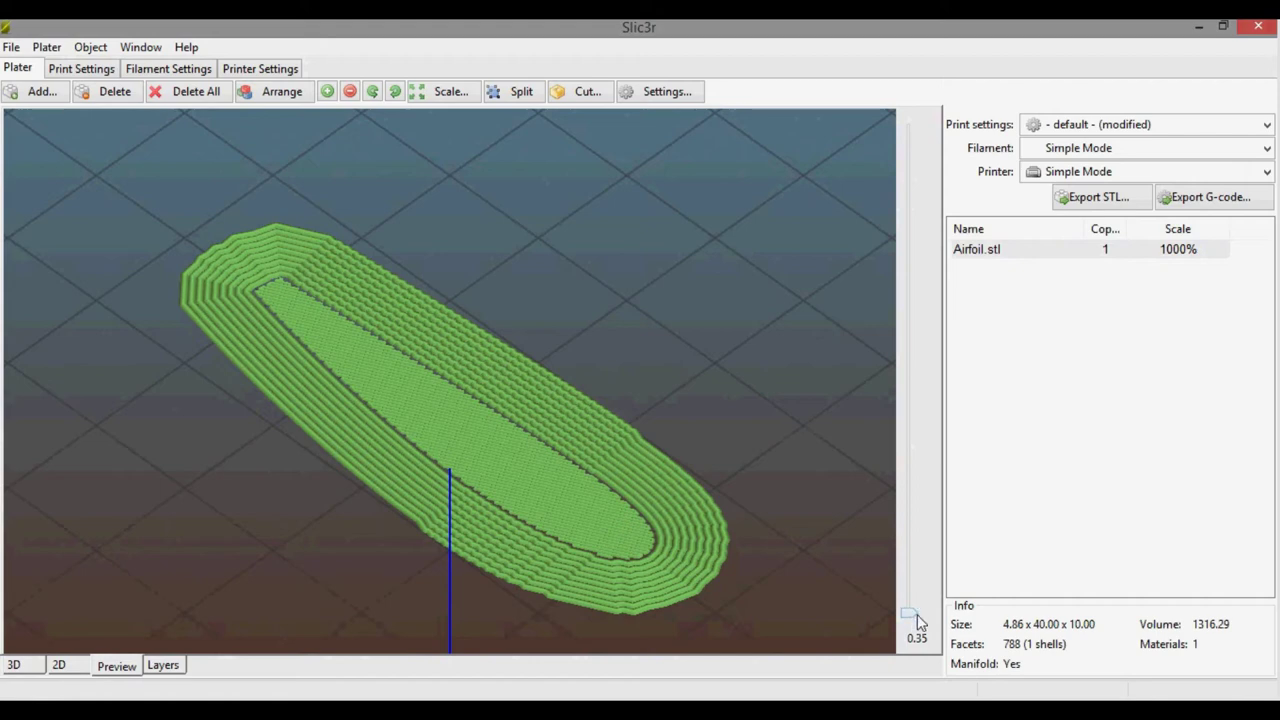
left_click_drag(916, 614, 932, 104)
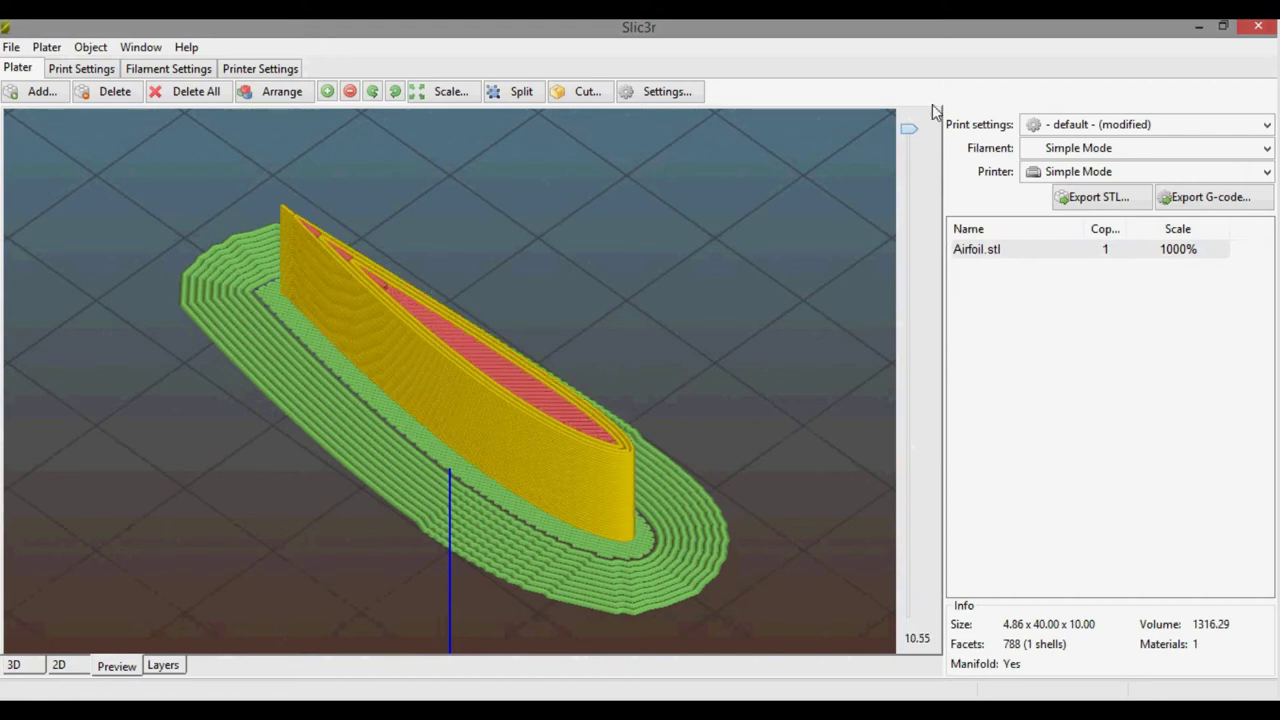
- Save Airfoil.gcode to the PRINTER (G:) SD card, reaching the replace-file prompt
left_click(1172, 197)
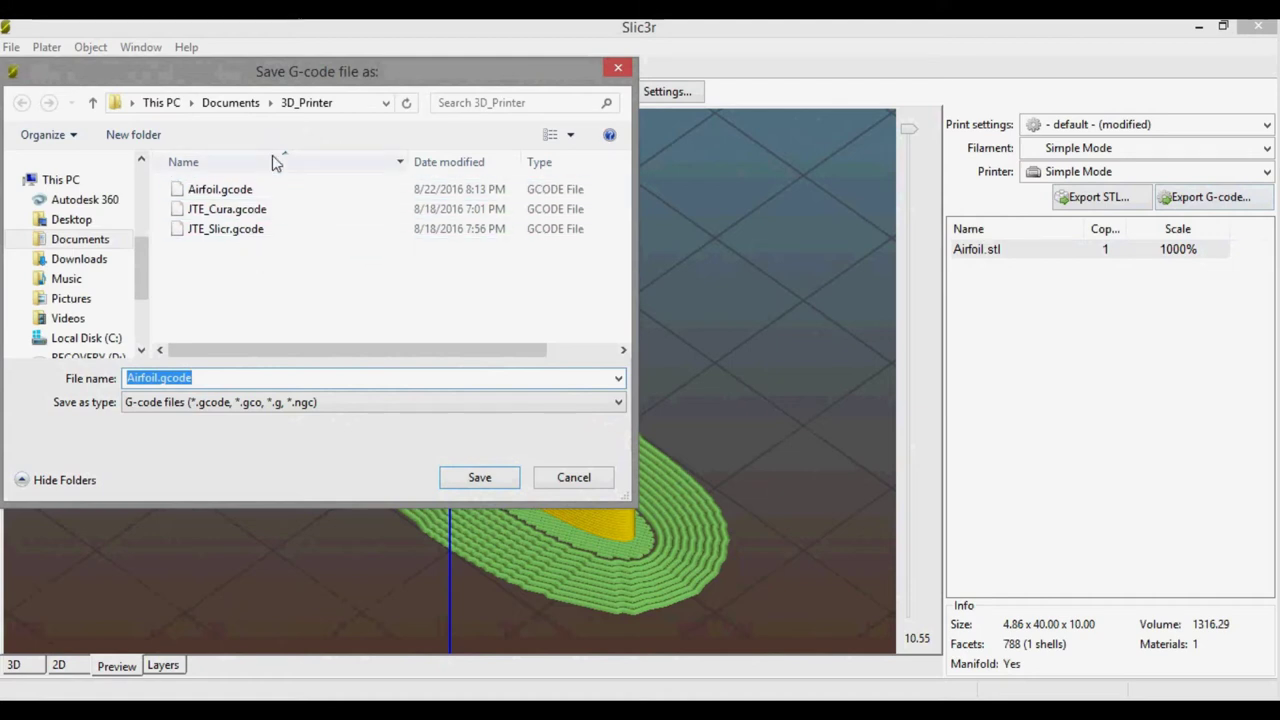
left_click_drag(141, 262, 141, 295)
left_click(88, 279)
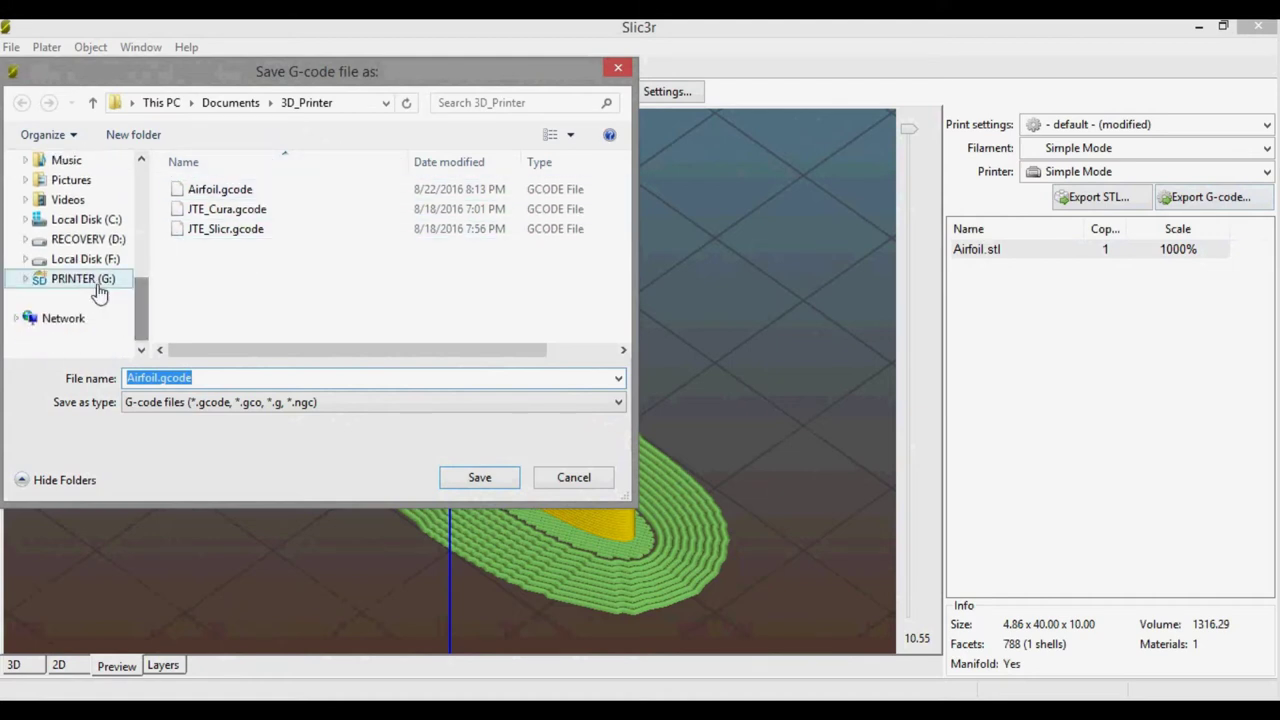
double_click(211, 377)
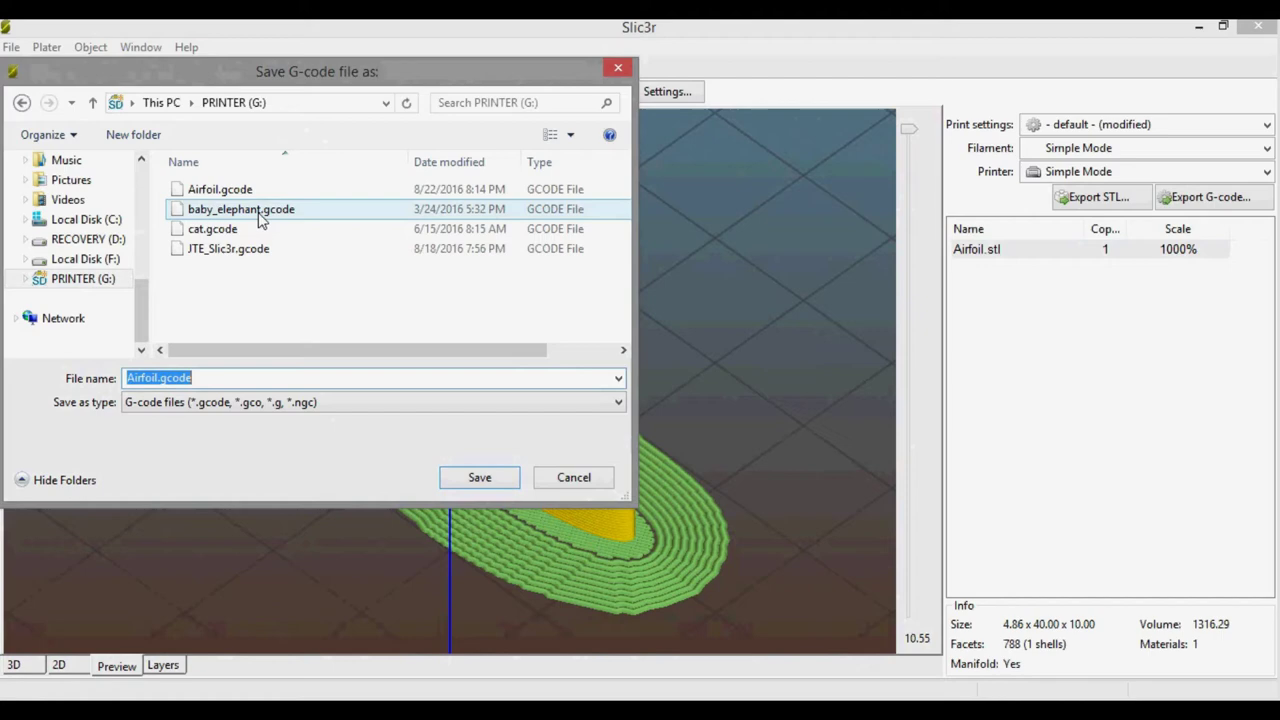
left_click(453, 487)
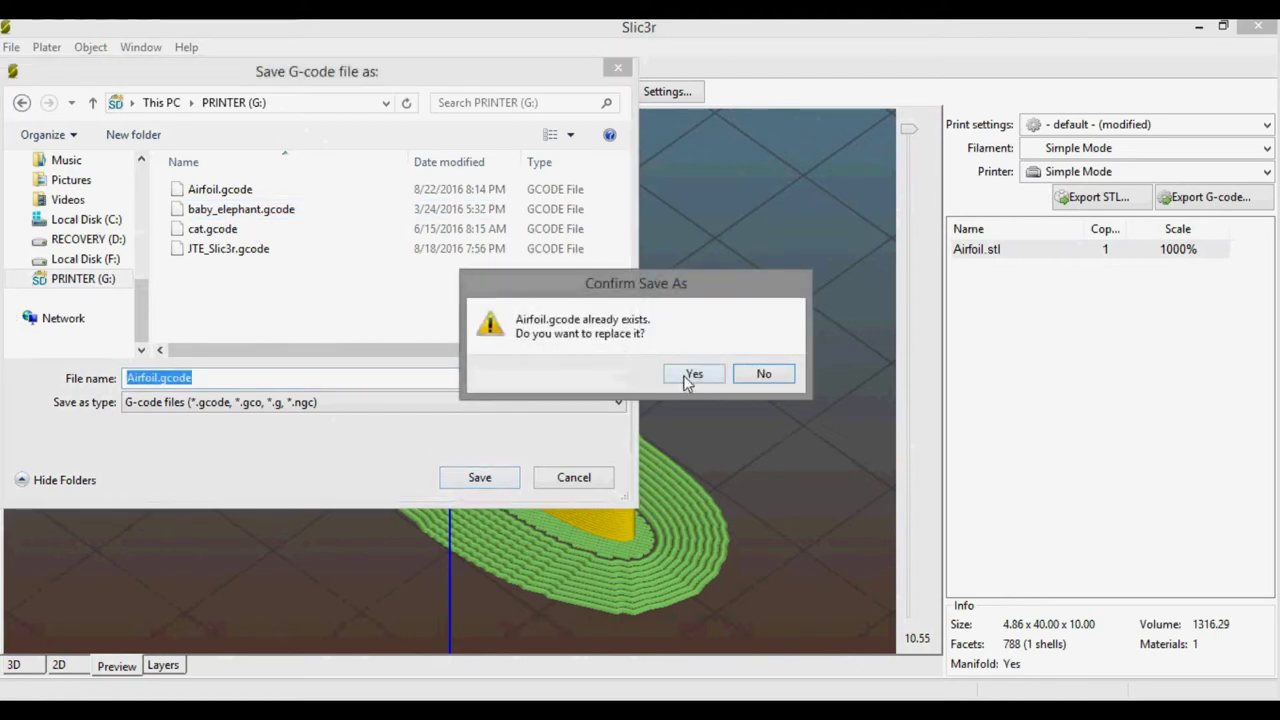